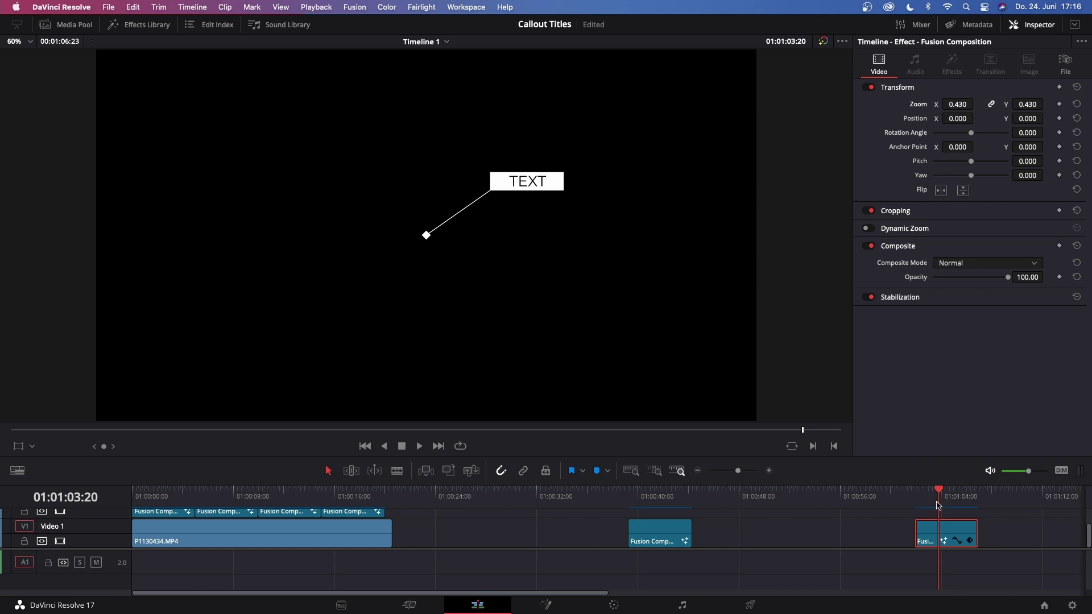
Scrub and play the timeline to review the existing YOUR TEXT and HELLO callouts.
left_click_drag(937, 505, 904, 501)
key("space")
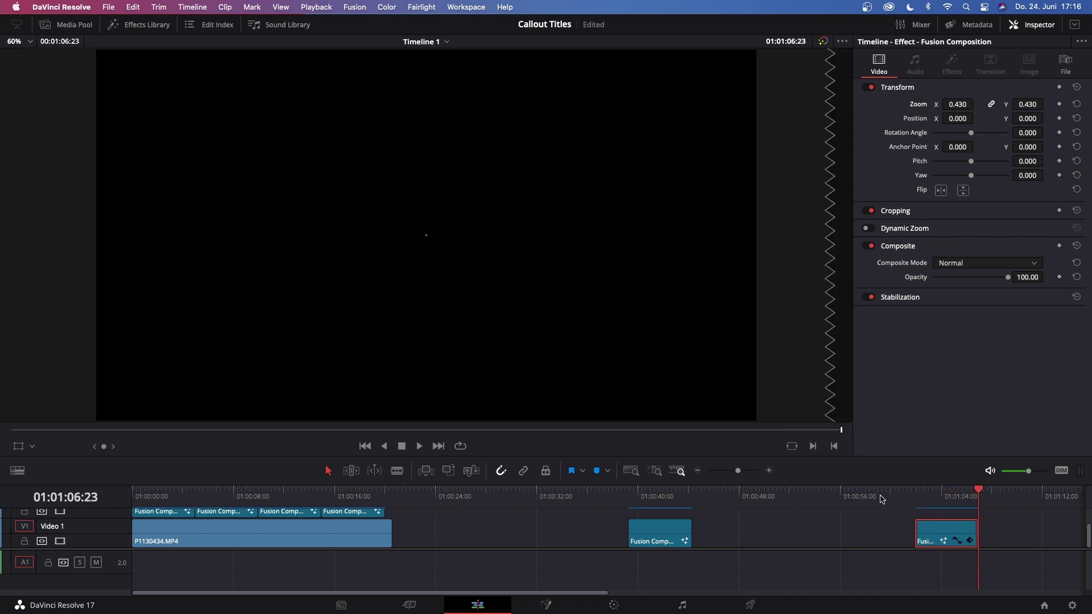
left_click_drag(882, 500, 117, 499)
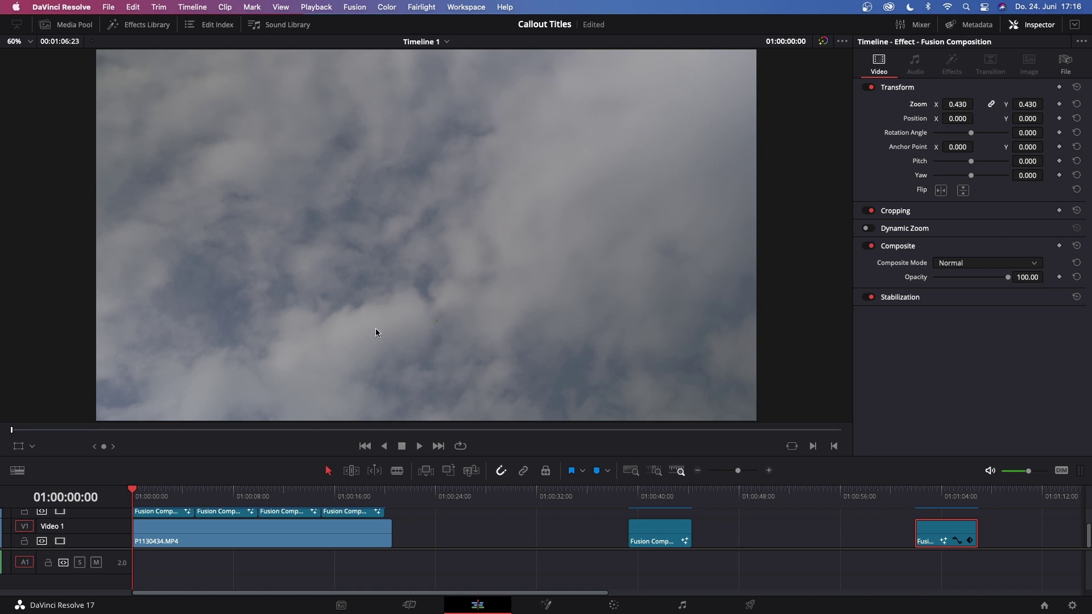
left_click_drag(154, 493, 131, 493)
left_click(420, 446)
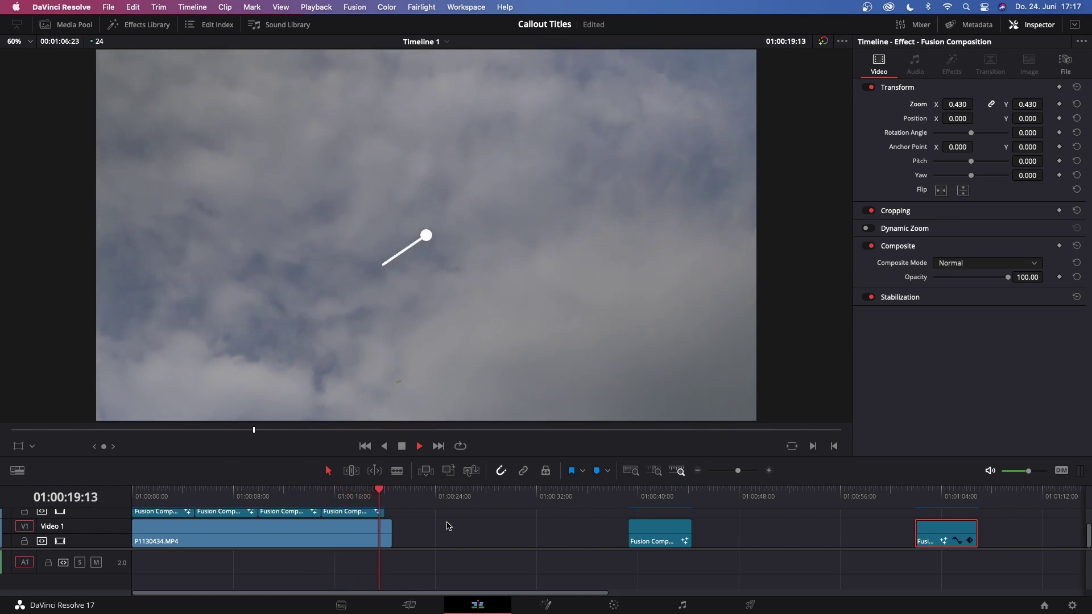
left_click(292, 493)
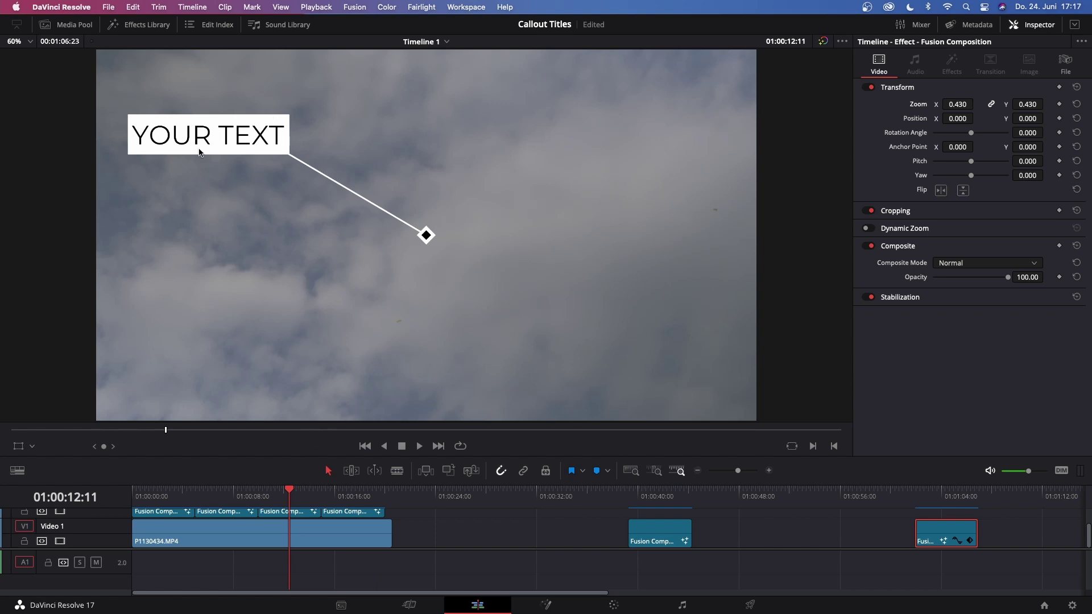
left_click_drag(294, 497, 234, 492)
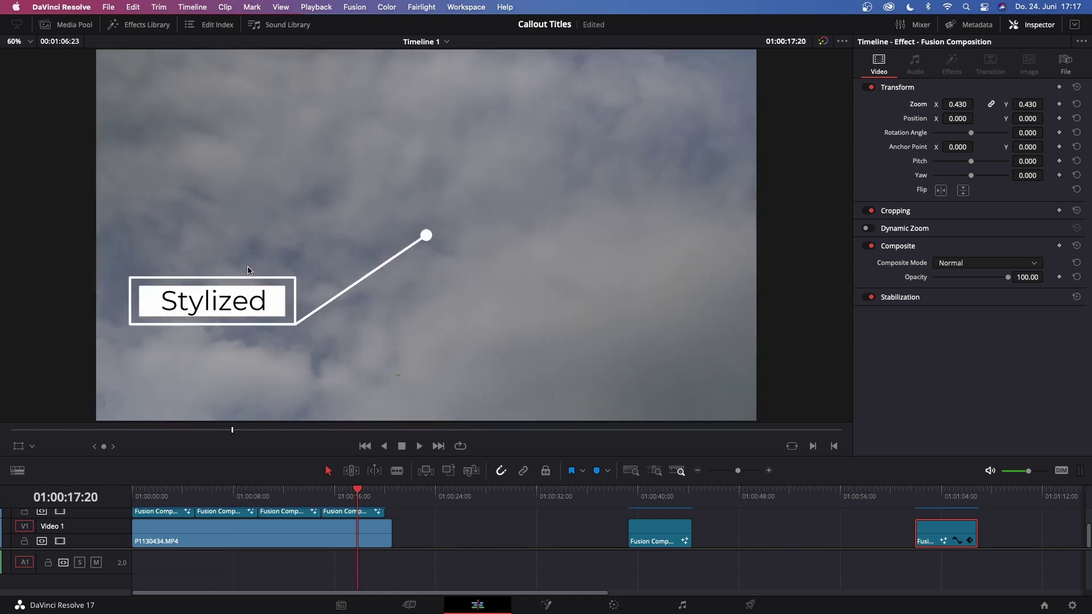
key("Left")
key("Left")
key("Left")
key("Left")
key("Left")
key("Left")
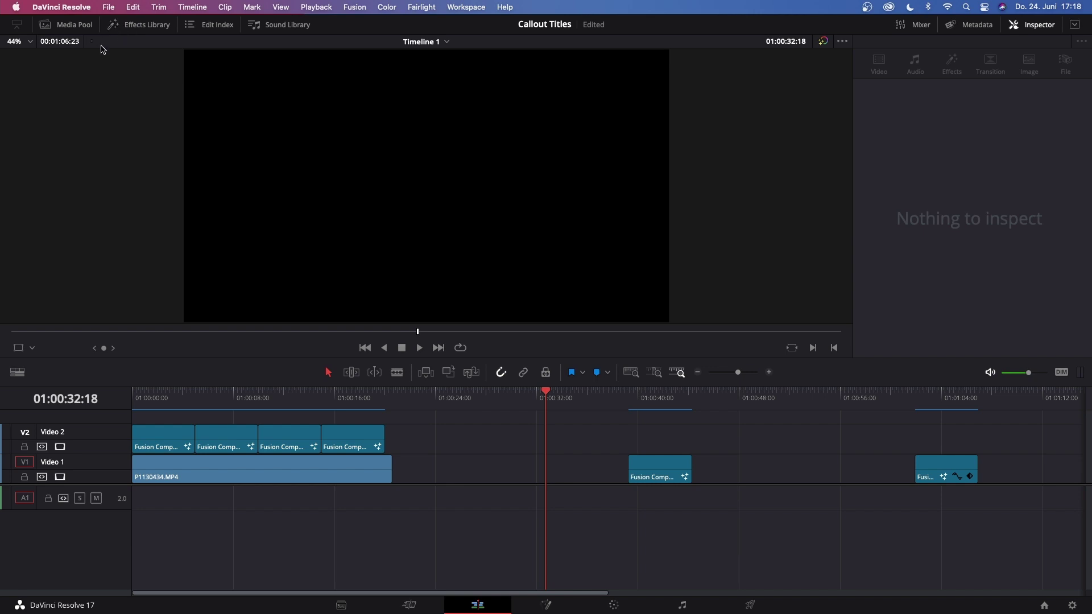
Drop a Fusion Composition from Effects into the Video 1 gap and open it in Fusion.
left_click(131, 29)
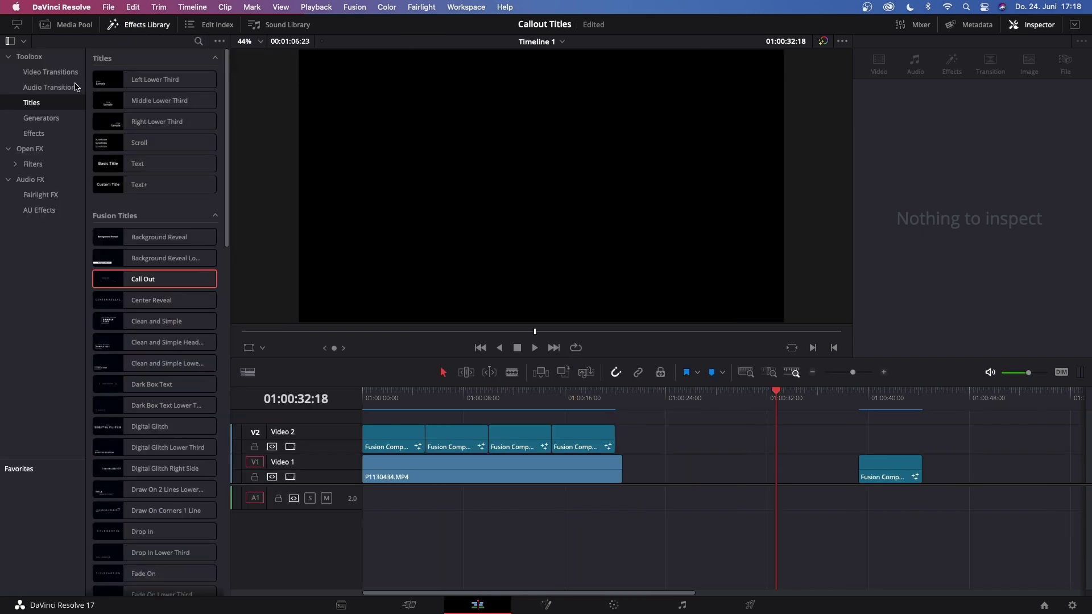
left_click(32, 134)
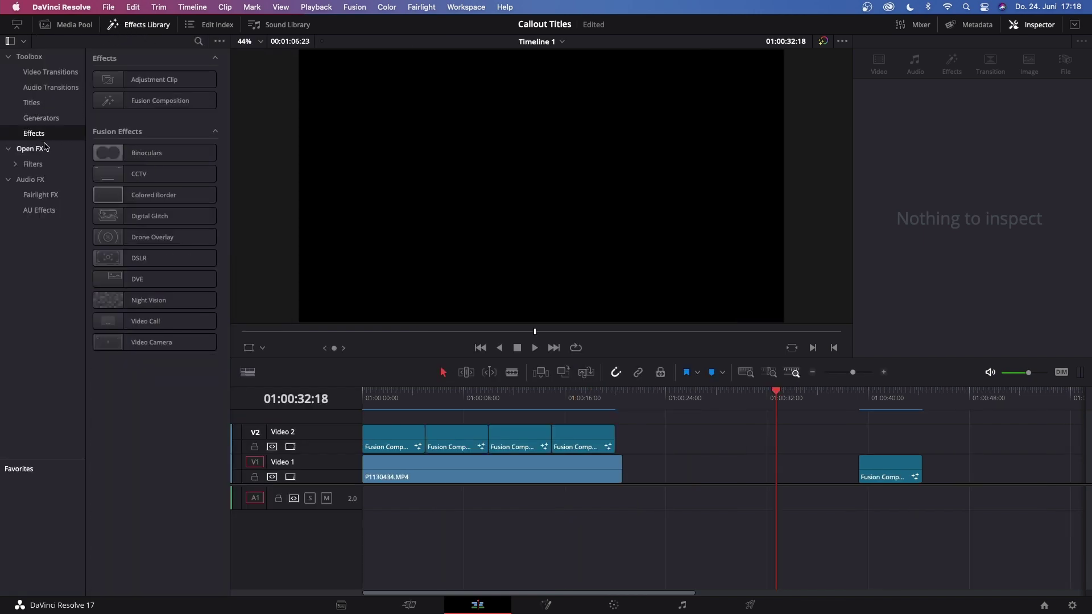
left_click_drag(126, 103, 722, 446)
mouse_move(733, 399)
left_mouse_down()
mouse_move(747, 421)
mouse_move(743, 396)
left_mouse_up()
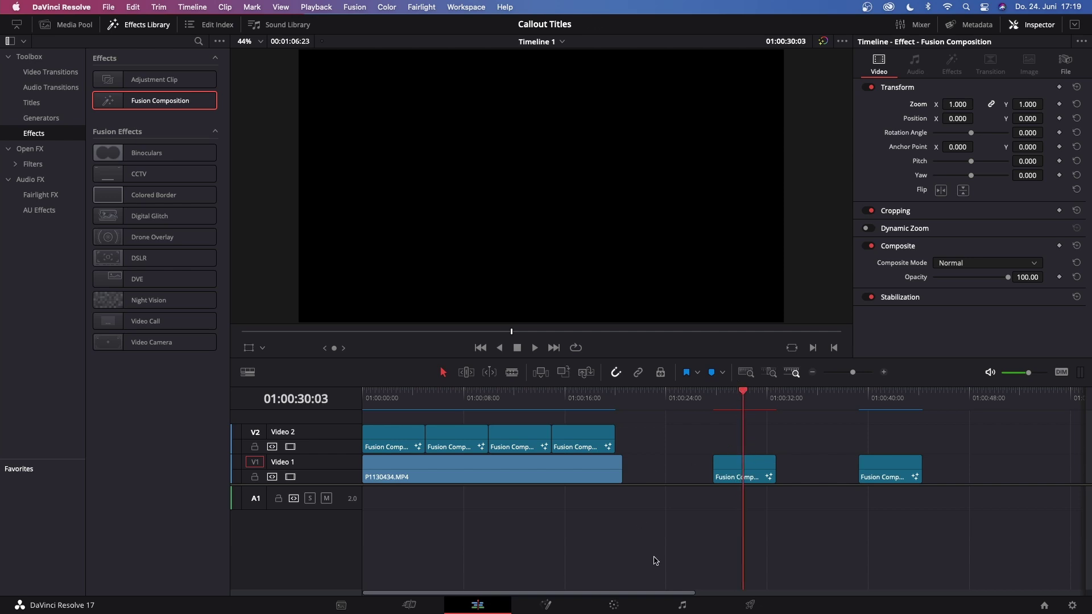
left_click(547, 604)
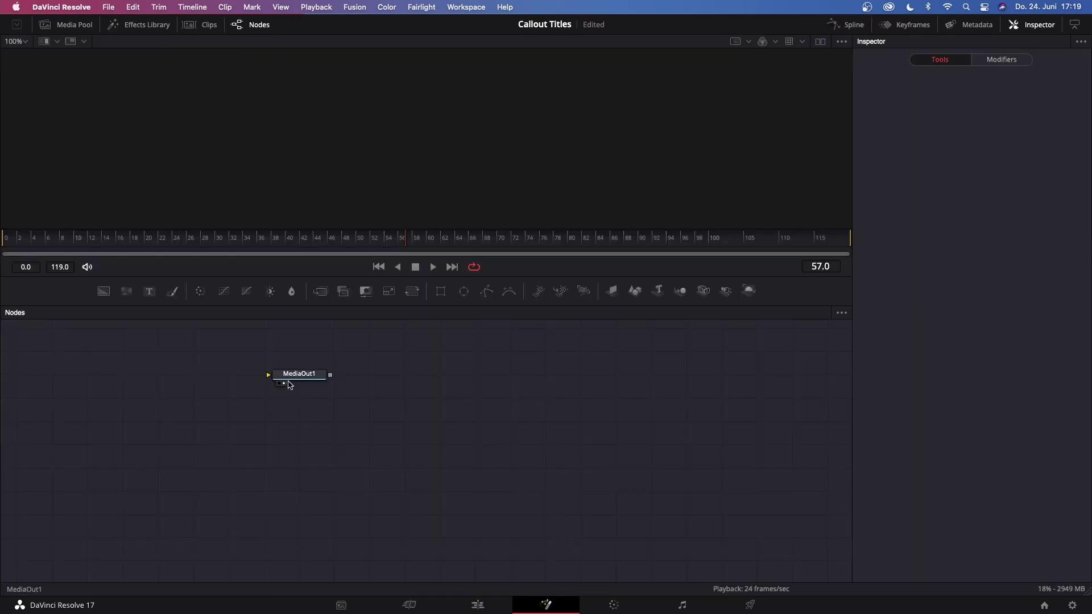
Add Background1 and Background2 nodes to the node graph.
left_click(290, 386)
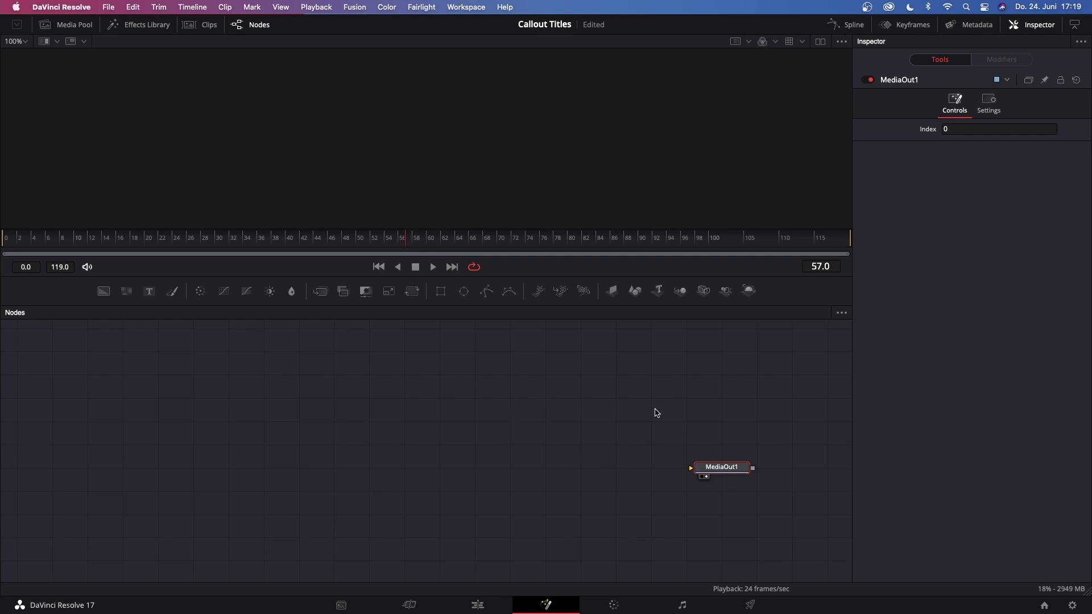
left_click(124, 463)
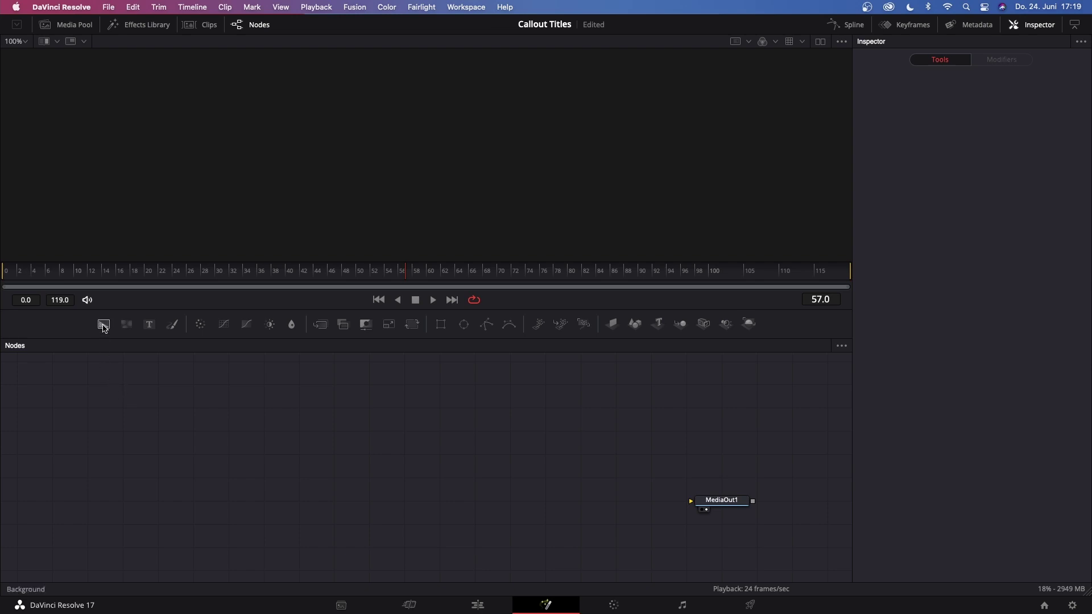
left_click_drag(103, 324, 88, 476)
left_click_drag(103, 331, 196, 436)
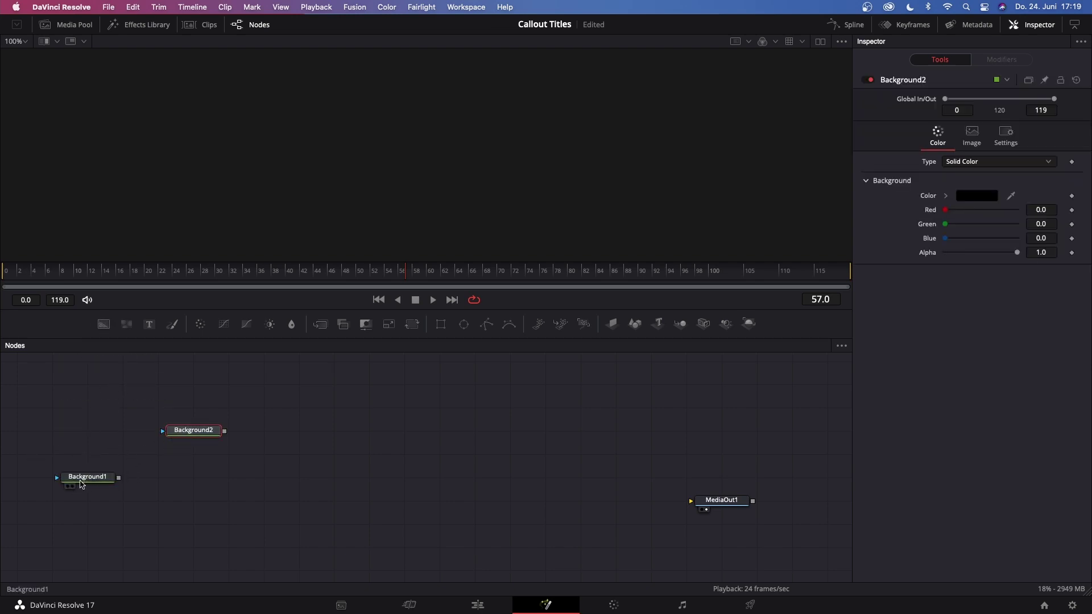
Set Background1's alpha to 0, merge Background2 over it as Merge1, and view Merge1.
left_click(89, 479)
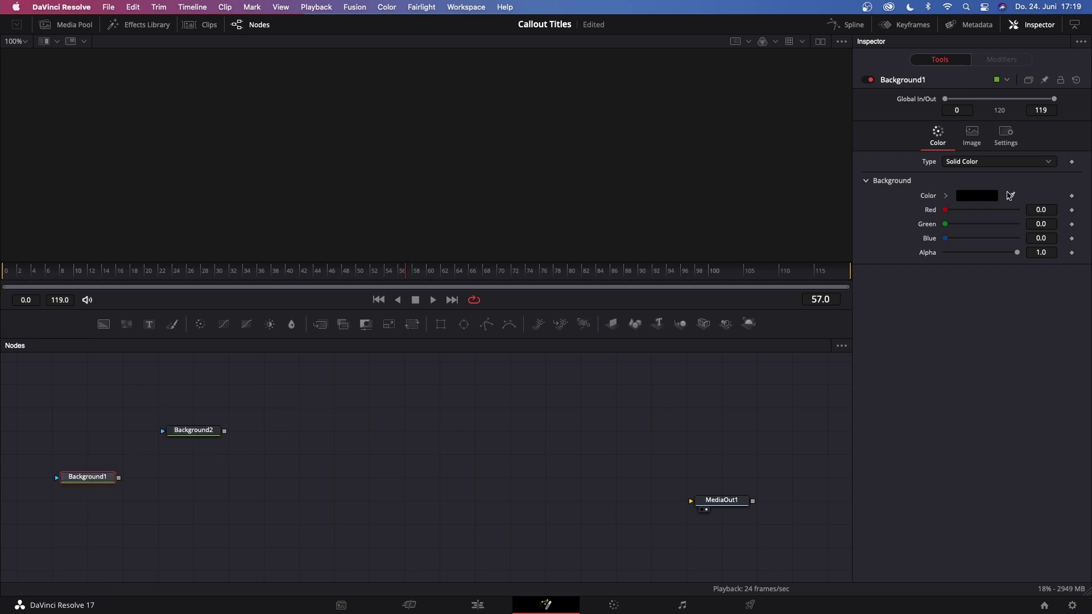
left_click(1015, 25)
left_click(1015, 25)
left_click_drag(1018, 253, 905, 256)
left_click_drag(228, 434, 120, 481)
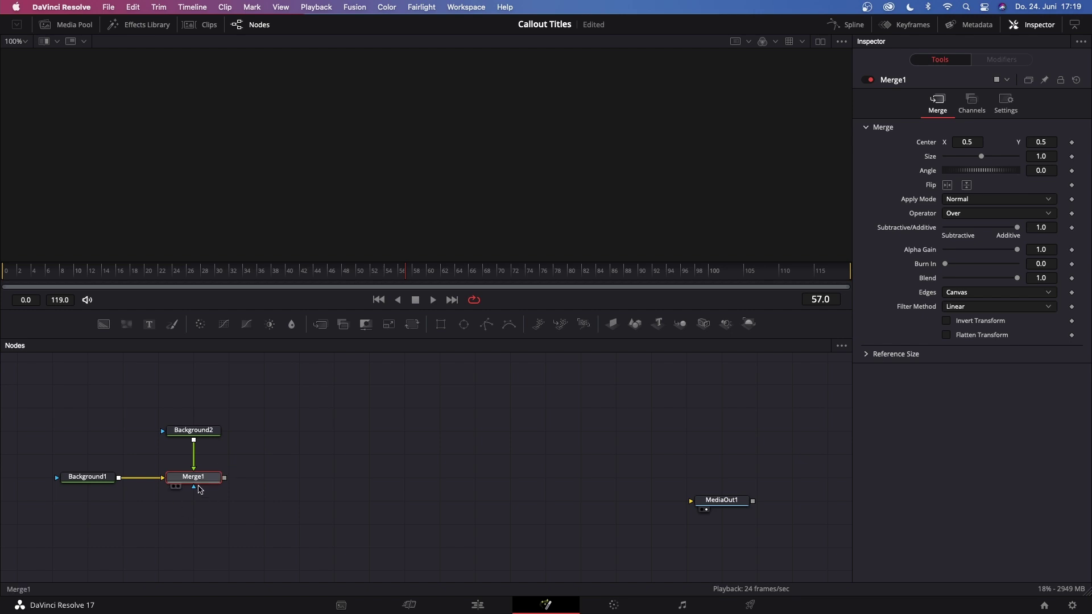
key("1")
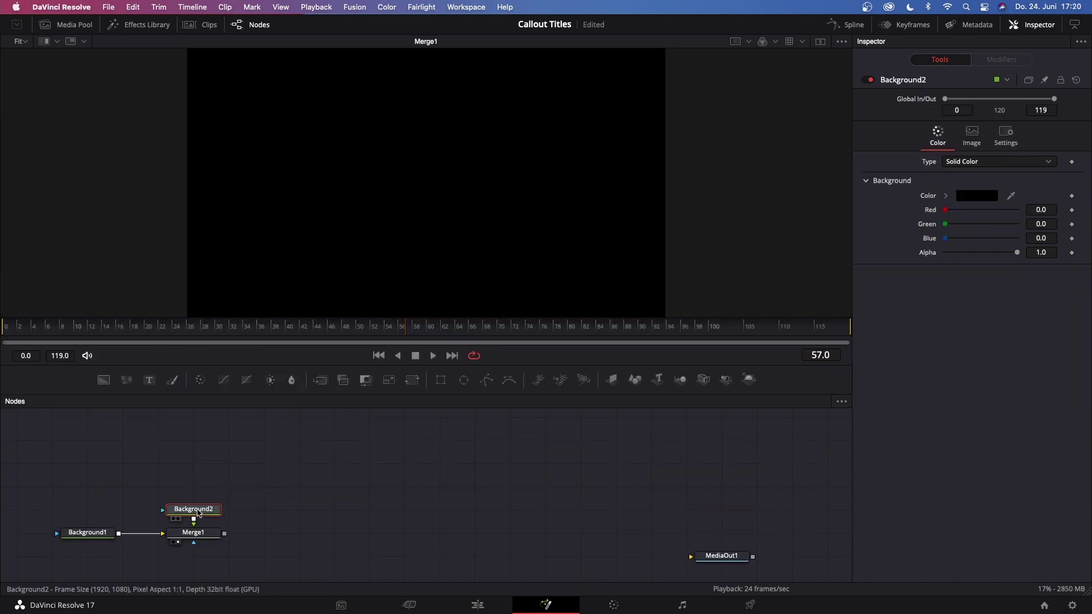
Mask Background2 with a Rectangle1 and make Background2 white.
left_click(440, 380)
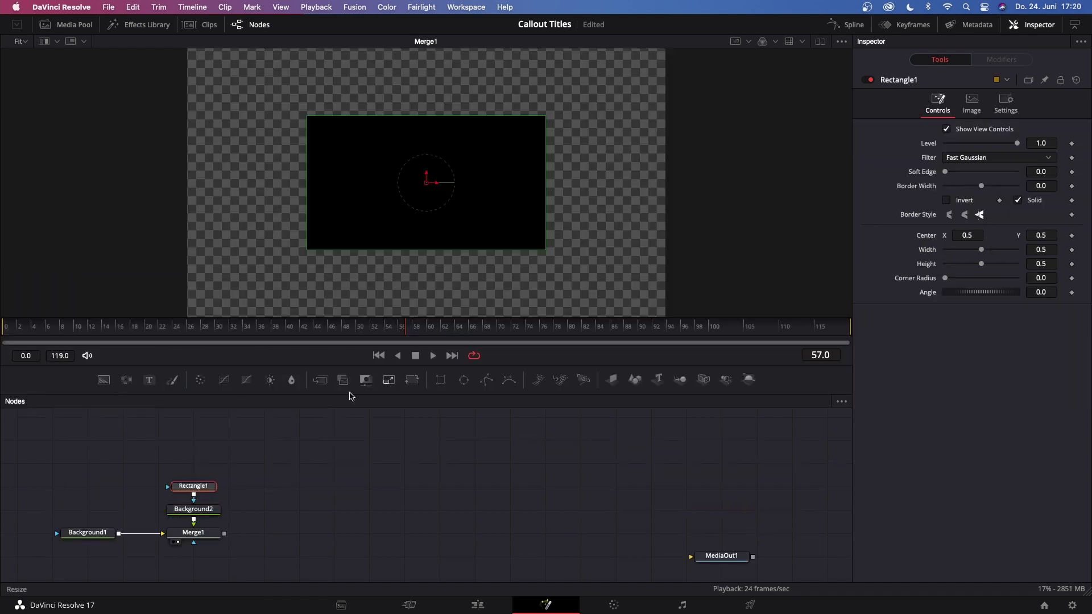
left_click(203, 512)
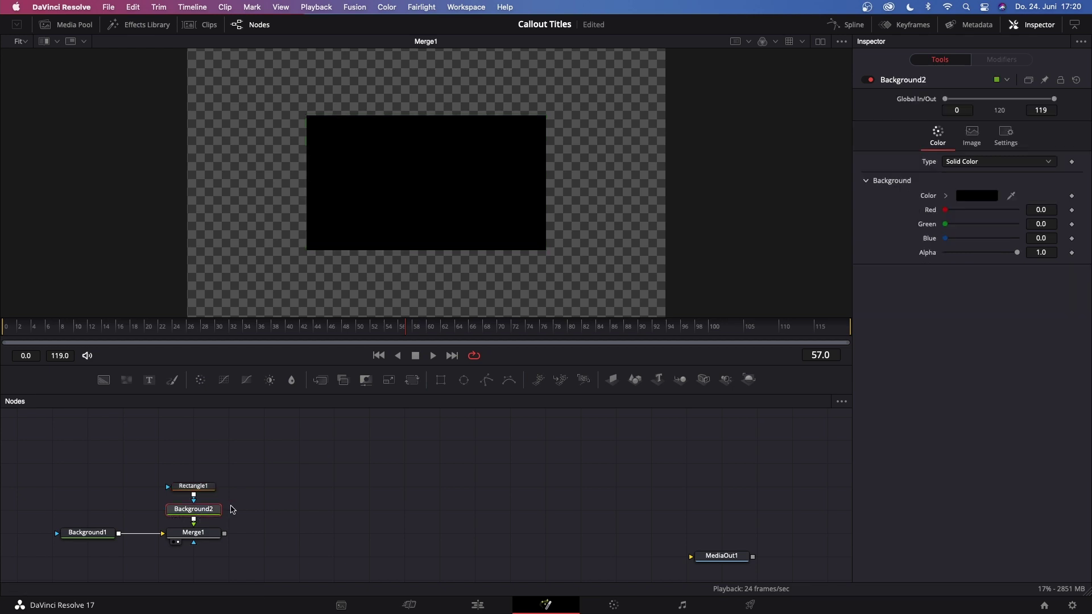
left_click(981, 197)
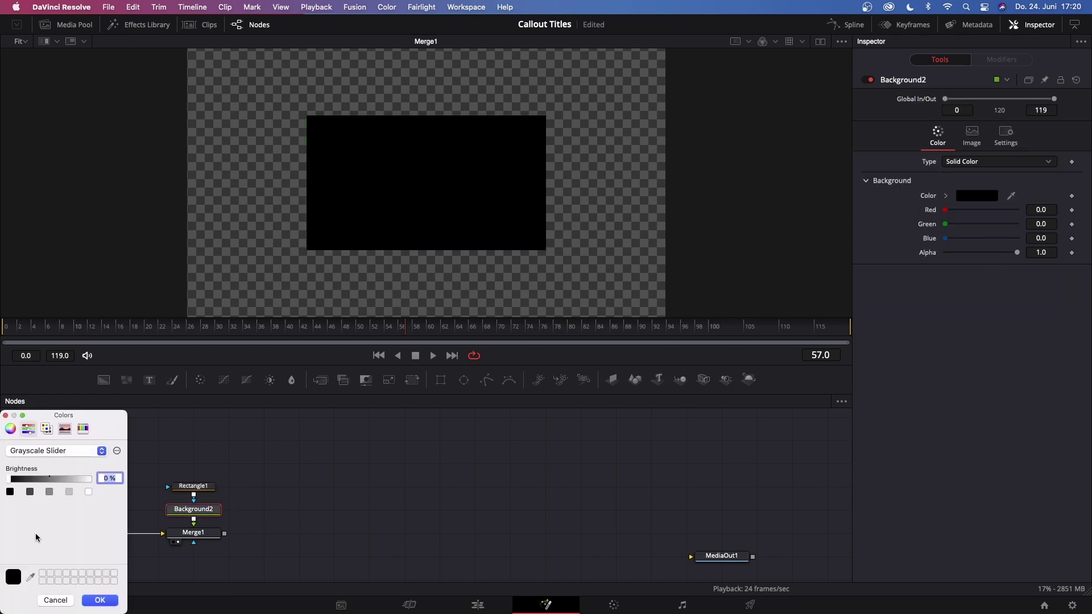
left_click(89, 493)
left_click(100, 600)
Turn on Show Guides in the viewer.
left_click(193, 486)
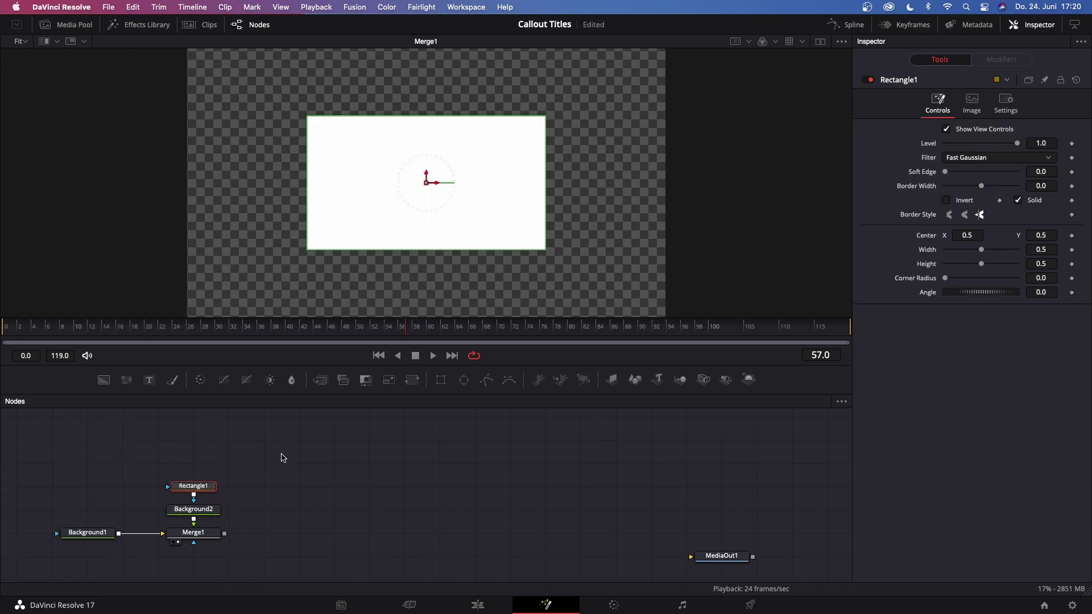
right_click(619, 222)
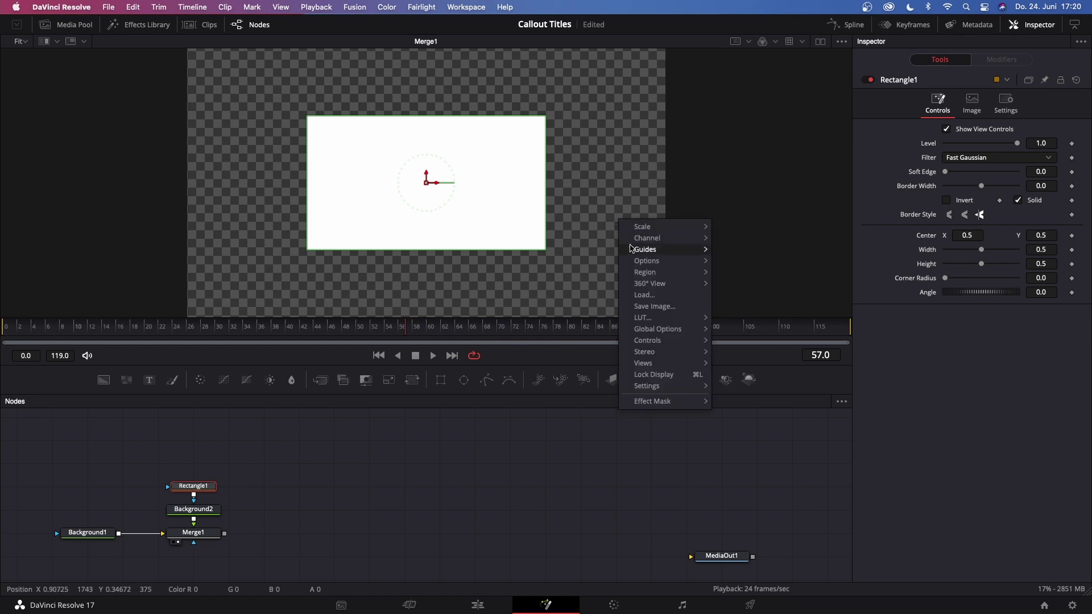
mouse_move(648, 251)
left_click(733, 256)
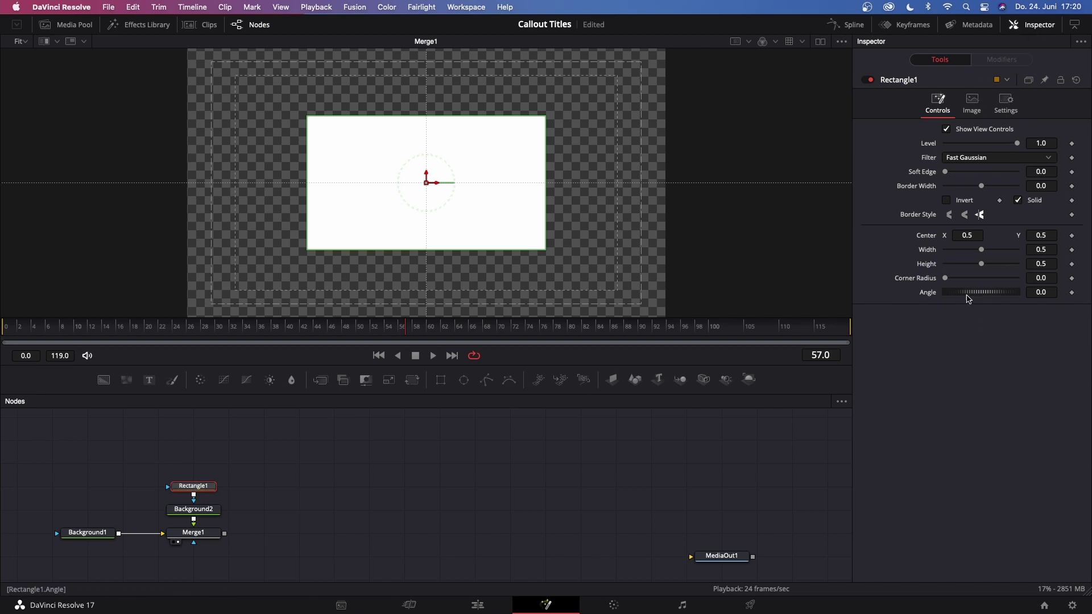
Rotate Rectangle1 to 45° and shrink it to a 0.014 × 0.025 diamond.
left_click(1046, 293)
type("45")
key("Return")
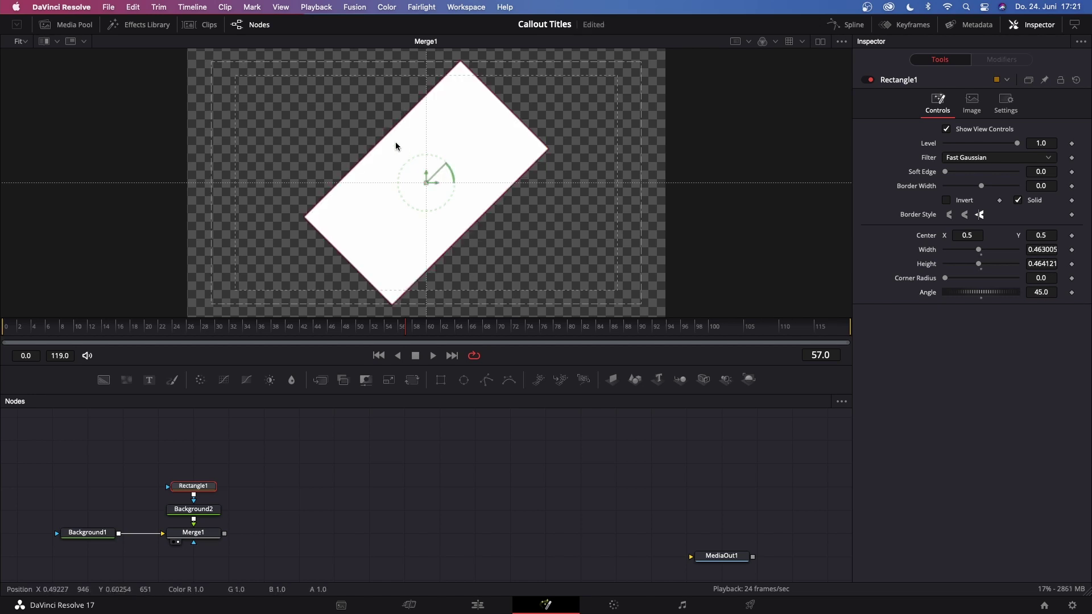
left_click_drag(461, 63, 427, 182)
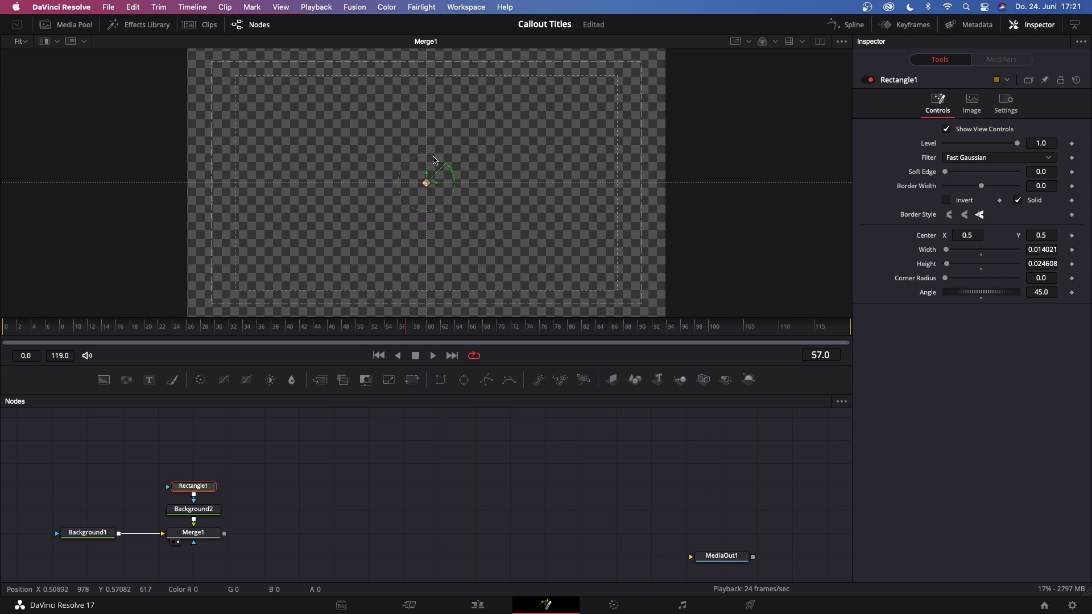
scroll(438, 159, "up", 1)
scroll(438, 160, "up", 5)
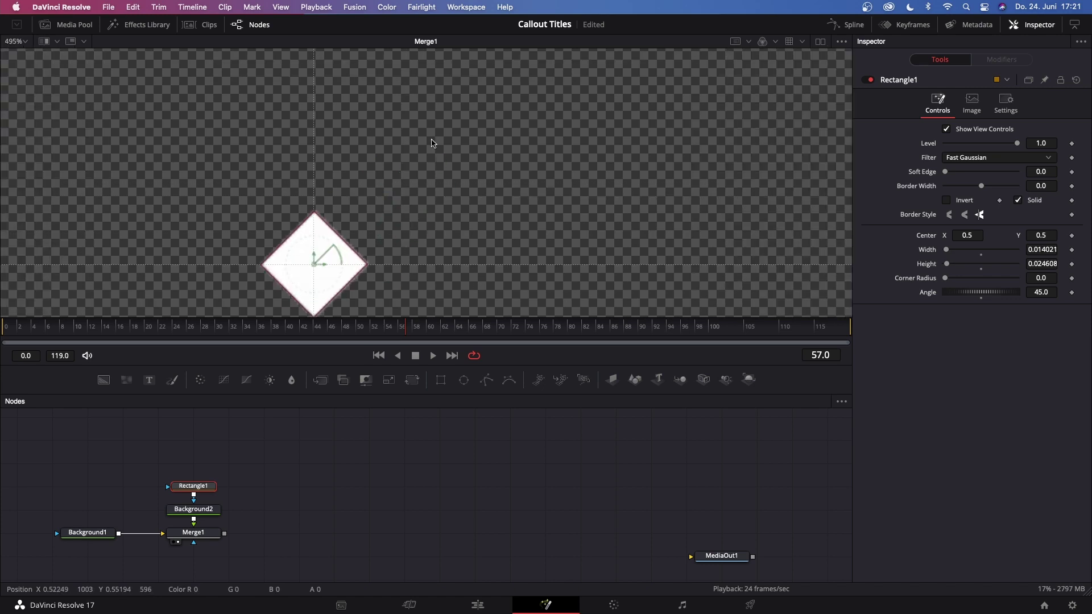
scroll(451, 99, "up", 3)
scroll(406, 84, "left", 3)
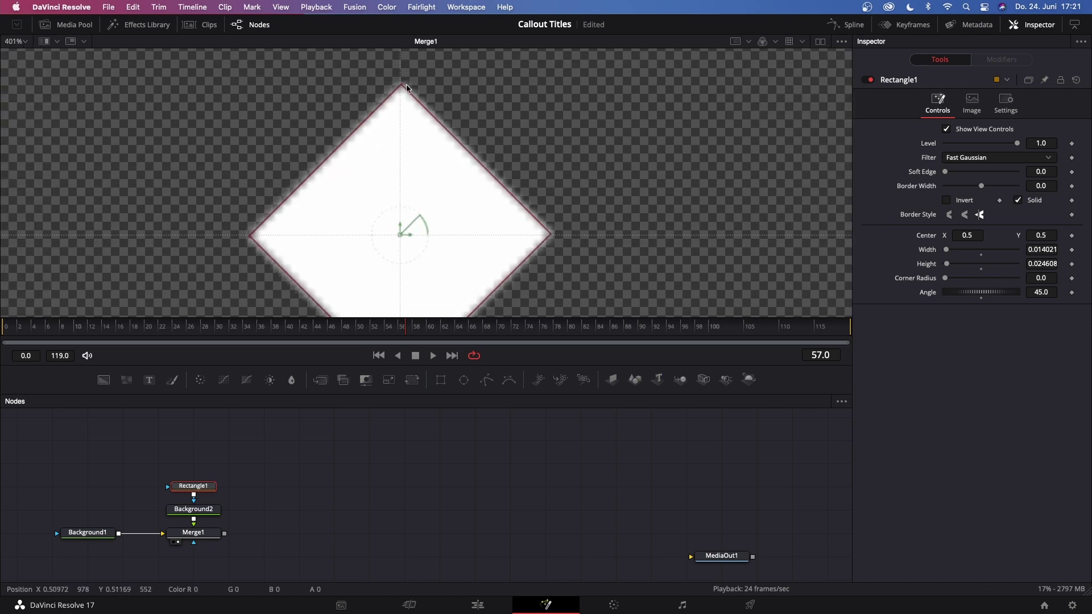
left_click_drag(403, 87, 398, 87)
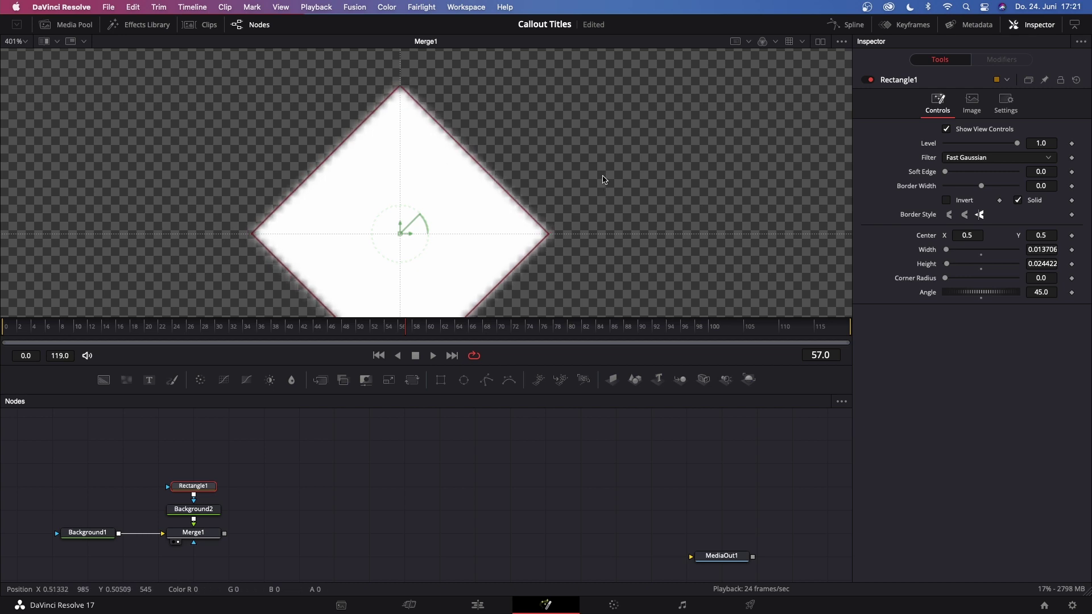
scroll(591, 126, "down", 3)
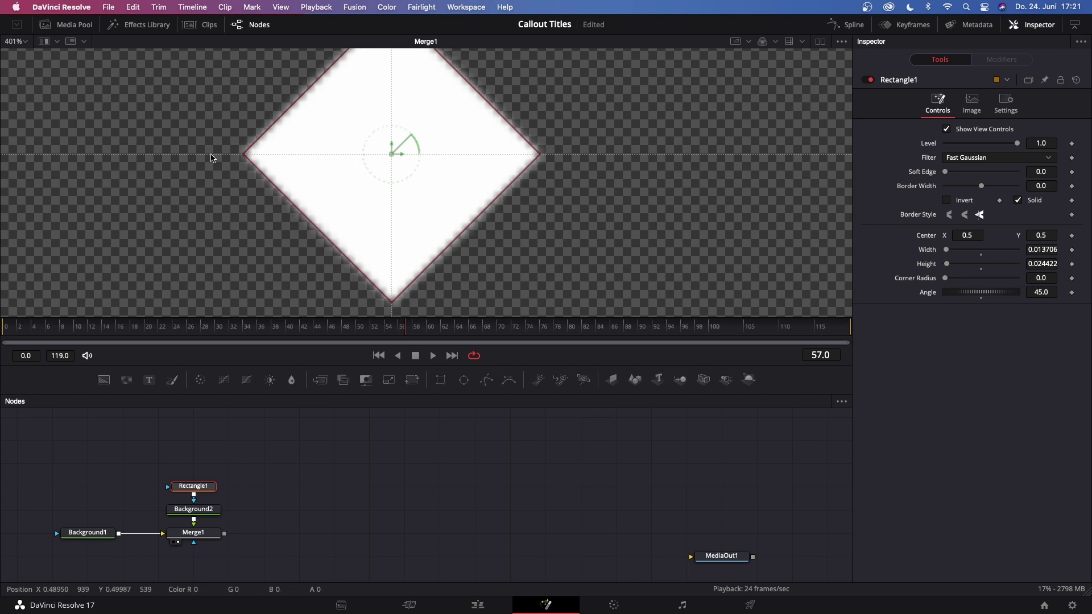
scroll(574, 171, "up", 3)
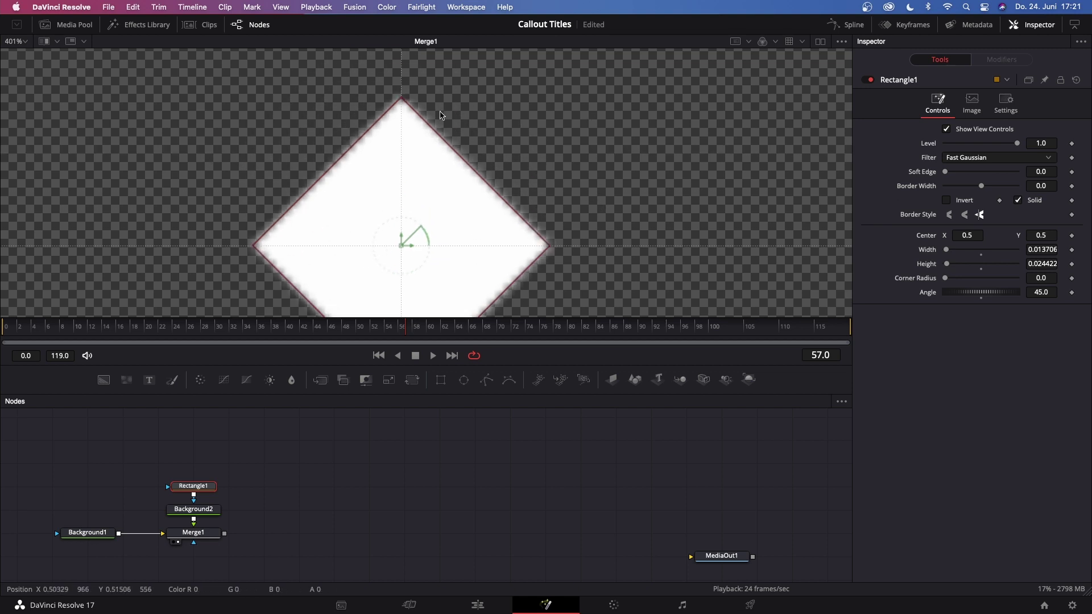
scroll(524, 147, "down", 2)
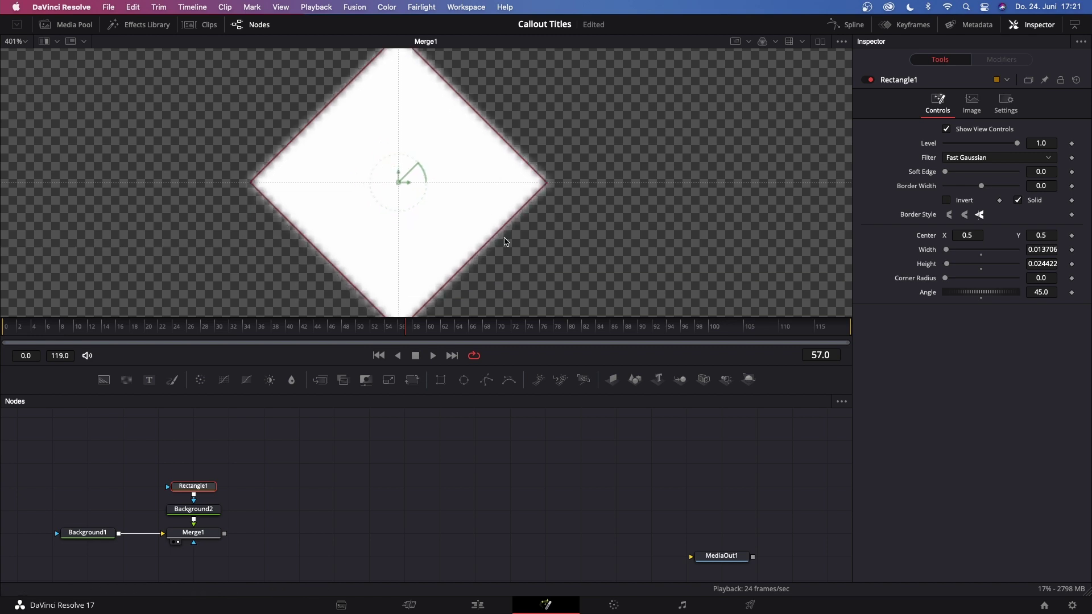
scroll(501, 239, "down", 2)
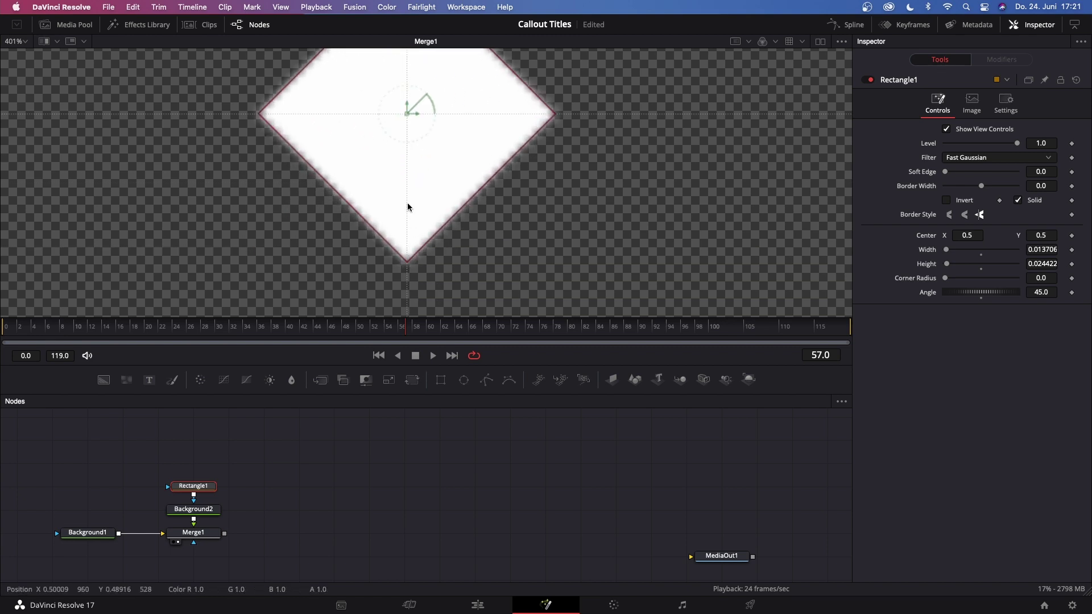
scroll(526, 223, "down", 10)
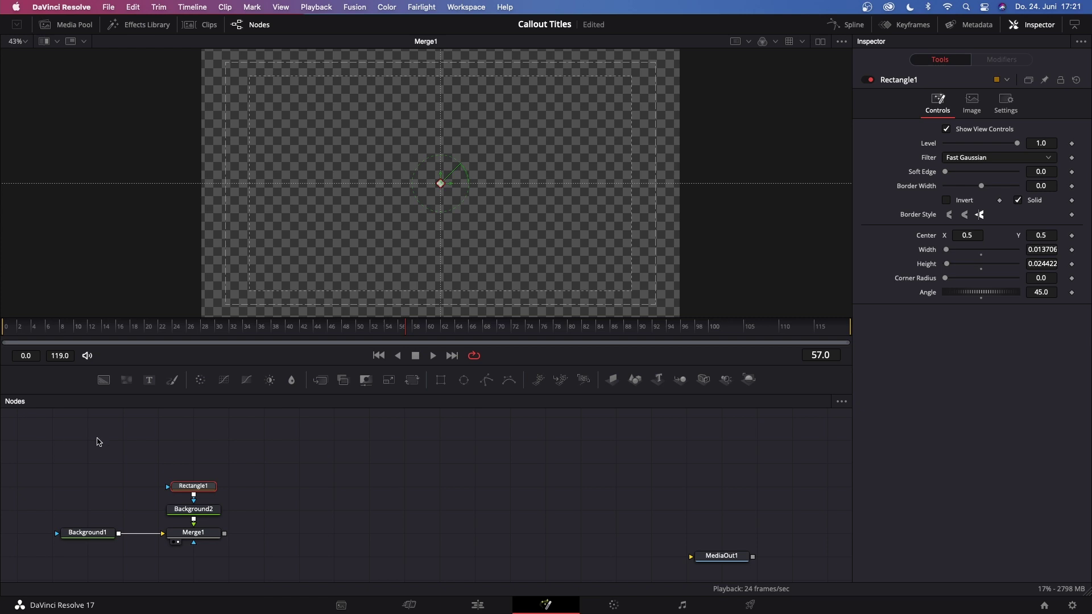
Add Background3 merged over Merge1 through Merge2 and view Merge2.
left_click_drag(105, 382, 226, 536)
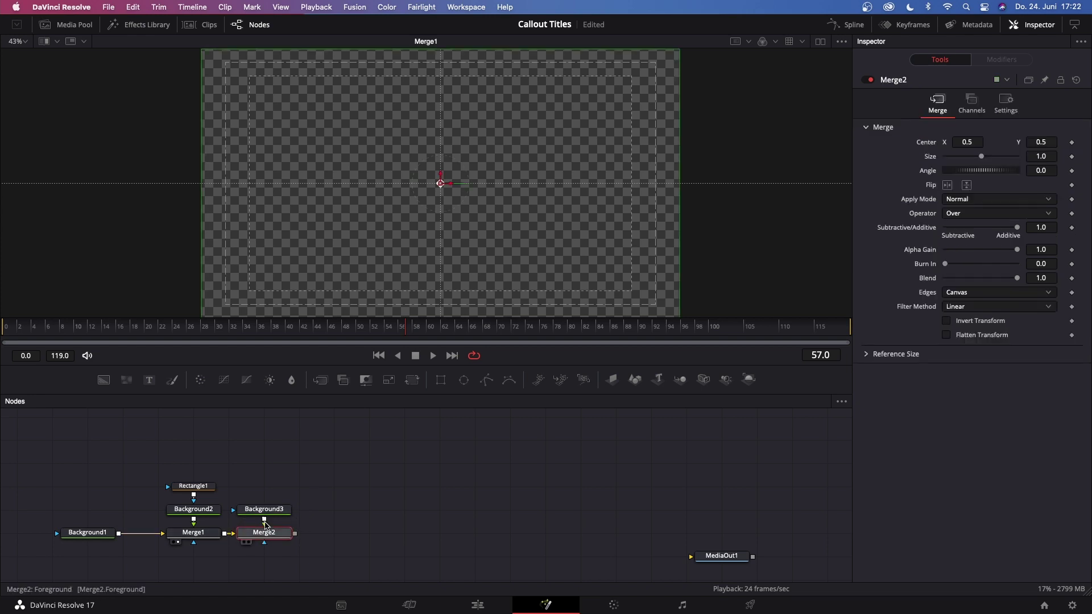
left_click_drag(264, 510, 264, 486)
left_click(277, 537)
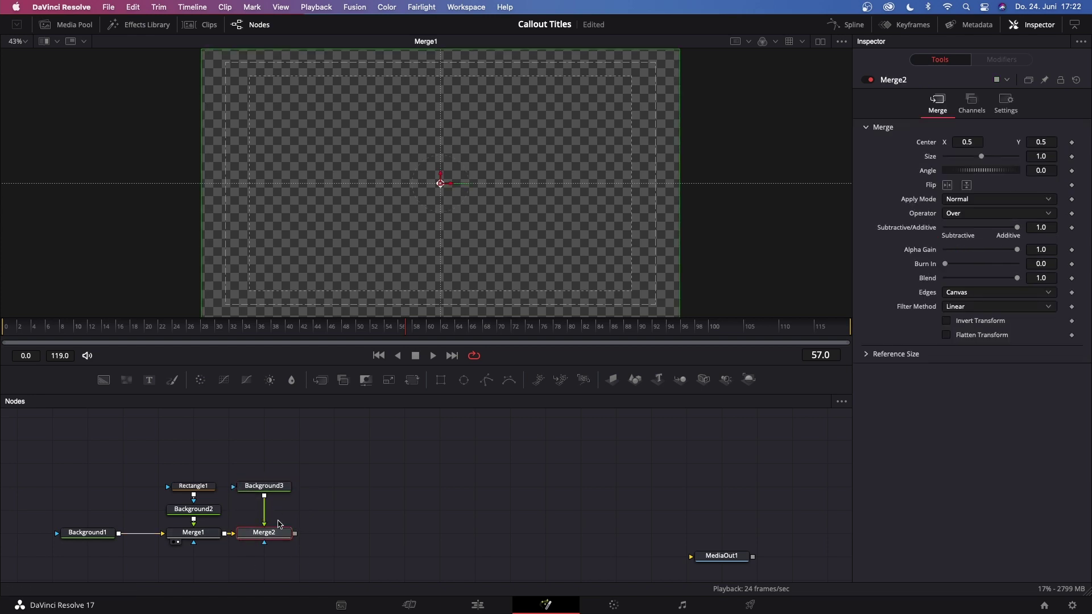
key("1")
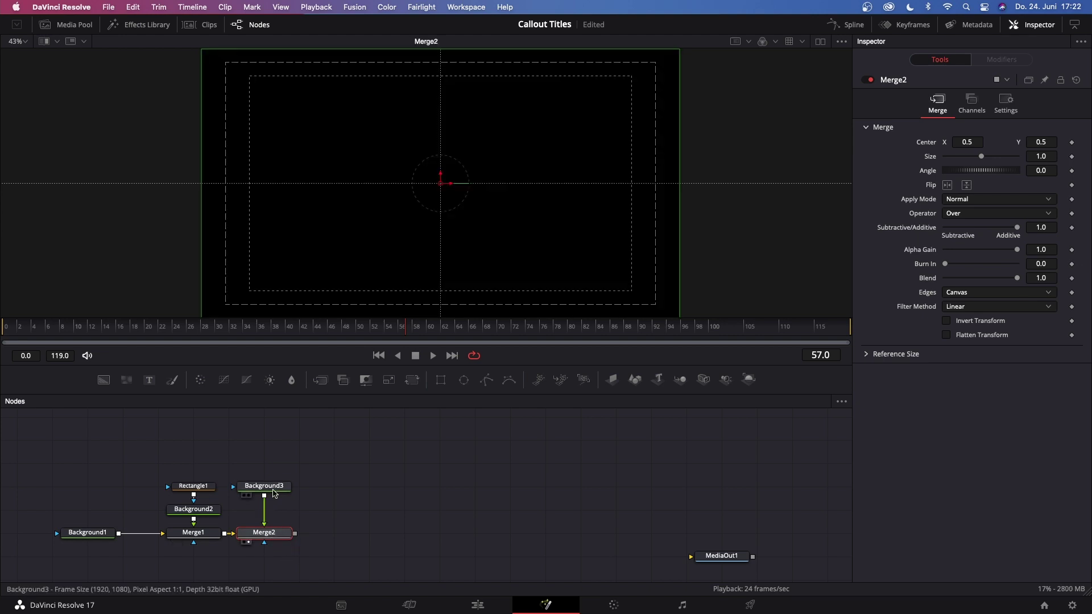
left_click_drag(277, 485, 277, 508)
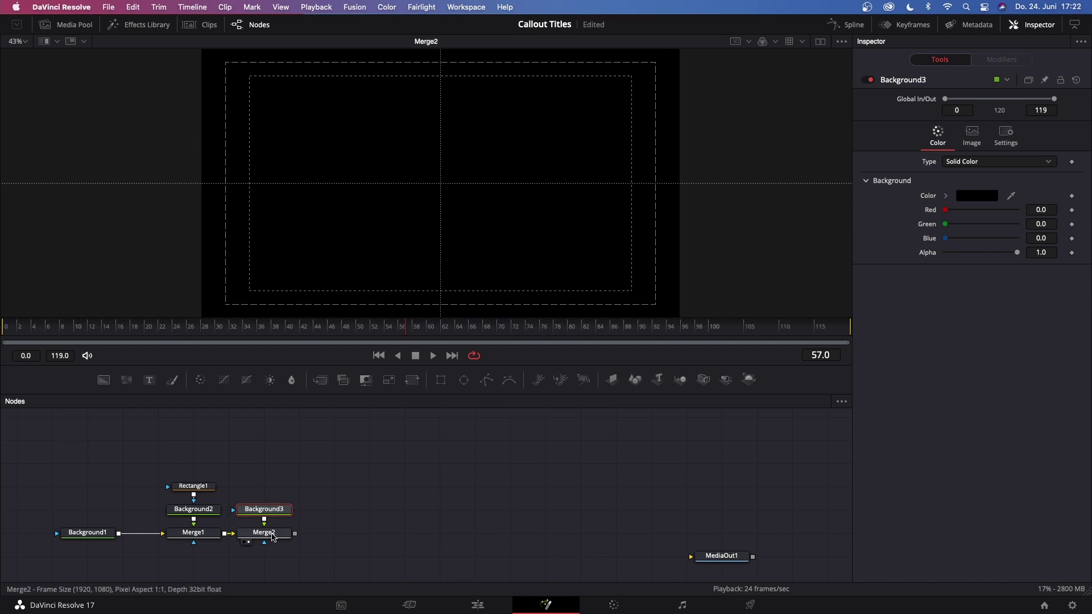
Insert a Paint node after Background3, set Background3's alpha to 0, and select Paint1.
key("shift+space")
type("Paint")
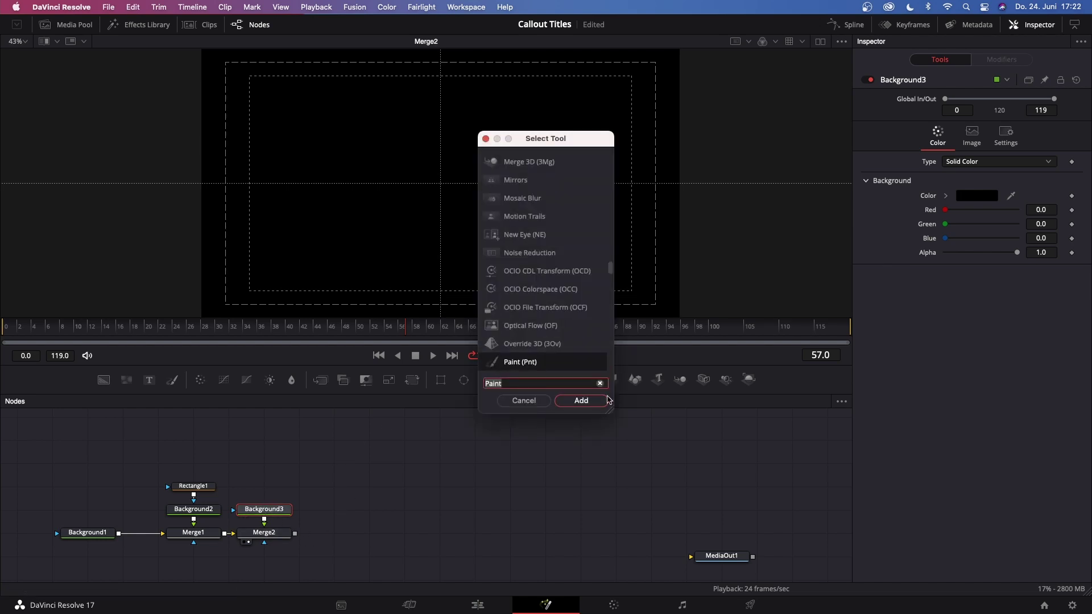
left_click(582, 401)
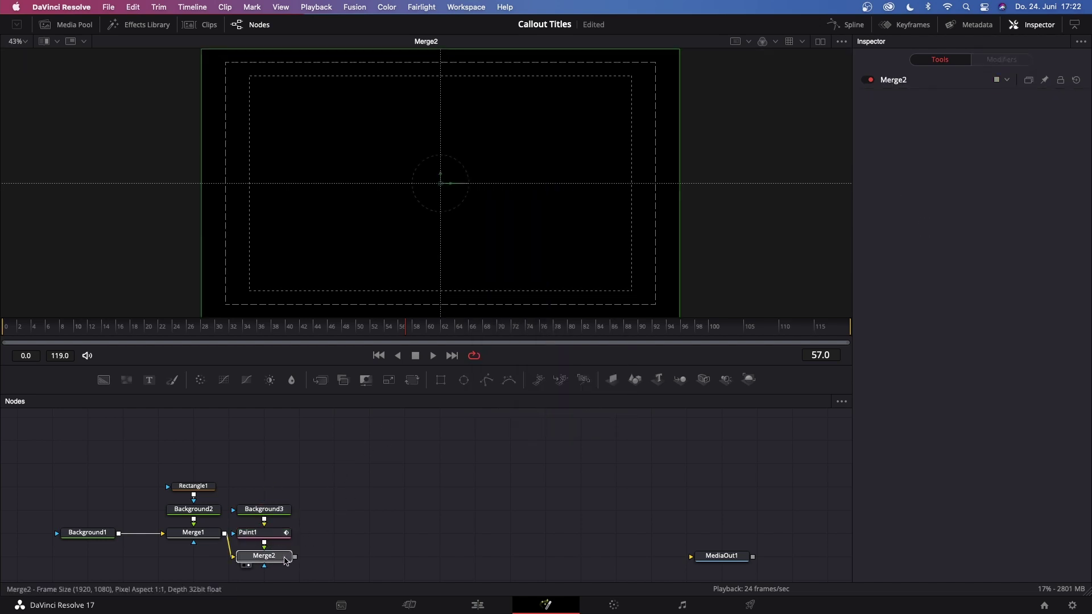
mouse_move(277, 481)
left_mouse_down()
mouse_move(282, 541)
mouse_move(289, 493)
left_mouse_up()
left_click(289, 492)
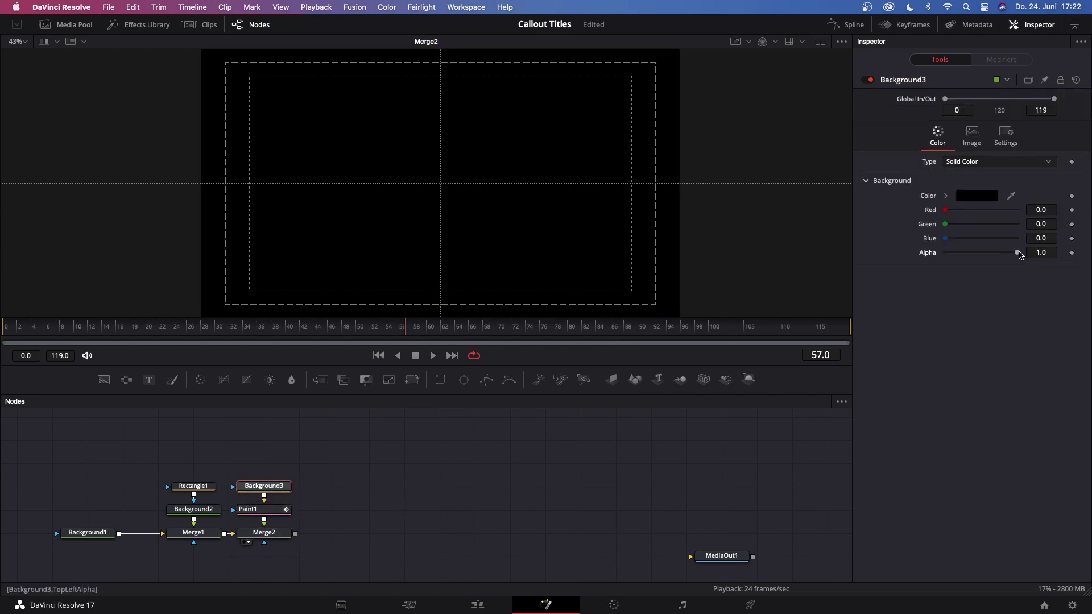
left_click_drag(1017, 253, 915, 254)
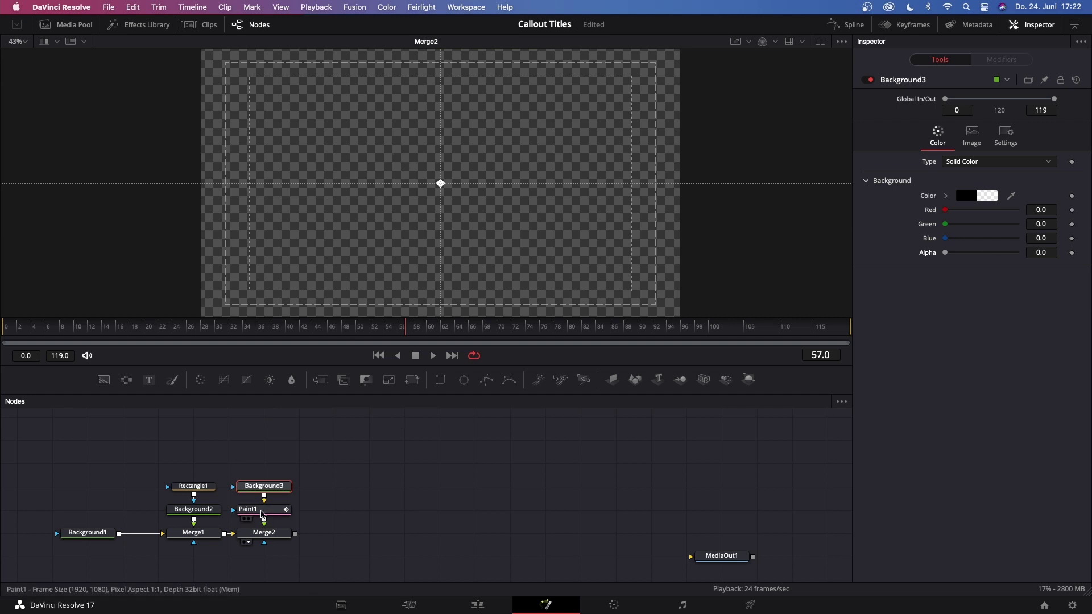
left_click(273, 514)
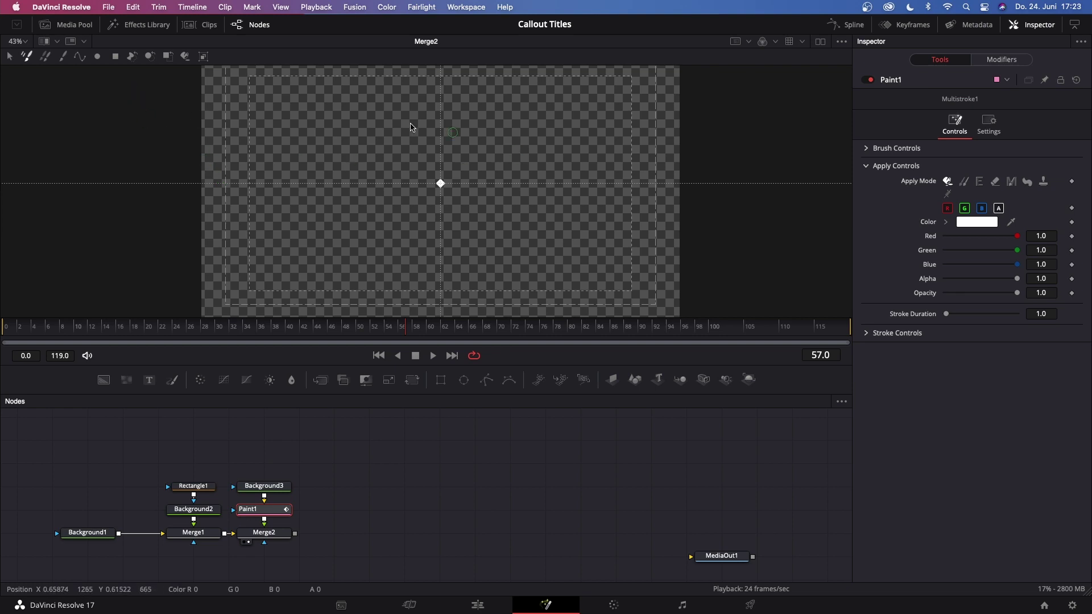
Draw a polyline stroke from the diamond toward the upper right.
left_click(81, 59)
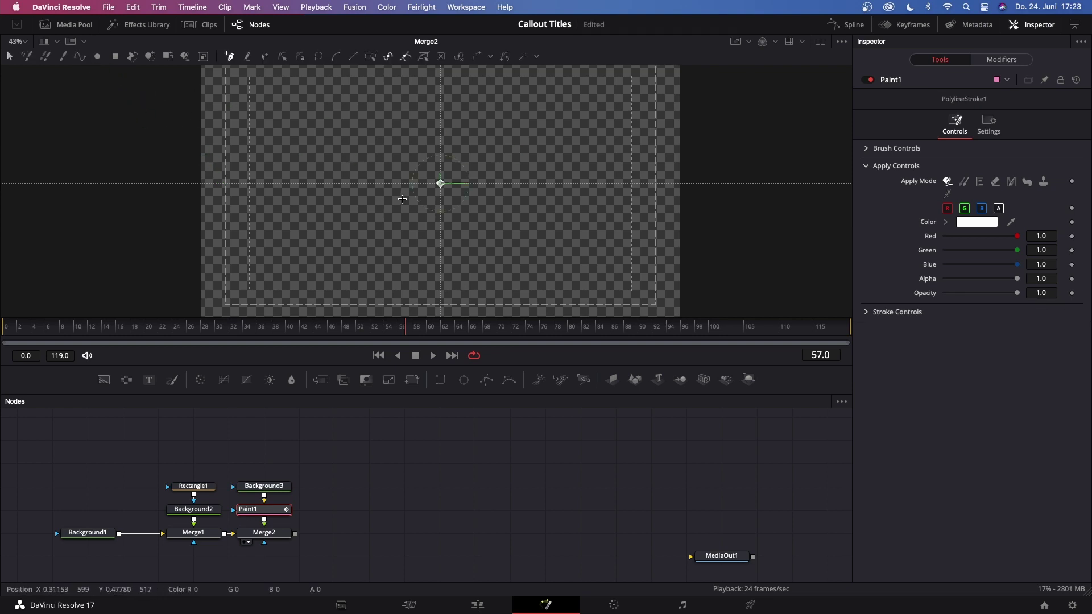
scroll(441, 183, "up", 8)
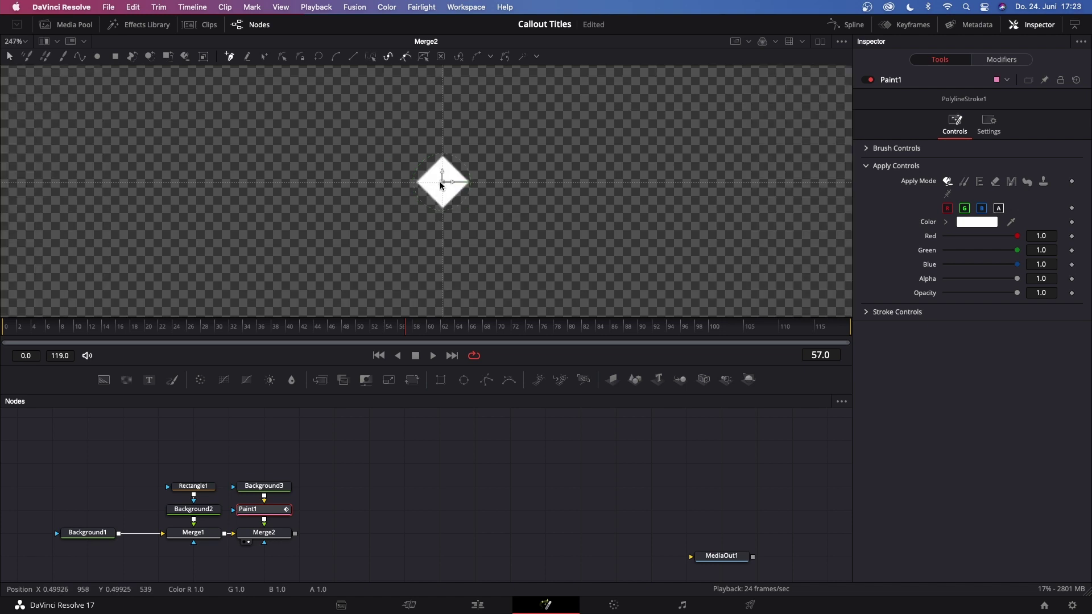
left_click_drag(443, 182, 683, 182)
scroll(489, 151, "down", 10)
left_click(512, 155)
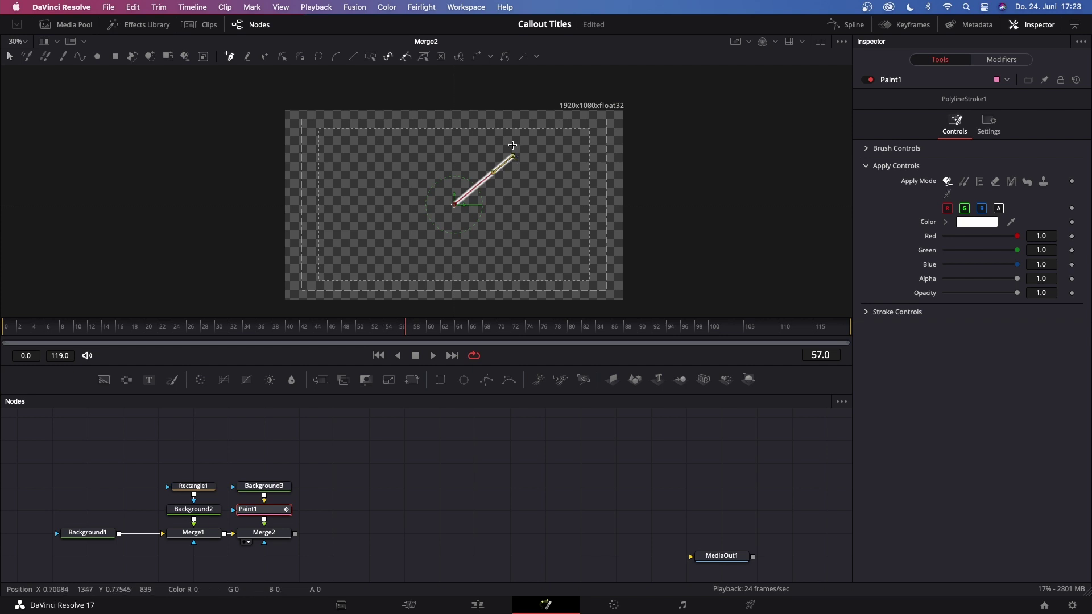
scroll(507, 166, "up", 3)
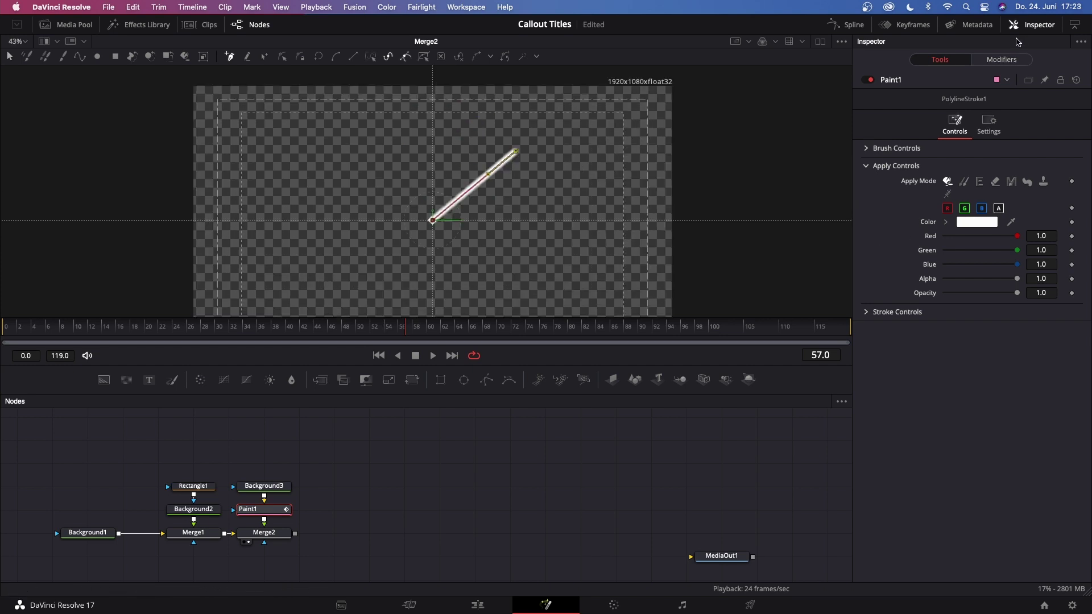
Set the stroke's brush size to 0.0027 and softness to 0.08.
left_click(870, 151)
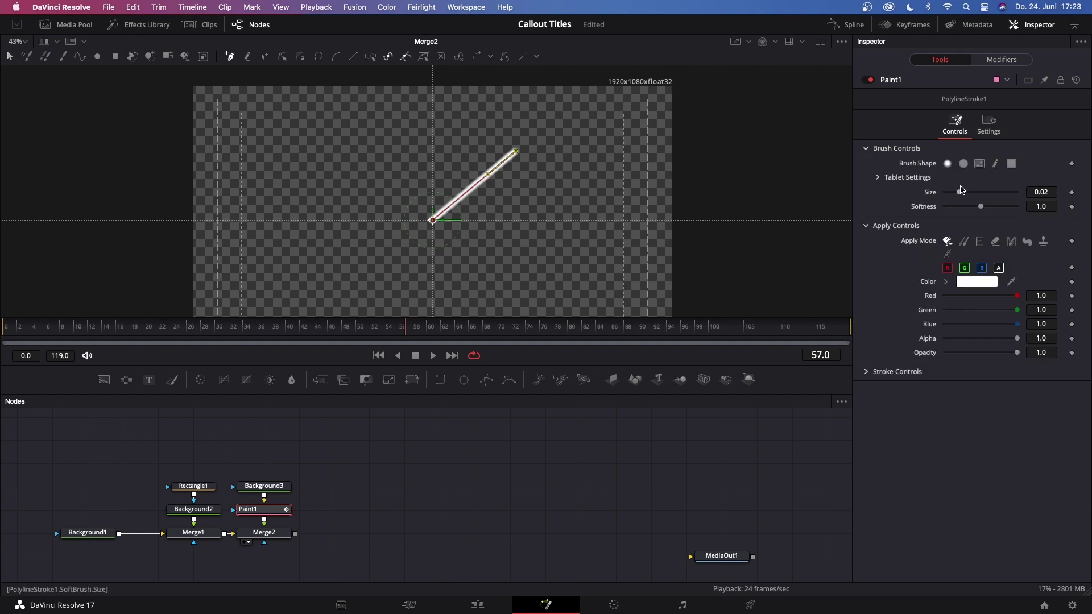
left_click_drag(961, 195, 952, 194)
left_click(1039, 192)
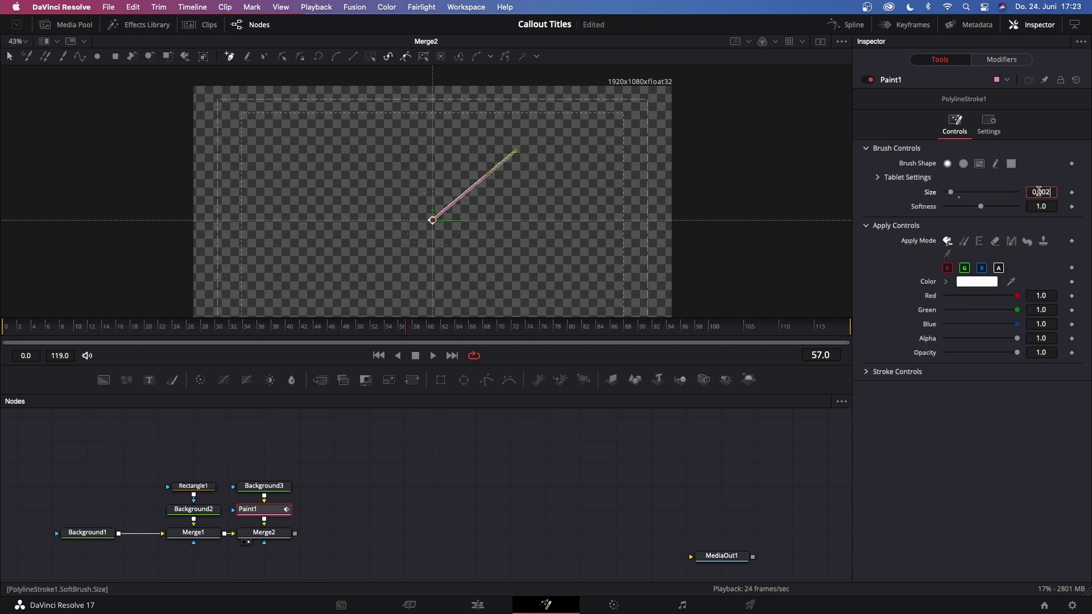
type("0.0027")
key("Tab")
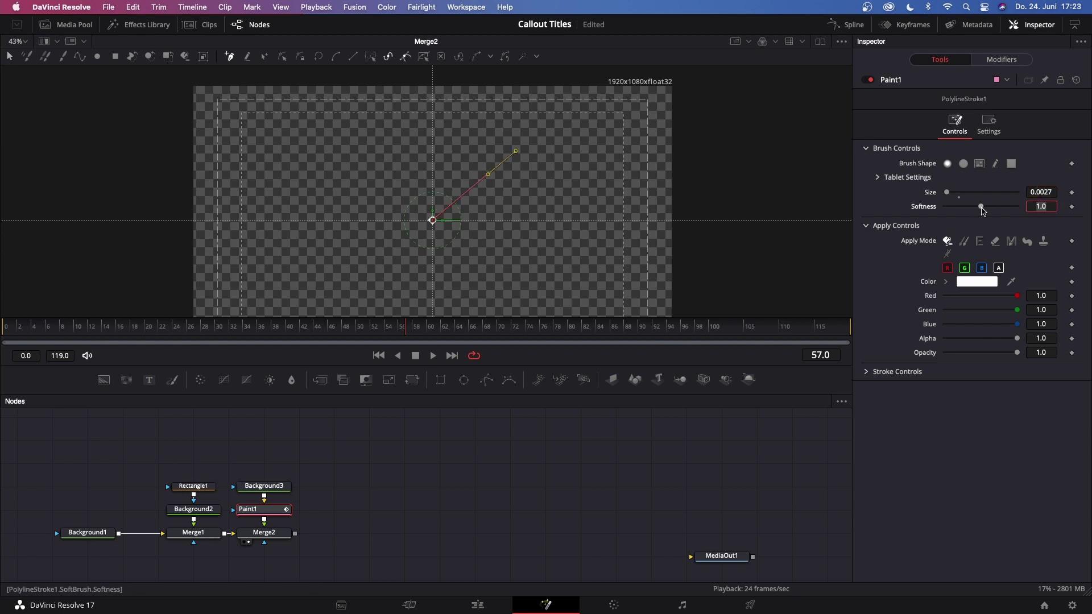
left_click_drag(983, 211, 955, 209)
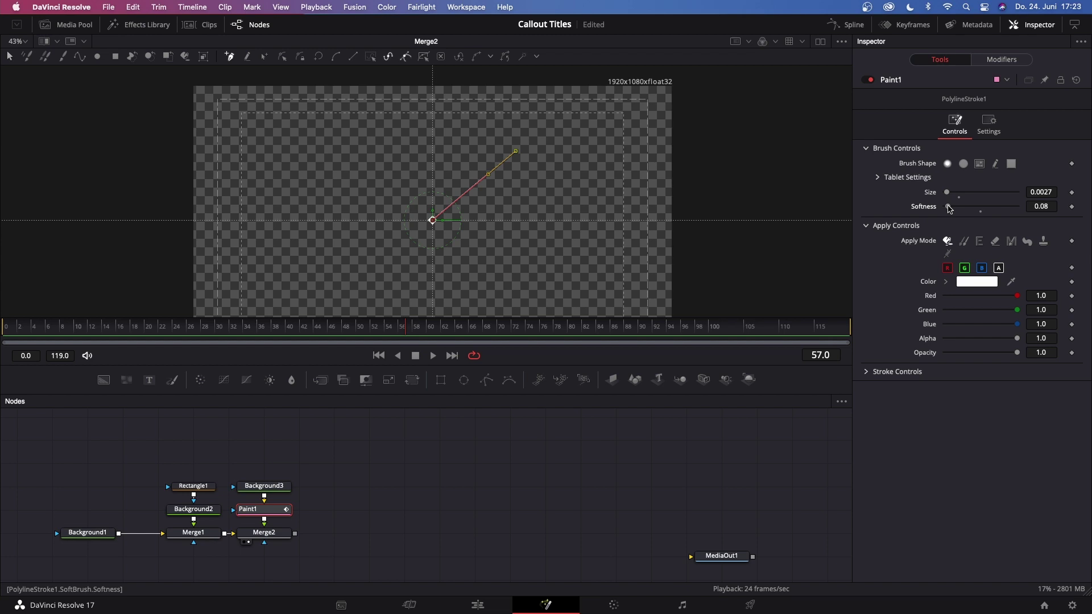
left_click(452, 233)
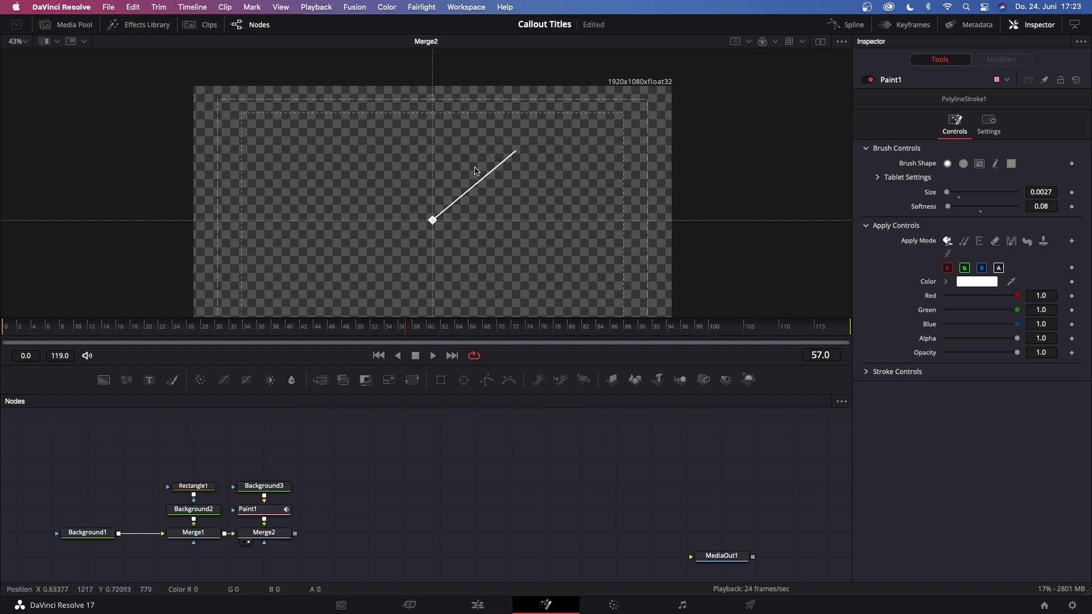
scroll(312, 466, "down", 2)
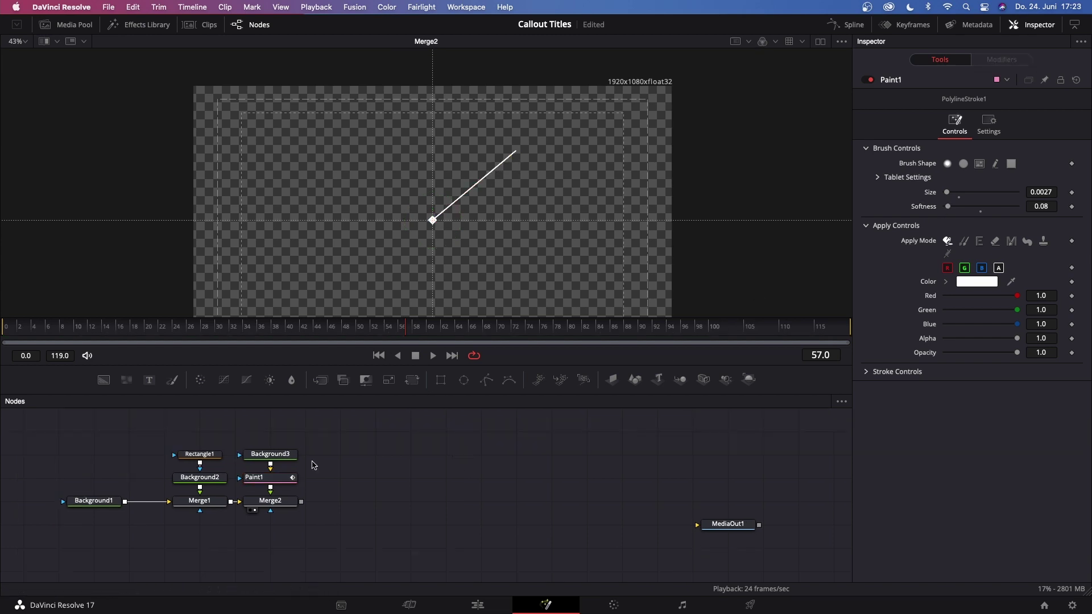
Add Background4 over Merge2 via Merge3, view it, and mask it with Rectangle2.
left_click_drag(112, 385, 302, 505)
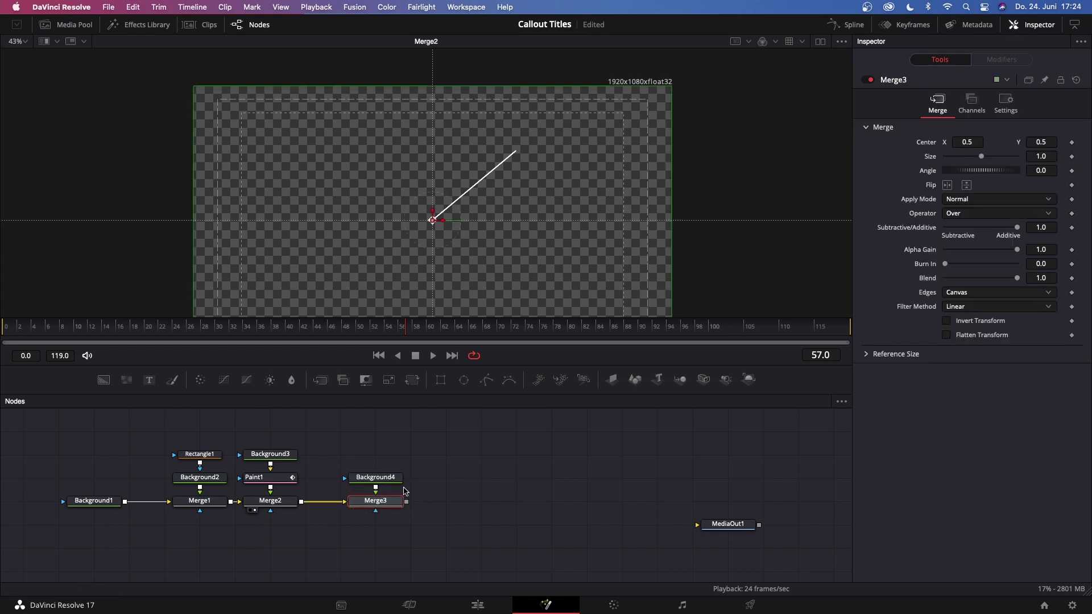
key("1")
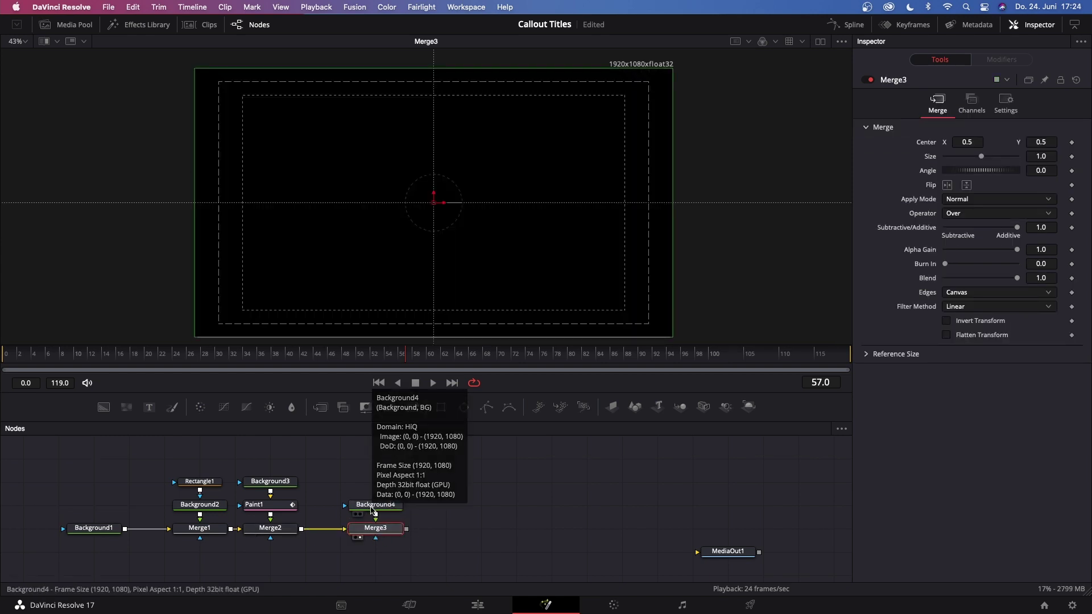
left_click(372, 508)
left_click(442, 408)
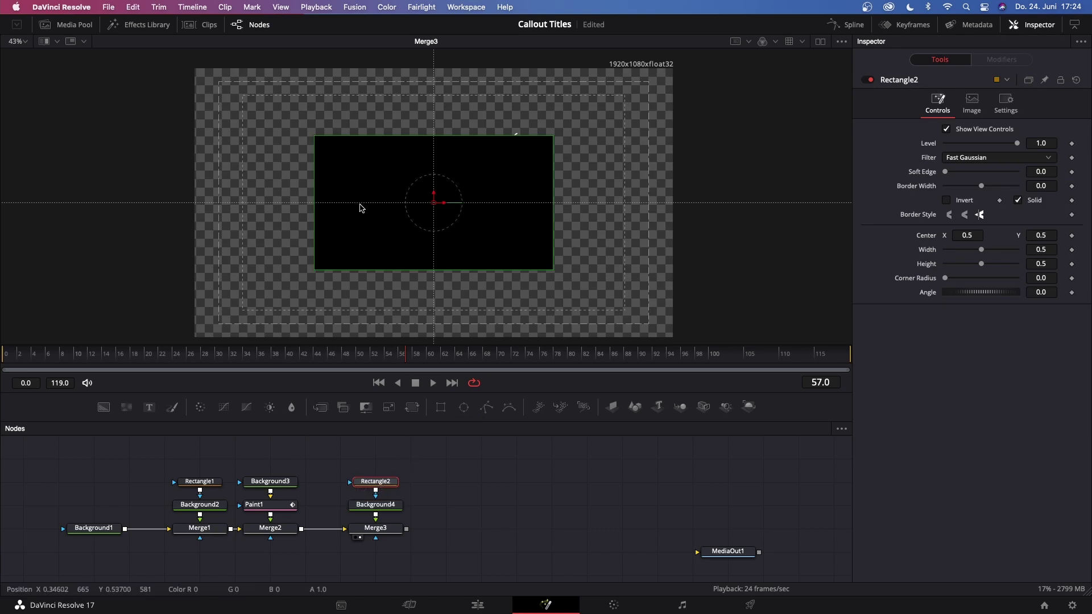
Make Background4 white.
left_click(375, 505)
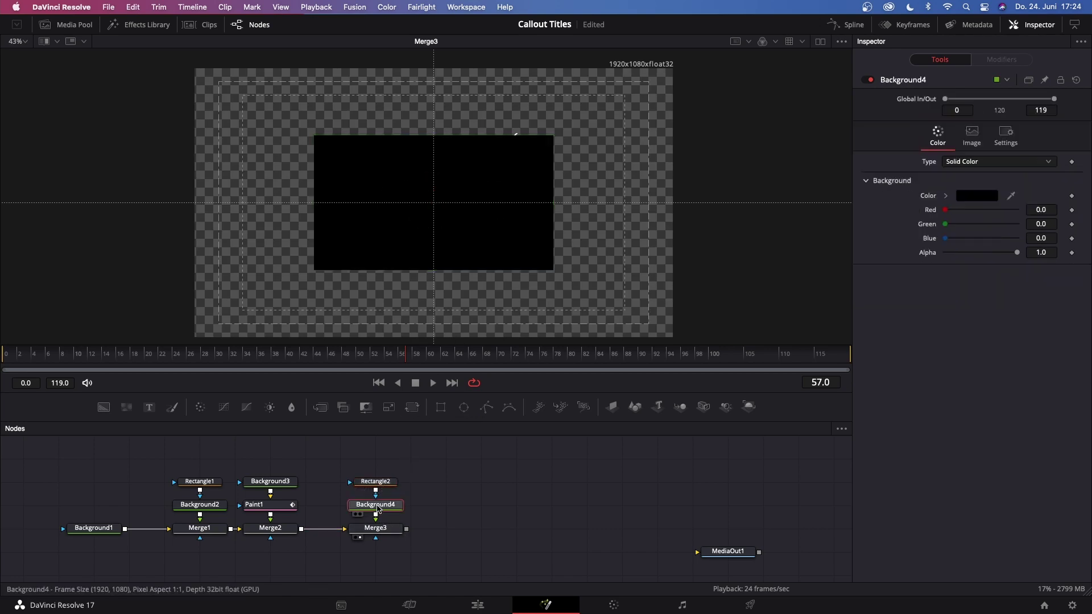
left_click(973, 200)
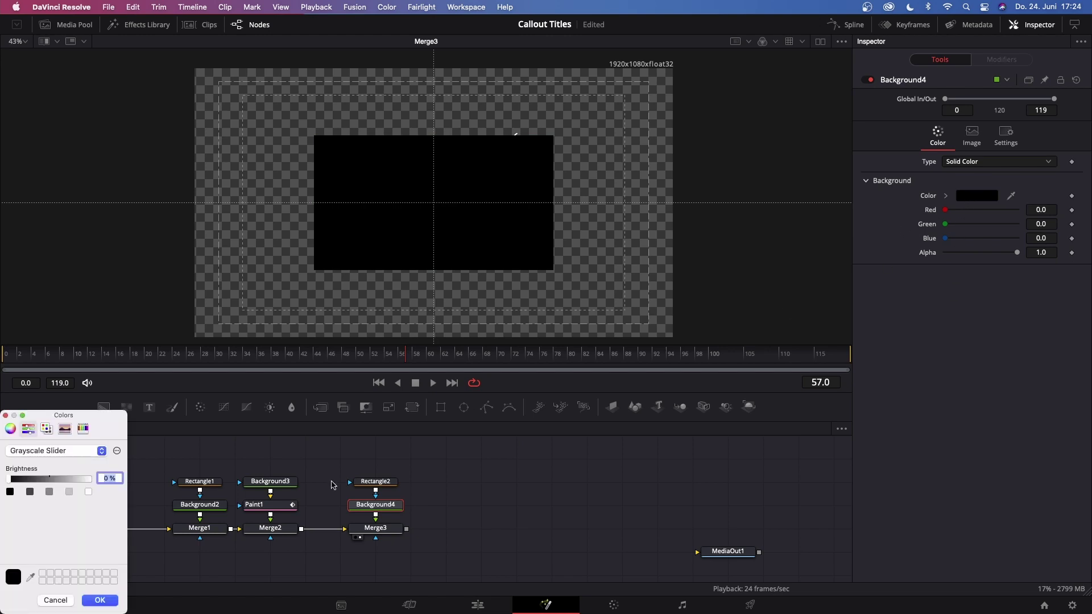
left_click(88, 493)
left_click(100, 600)
Resize Rectangle2 to 0.186087 × 0.077167 at the line's upper end, then save.
left_click(386, 488)
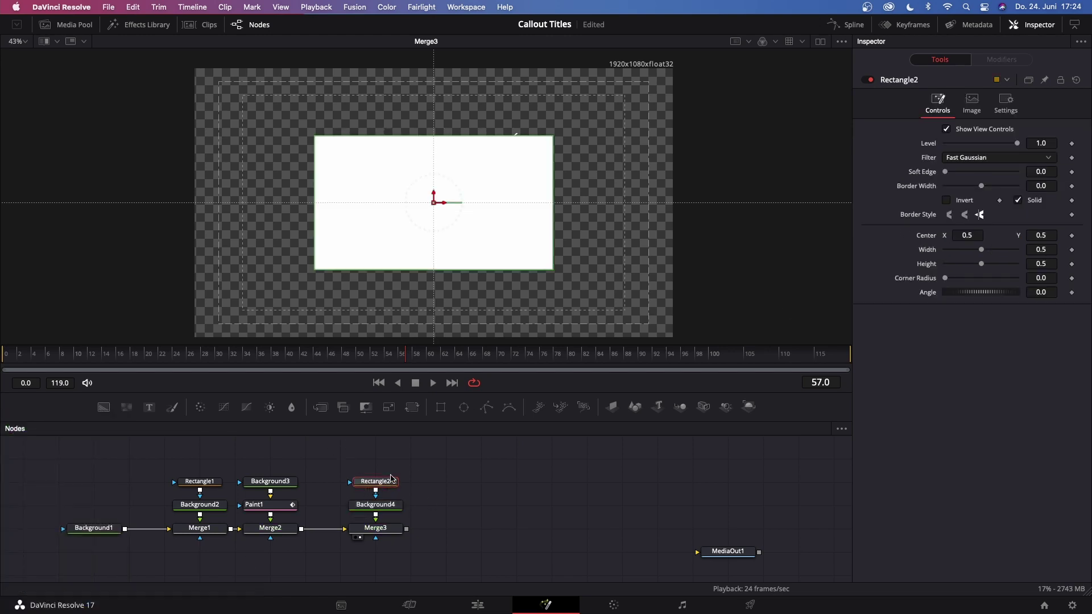
mouse_move(553, 136)
left_mouse_down()
mouse_move(490, 195)
mouse_move(438, 205)
mouse_move(536, 180)
mouse_move(561, 127)
left_mouse_up()
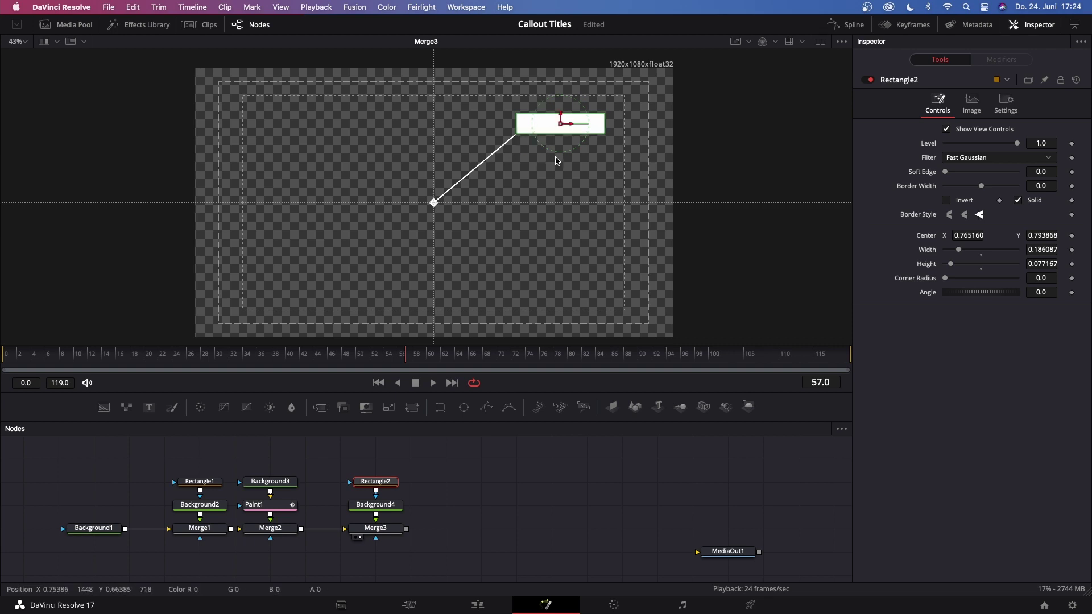
scroll(555, 151, "up", 8)
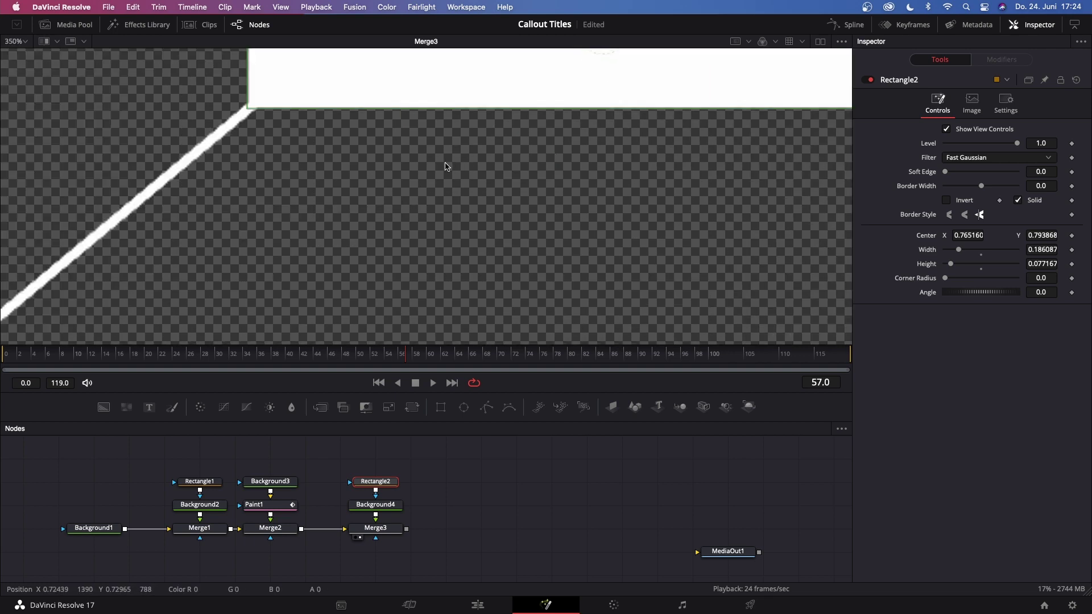
scroll(446, 166, "up", 3)
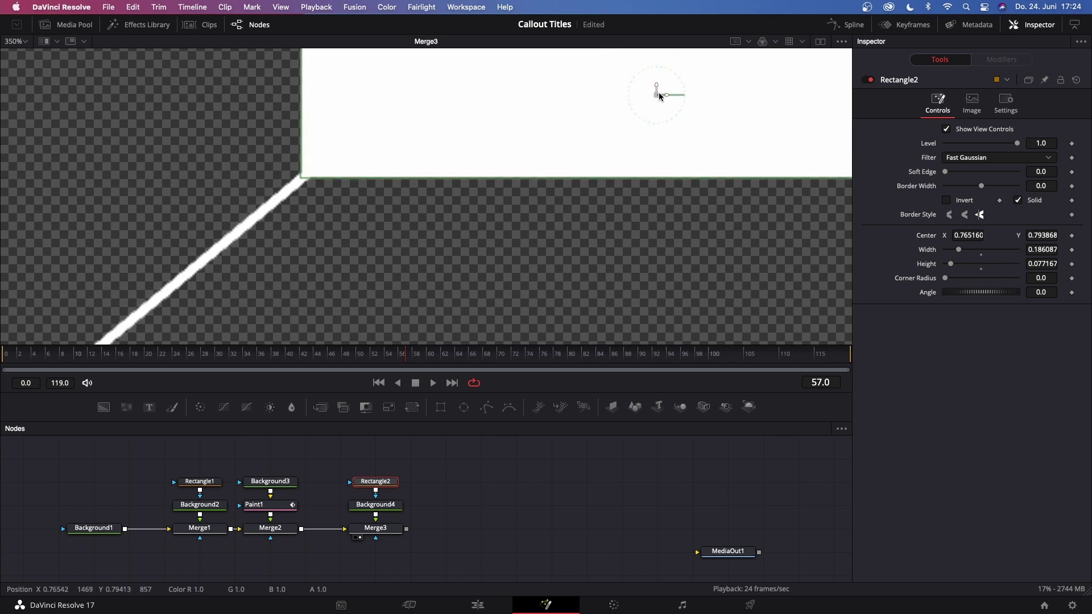
left_click_drag(660, 95, 662, 96)
scroll(642, 139, "down", 8)
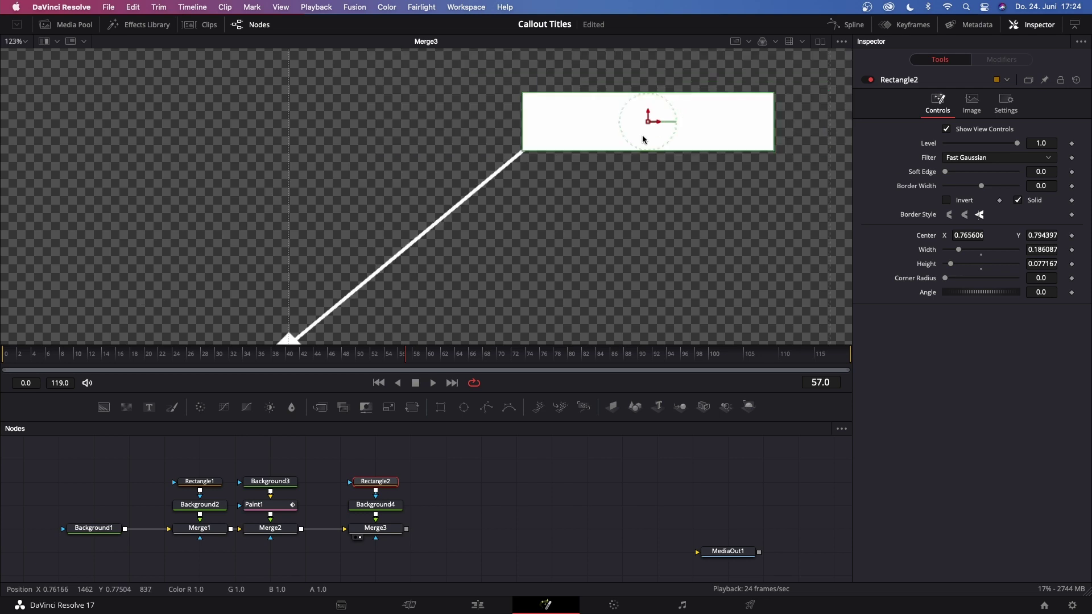
key("super+s")
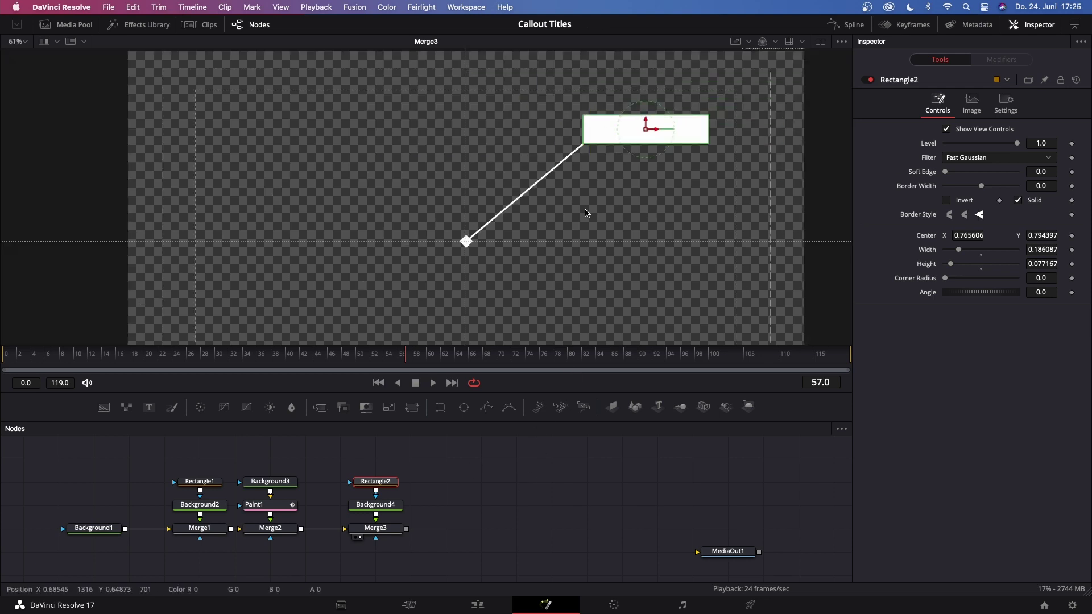
left_click(475, 507)
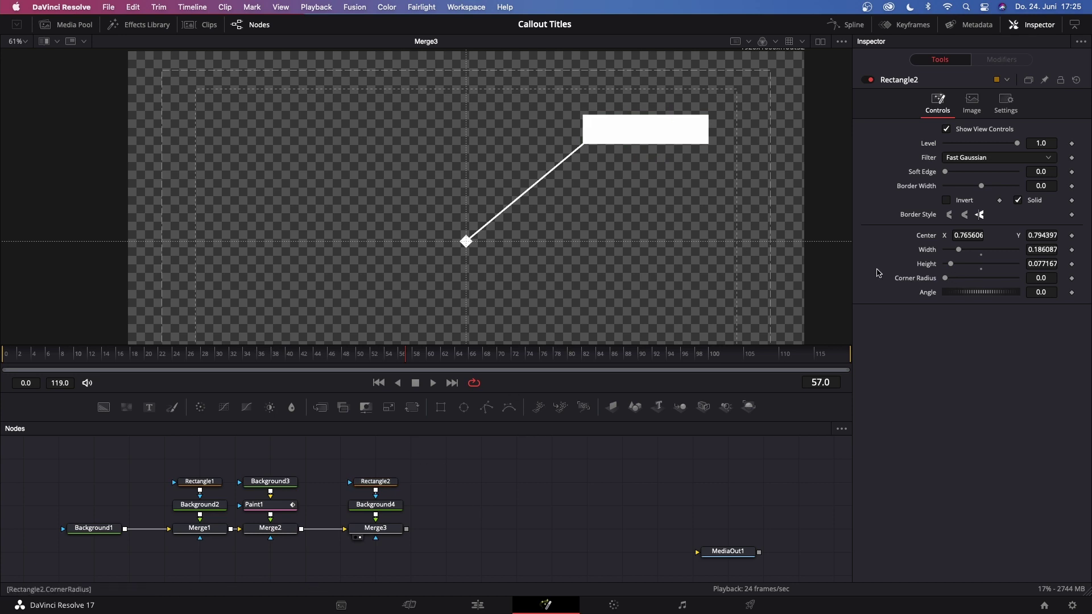
Move Rectangle2 and Background4 up and insert a Transform node after Background4.
left_click(382, 484)
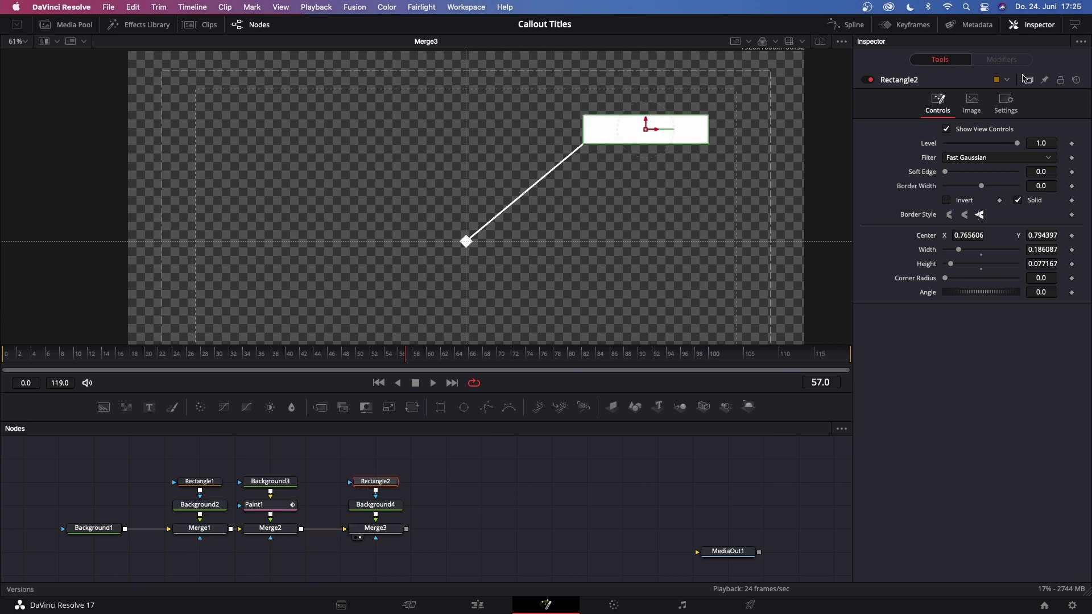
scroll(455, 498, "right", 2)
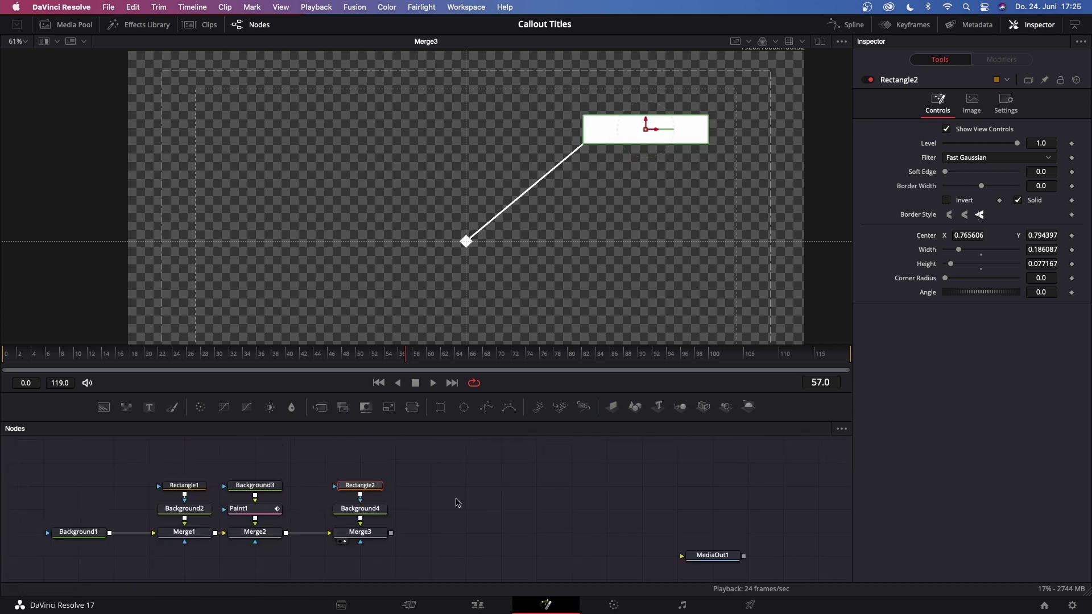
left_click_drag(342, 463, 377, 490)
left_click(410, 480)
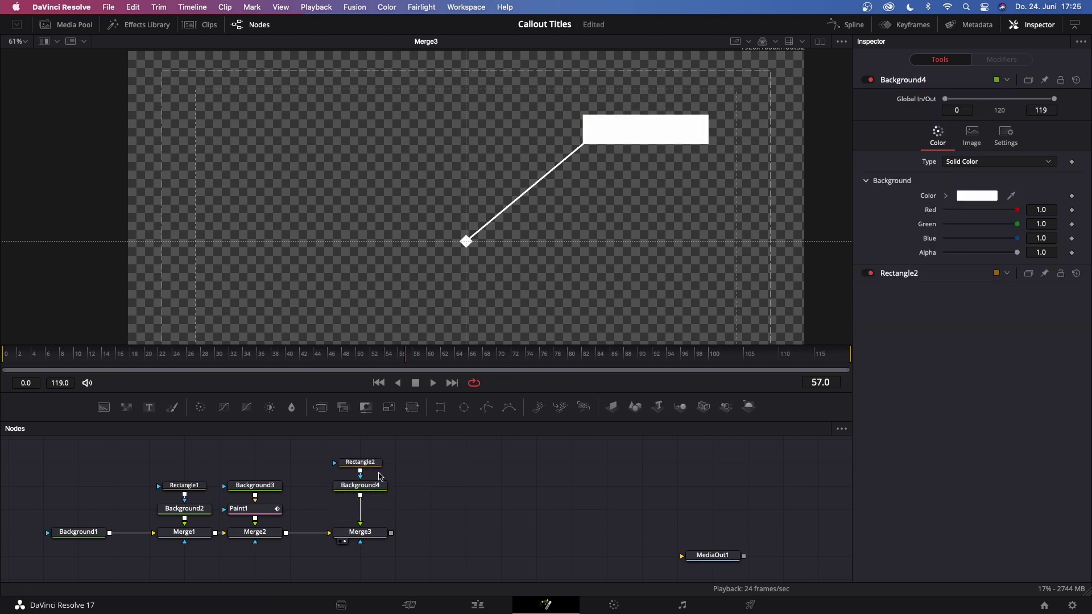
left_click(364, 488)
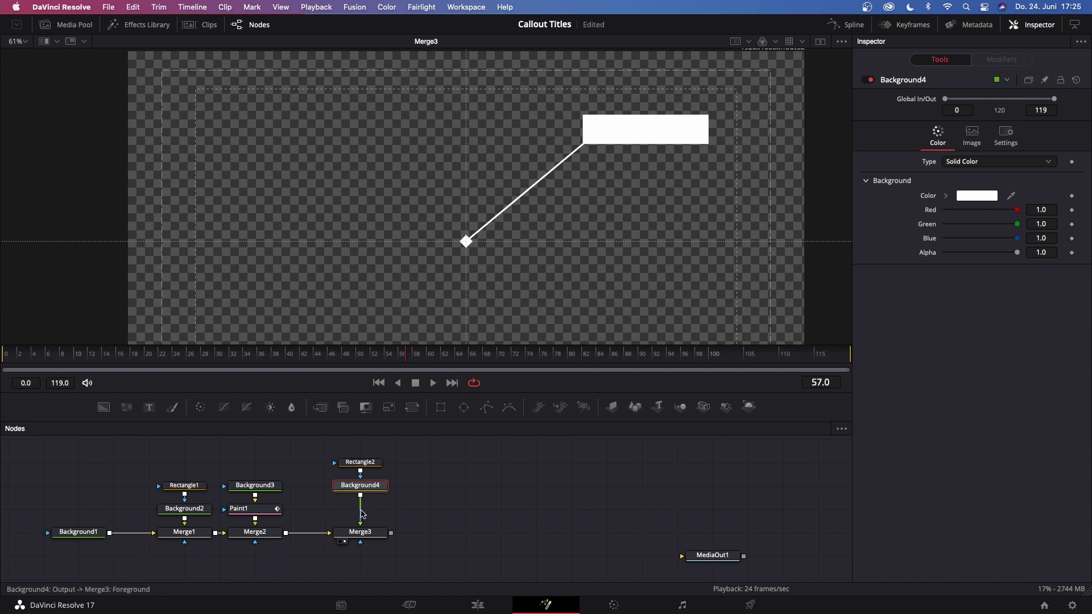
key("shift+space")
type("Paint")
key("BackSpace")
key("BackSpace")
key("BackSpace")
key("BackSpace")
key("BackSpace")
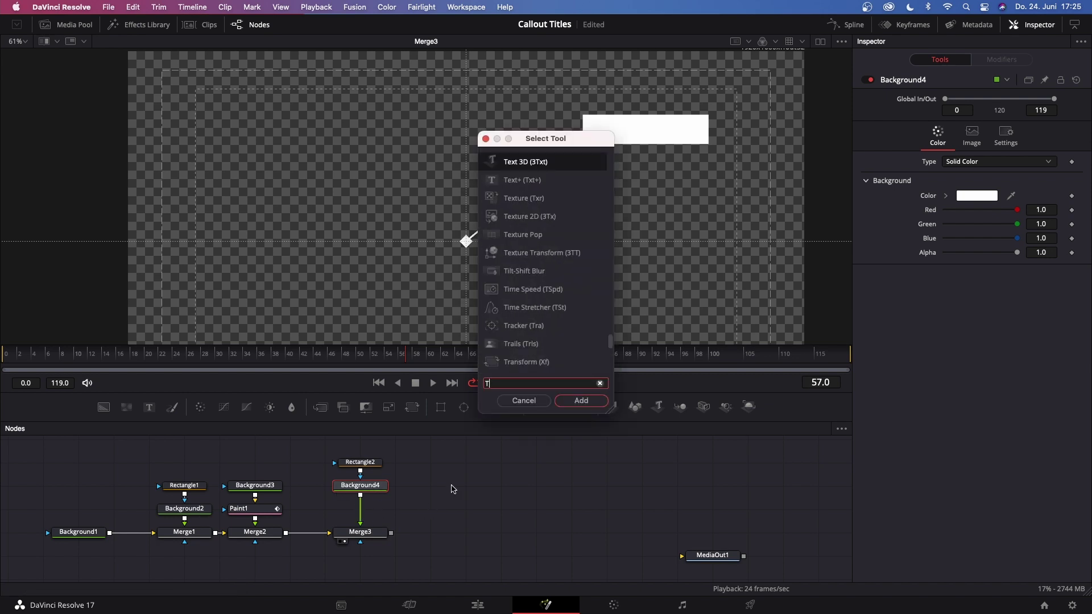
type("Transform")
left_click(581, 402)
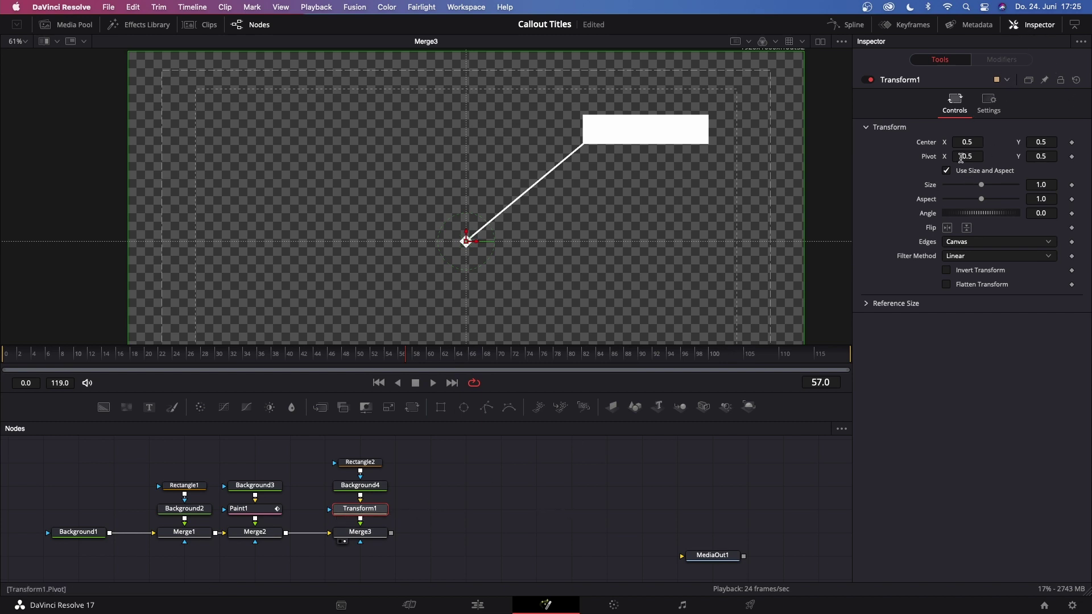
Set Transform1's pivot to 0.672459, 0.790585 on the label box's left edge.
left_click_drag(962, 158, 1001, 158)
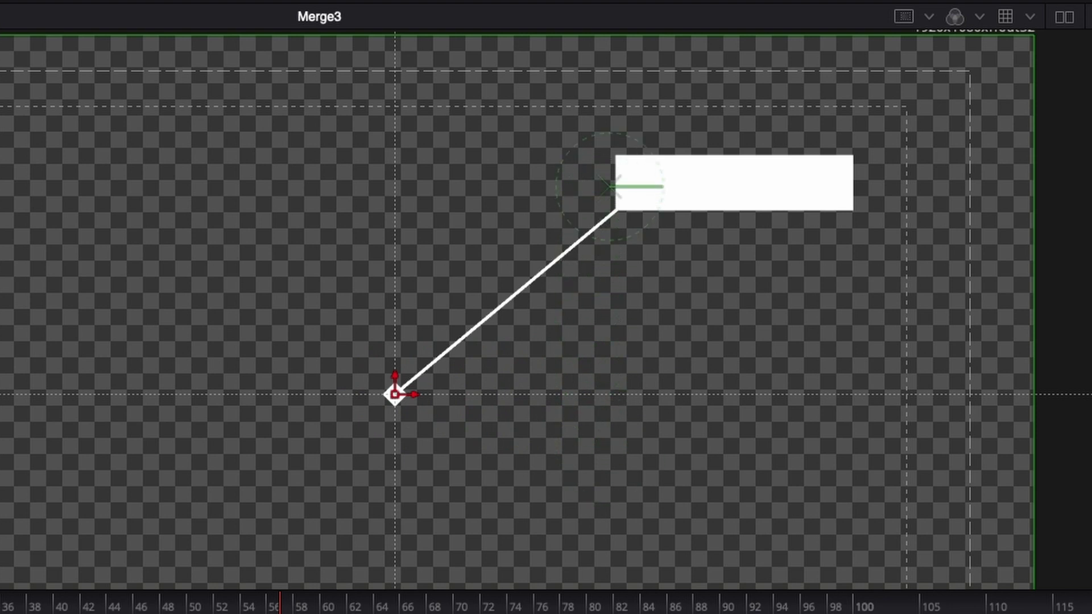
scroll(623, 290, "up", 5)
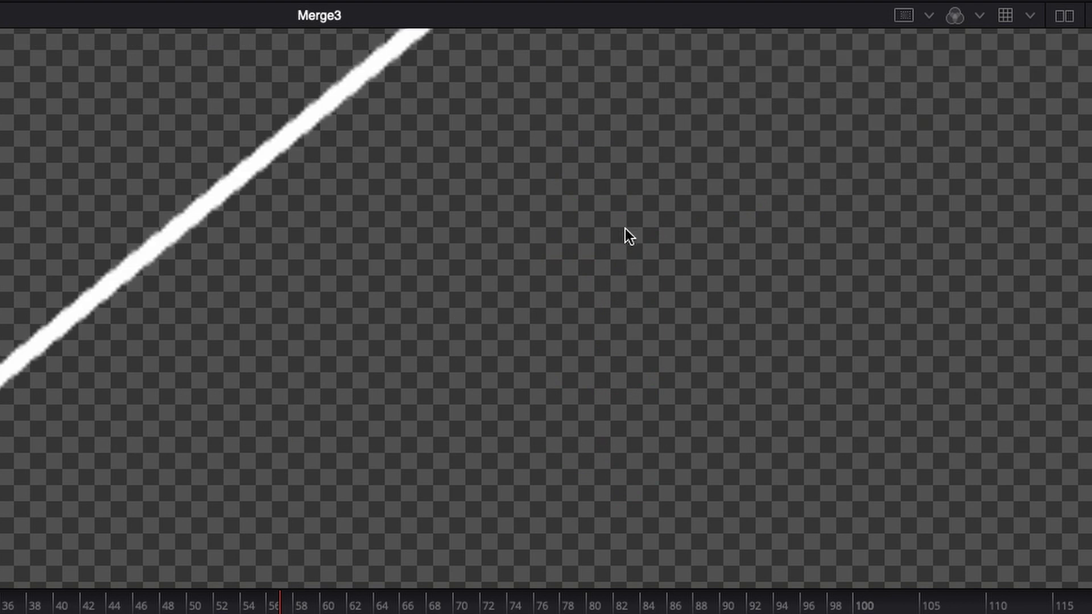
scroll(664, 335, "up", 2)
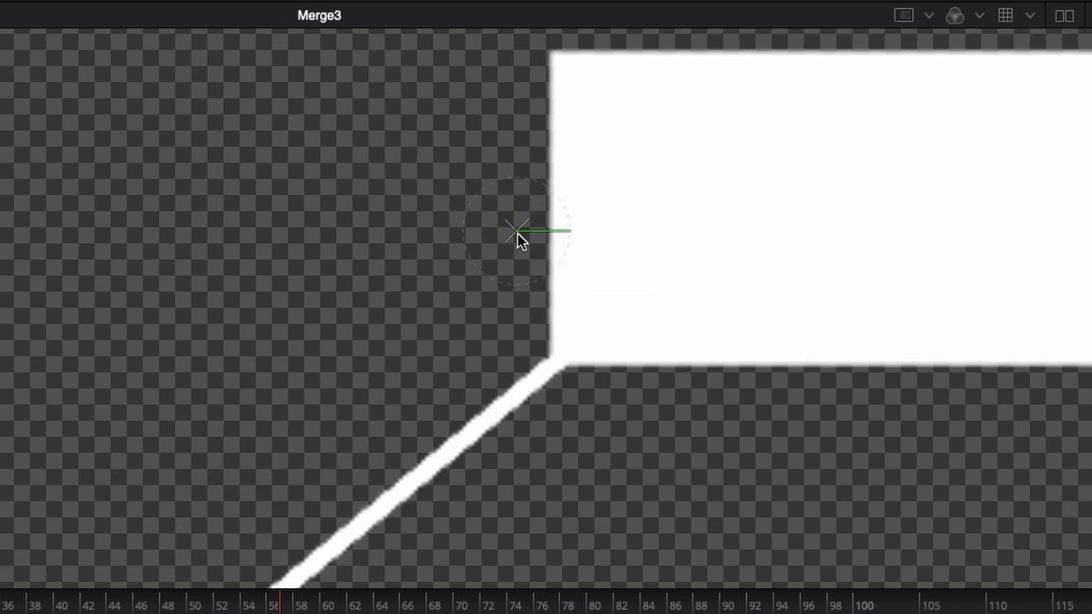
left_click_drag(517, 234, 550, 227)
scroll(609, 321, "down", 2)
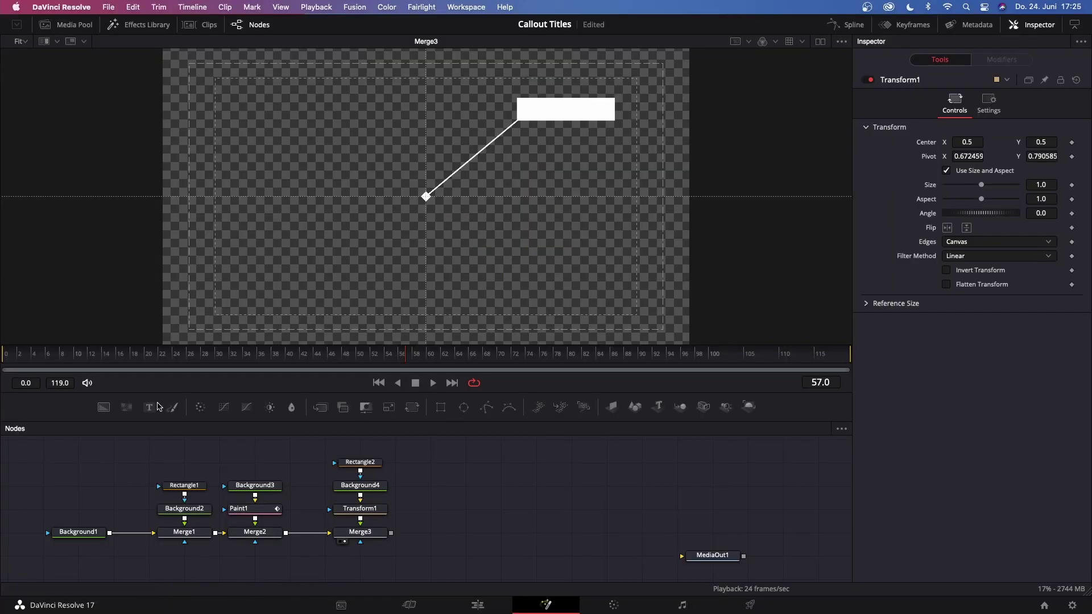
Add a Text+ node reading TEXT in Montserrat Regular, merged over Merge3.
left_click_drag(422, 425, 392, 536)
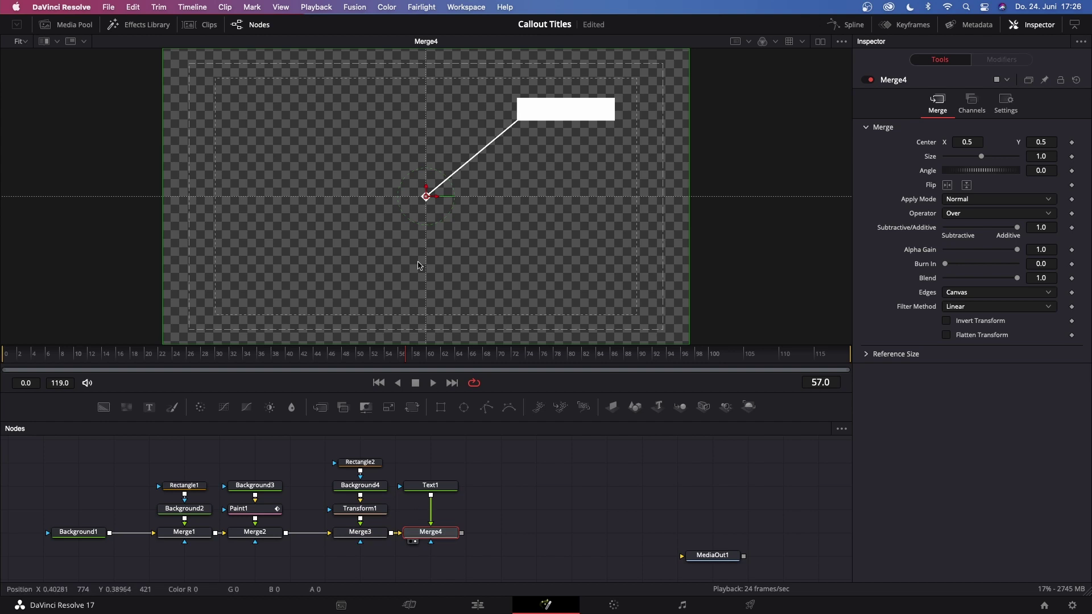
left_click(431, 486)
left_click(929, 216)
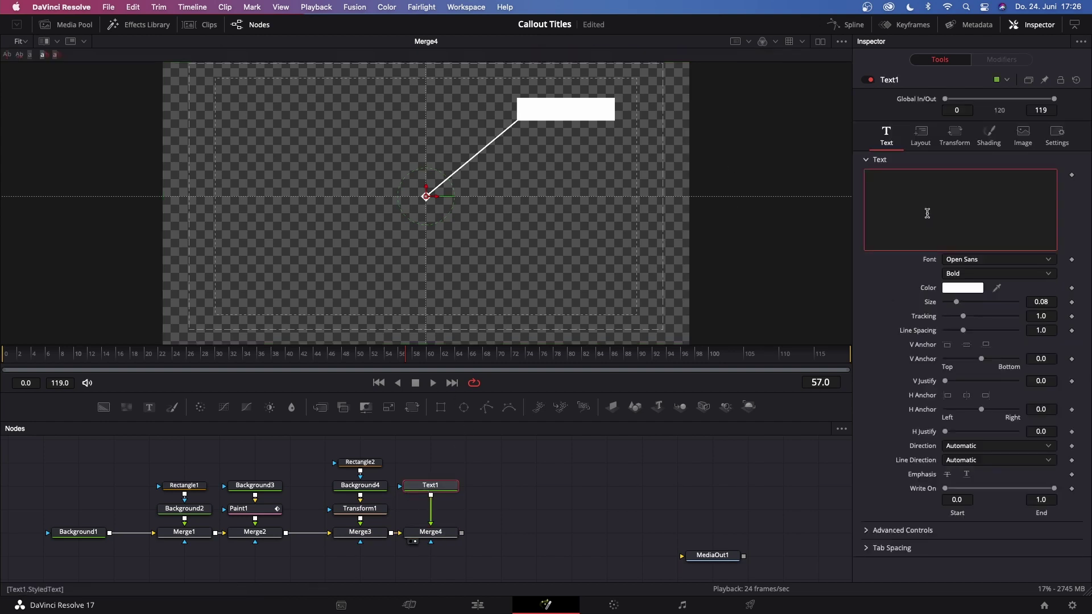
type("TEXT")
left_click(974, 260)
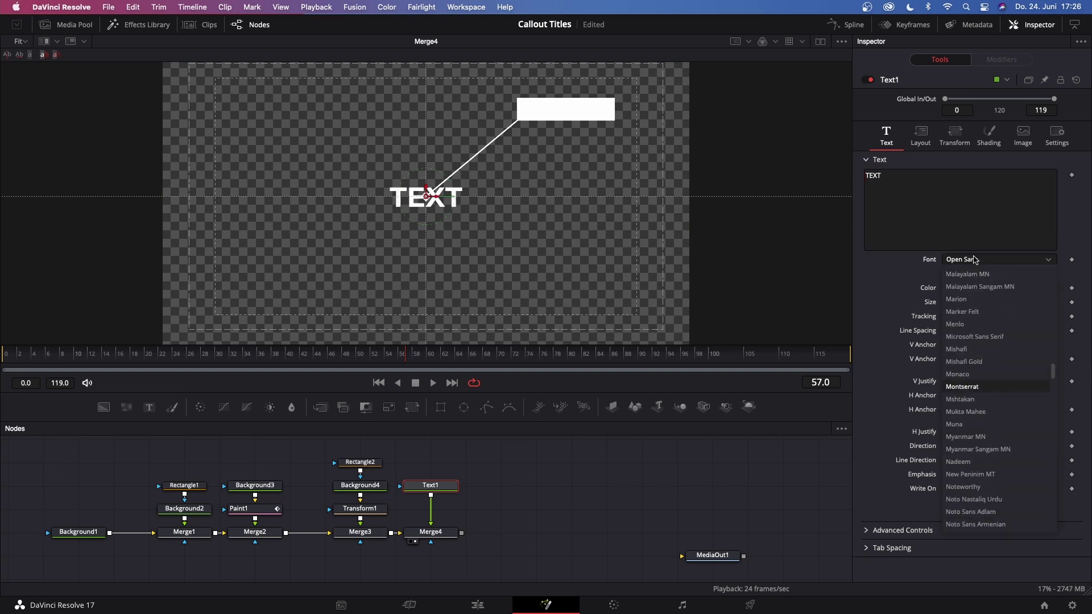
scroll(978, 341, "up", 5)
left_click(977, 346)
left_click(970, 274)
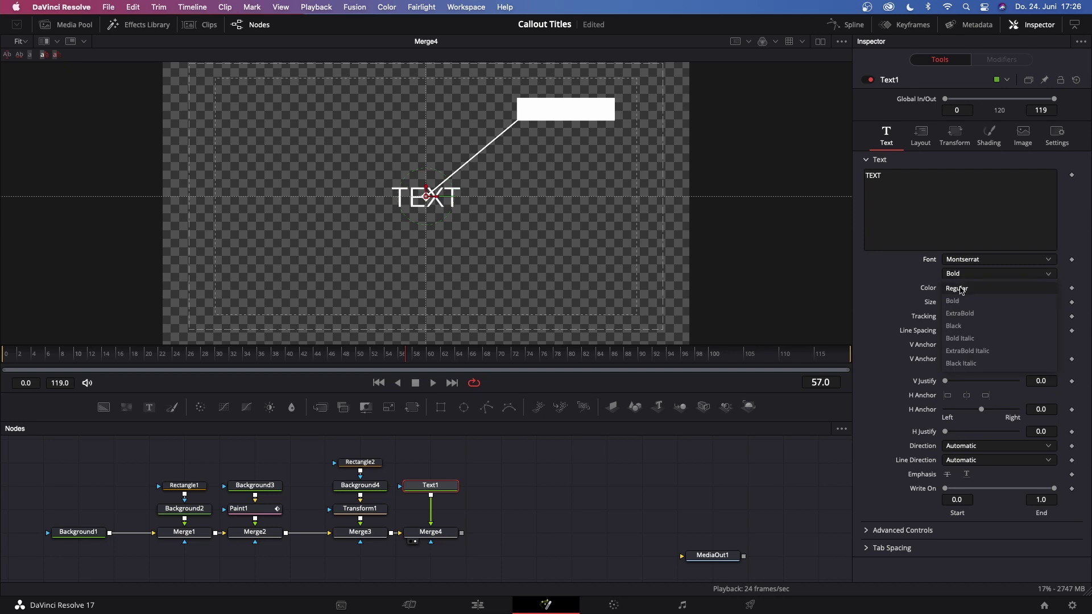
left_click(962, 348)
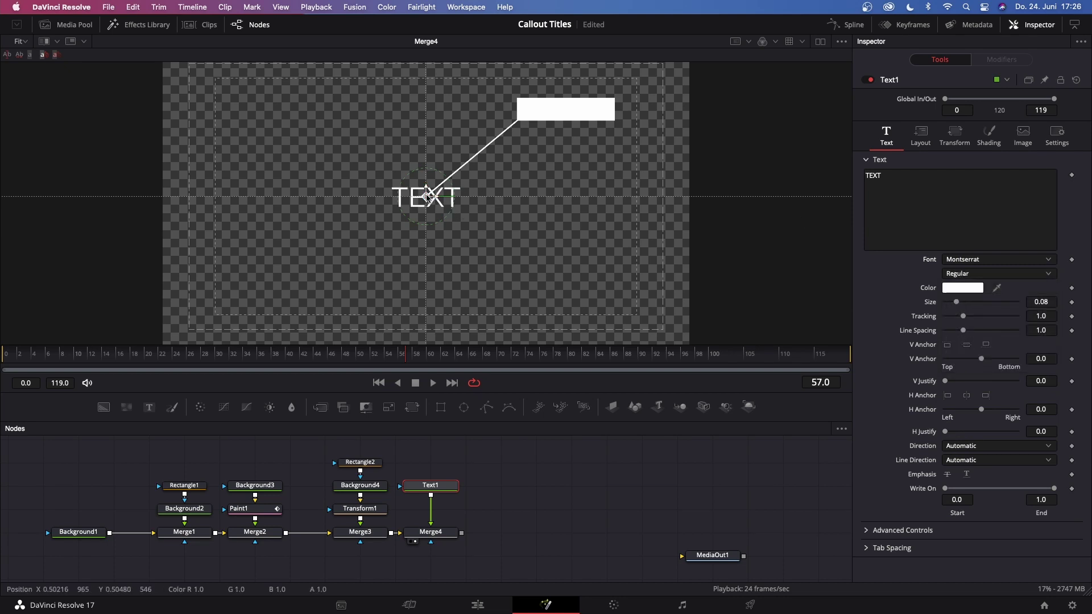
Make the text black and move it into the white label box.
left_click_drag(426, 197, 562, 143)
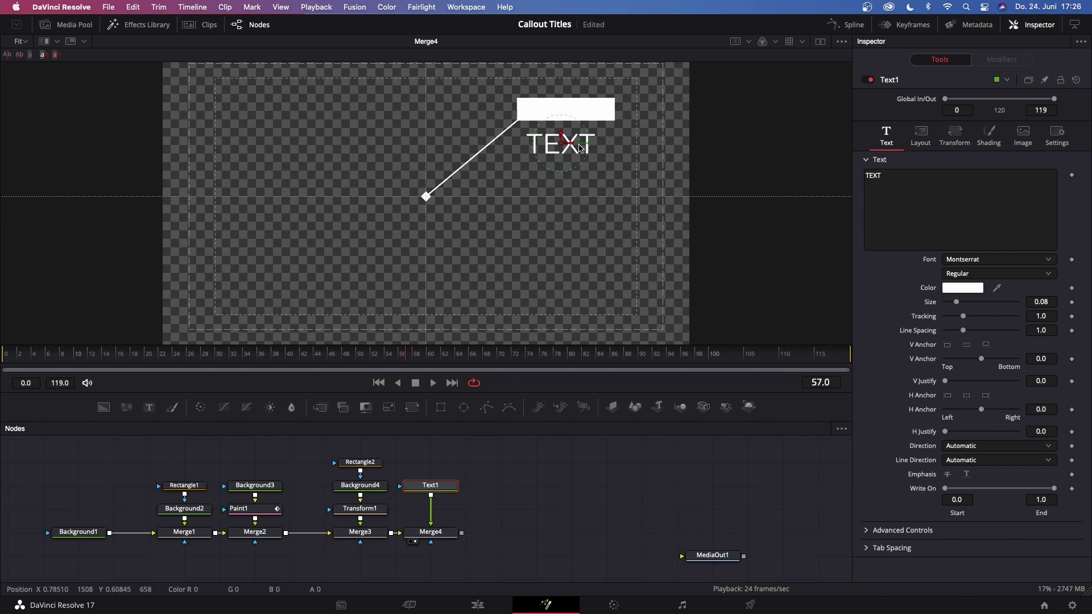
left_click(956, 291)
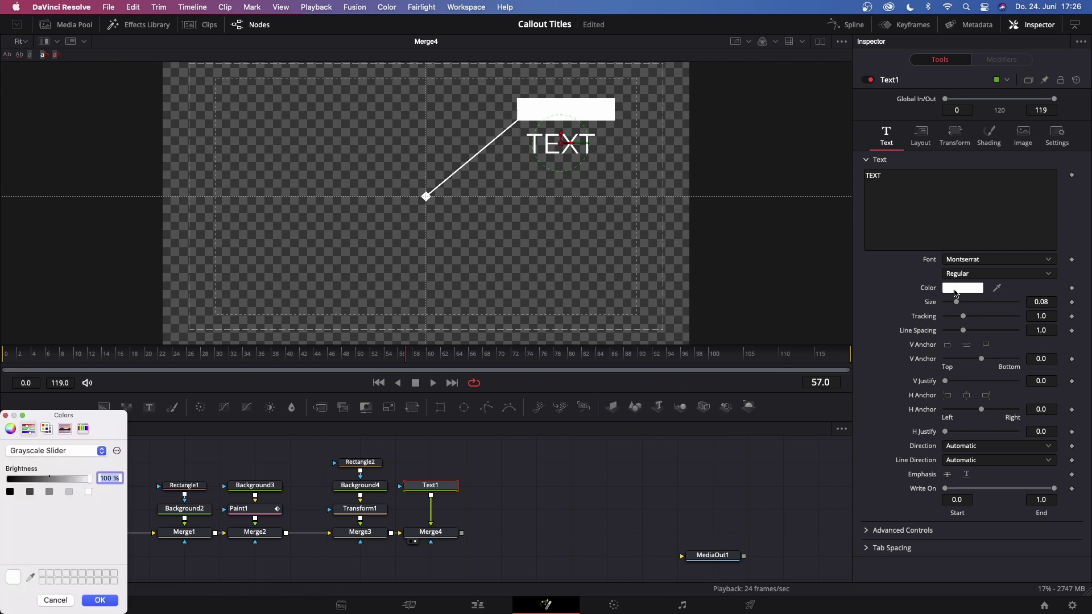
left_click(10, 492)
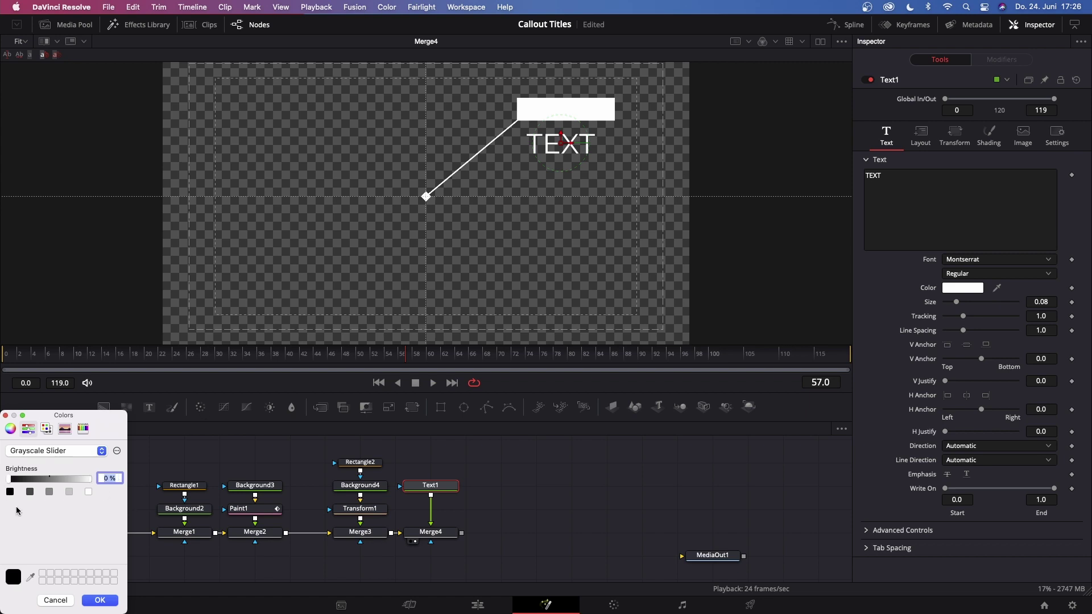
left_click(99, 603)
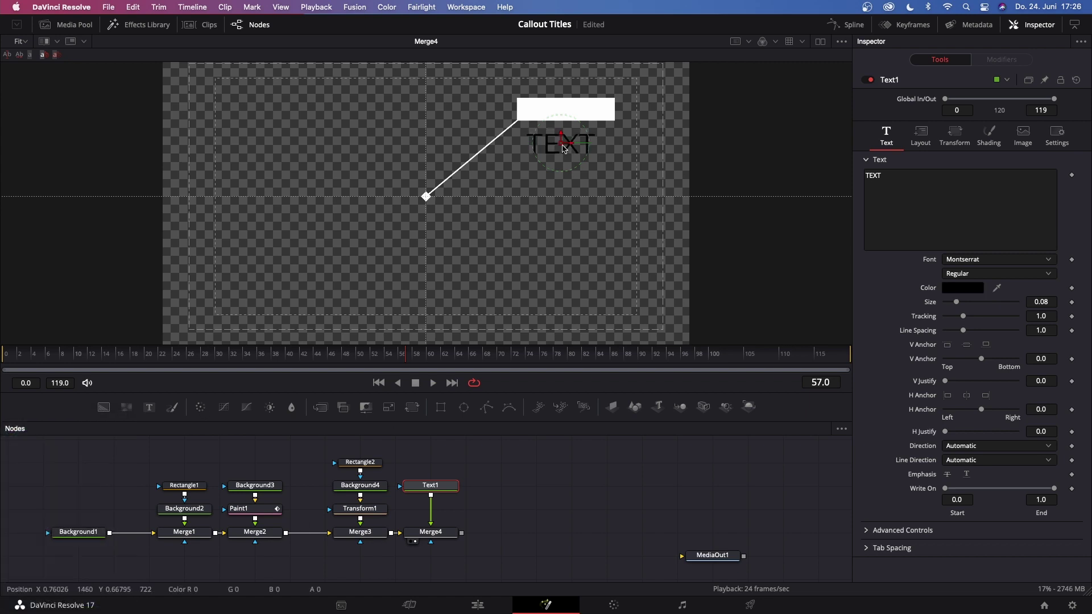
left_click_drag(565, 150, 569, 112)
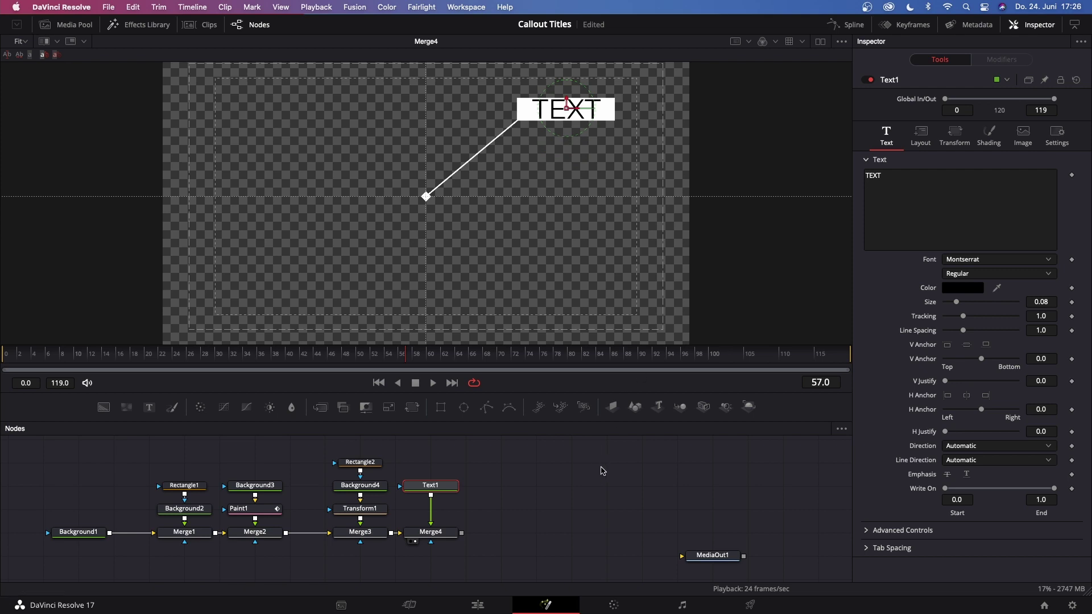
Mask Text1 with Rectangle3 fitted to the white box and connect Merge4 to MediaOut1.
left_click(442, 409)
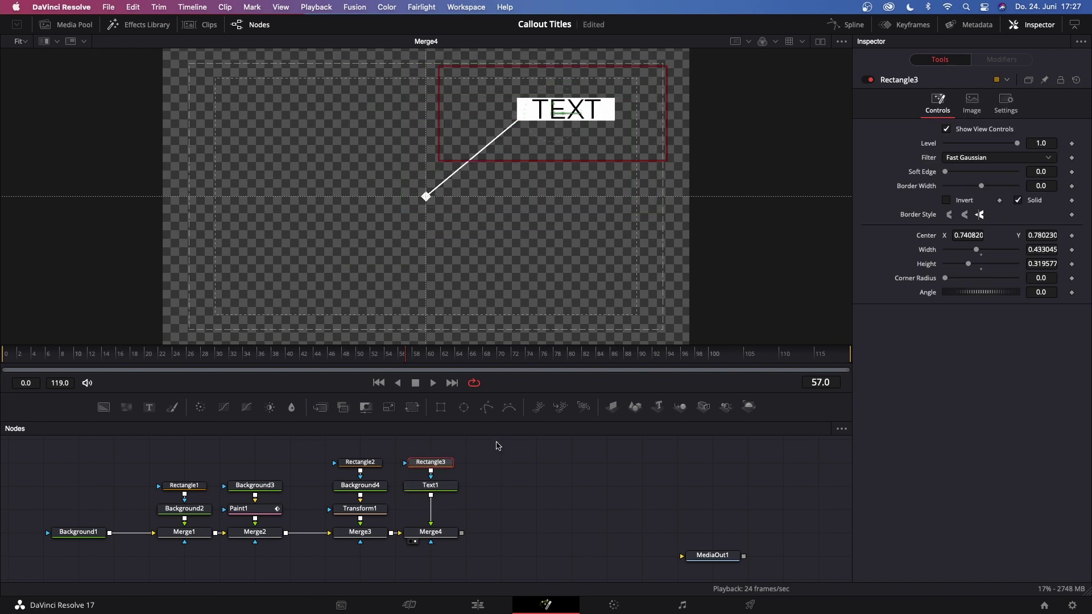
left_click_drag(666, 66, 626, 86)
left_click_drag(556, 114, 567, 112)
key("super+z")
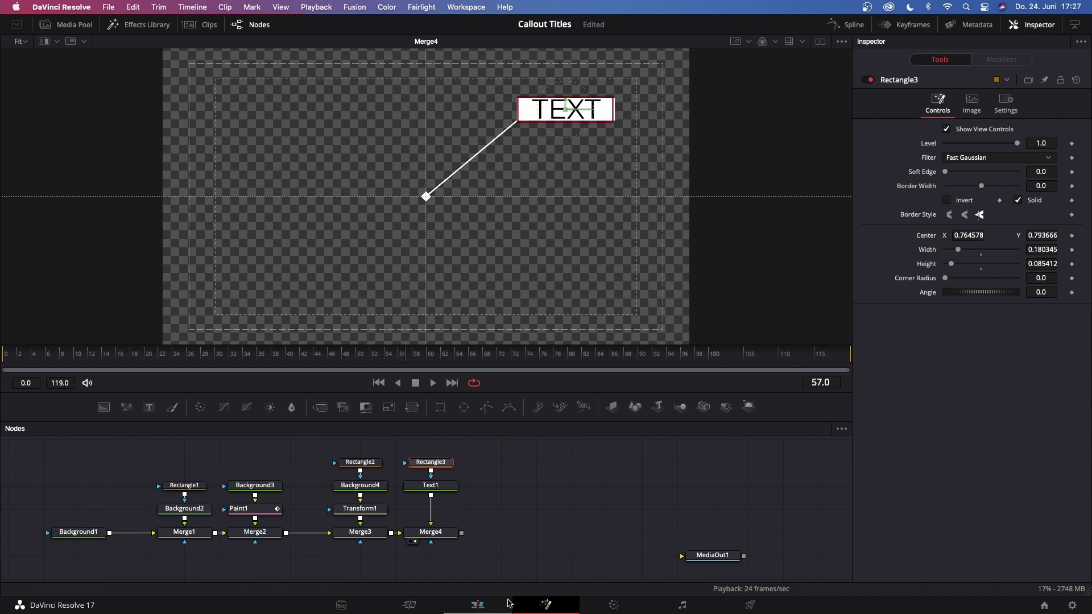
left_click_drag(461, 533, 684, 557)
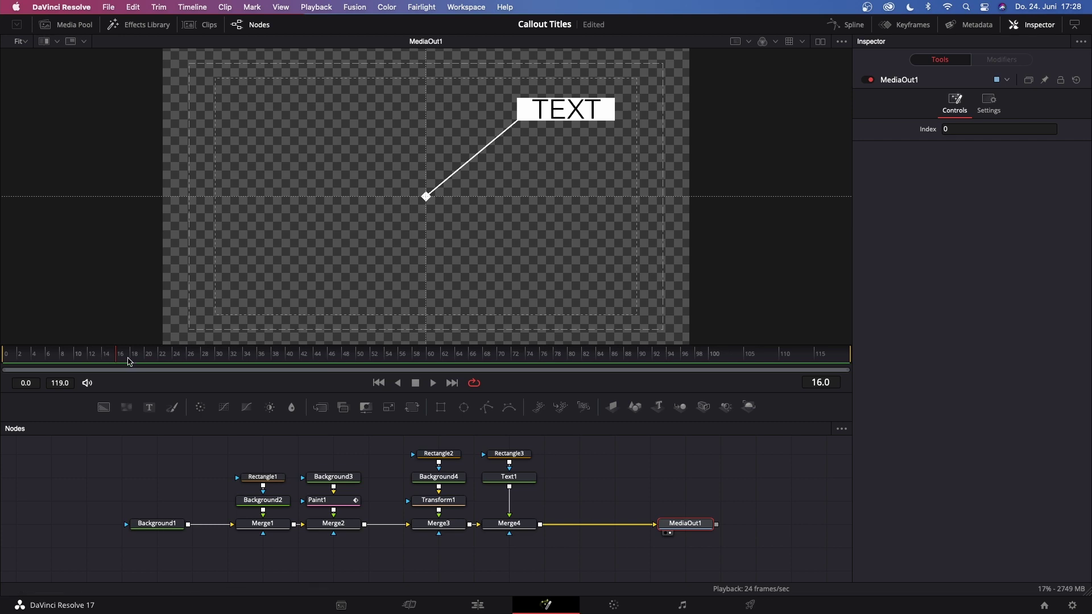
Select Rectangle1 and keyframe its Angle, Width and Height at frame 14.
left_click(261, 479)
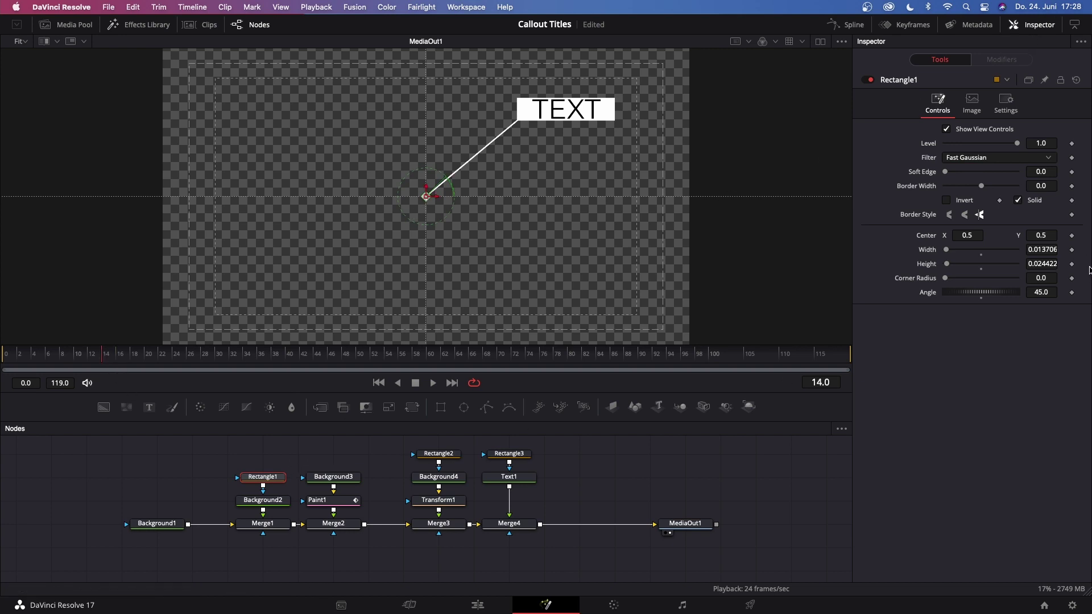
left_click(1072, 293)
left_click(1072, 250)
At frame 0, set the diamond's Angle to -787.2 and Width/Height to 0, then play it back.
left_click_drag(104, 358, 34, 357)
left_click_drag(982, 292, 834, 296)
left_click_drag(946, 250, 928, 264)
key("space")
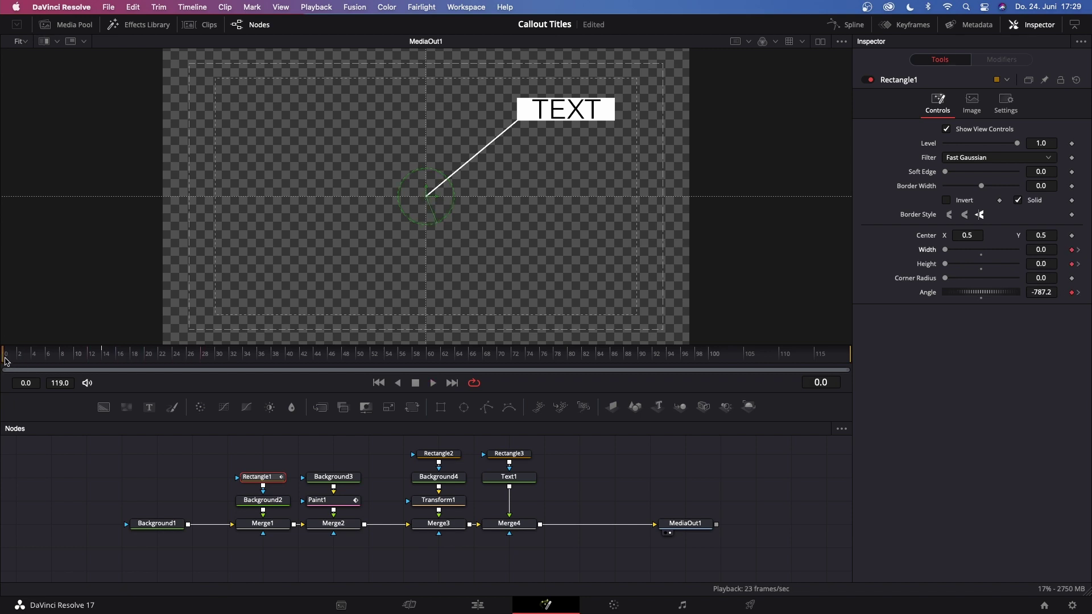
key("space")
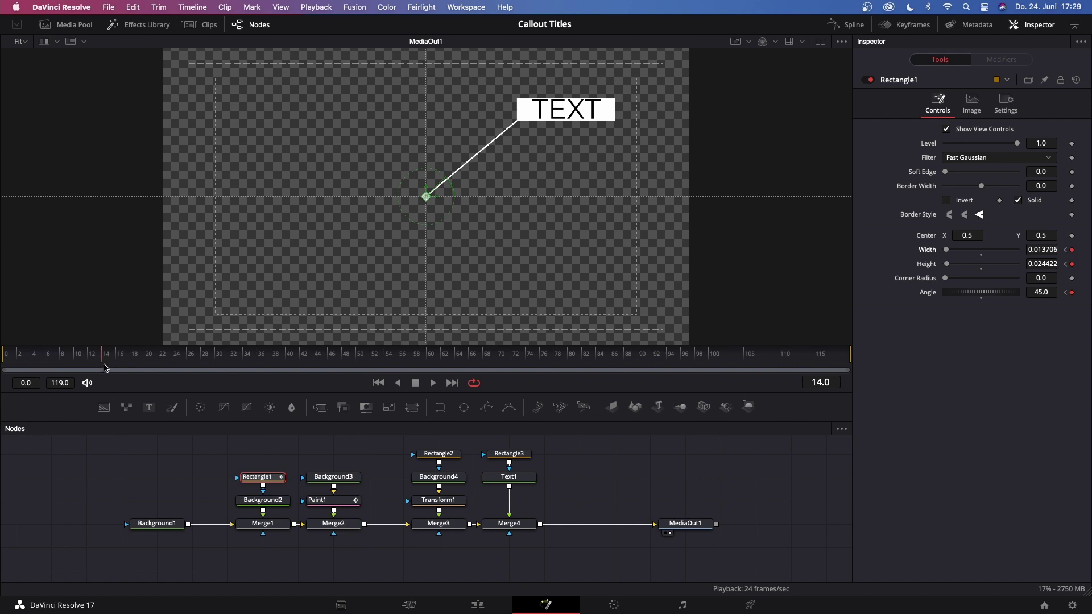
Keyframe Paint1's Write On End from 0.0 at frame 14 to 1.0 at frame 28, then scrub to check.
left_click(334, 504)
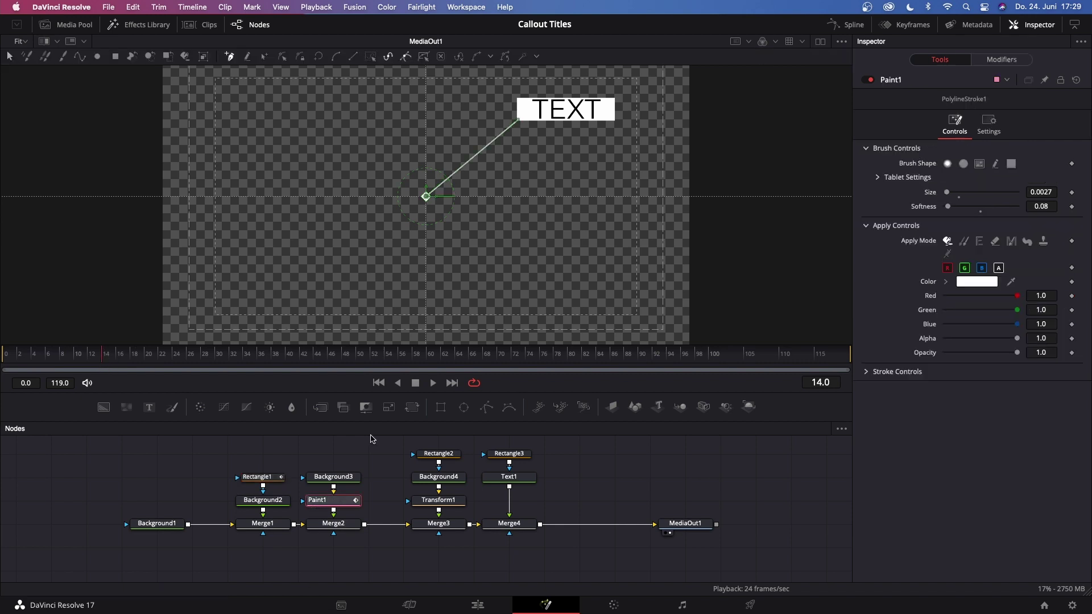
left_click(869, 373)
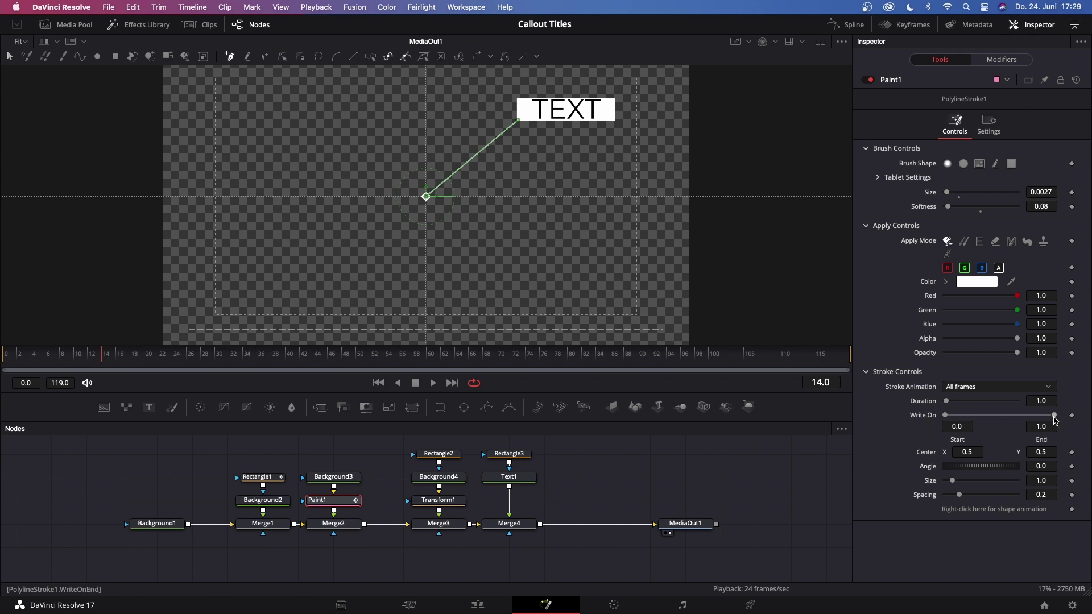
left_click_drag(1055, 415, 933, 418)
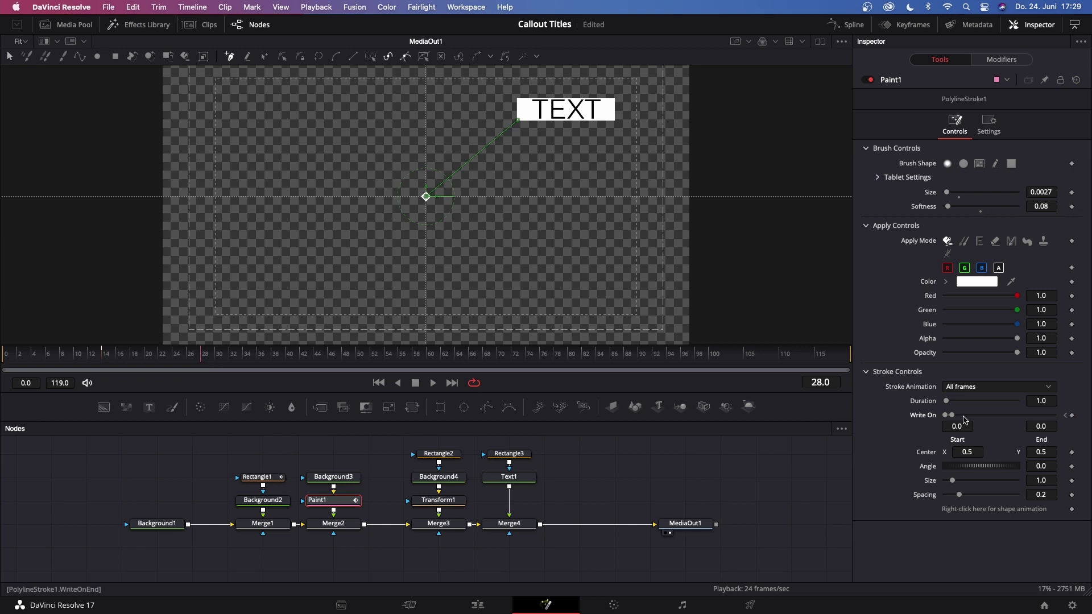
left_click_drag(955, 419, 1088, 423)
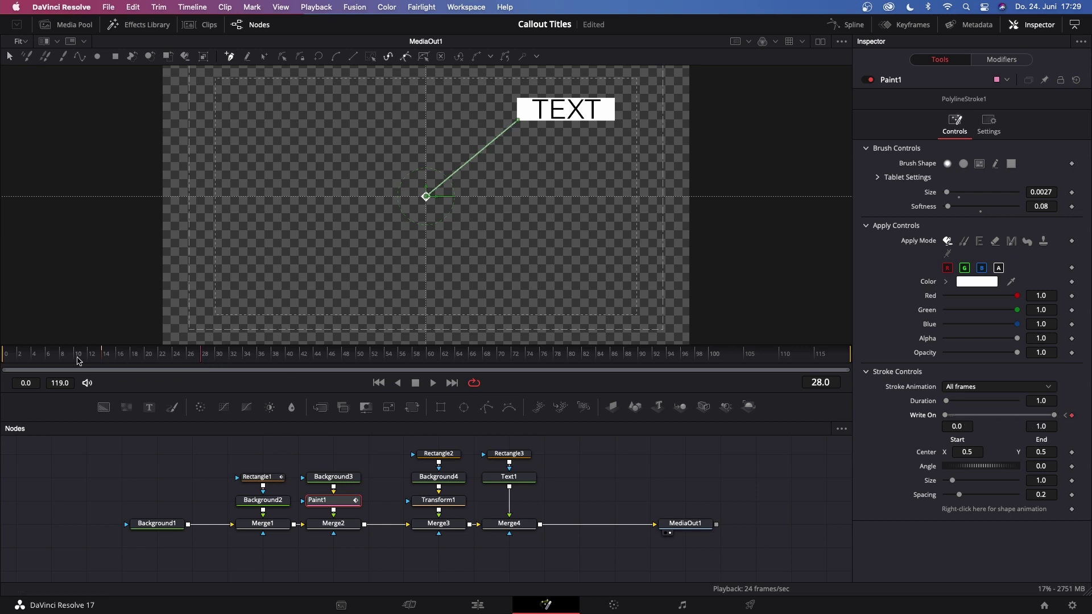
left_click_drag(10, 359, 310, 358)
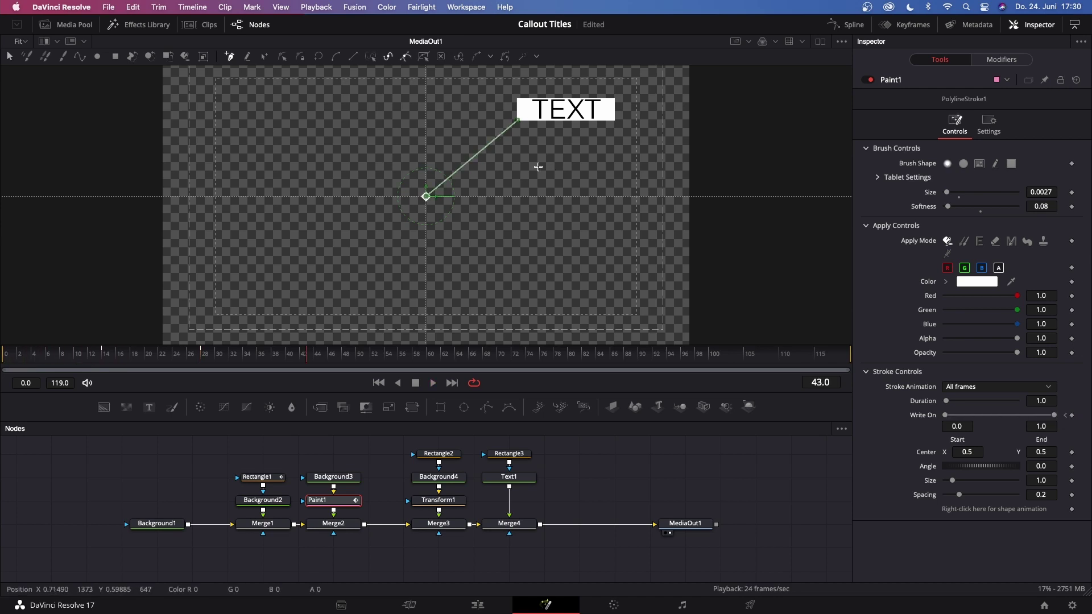
key("bracketleft")
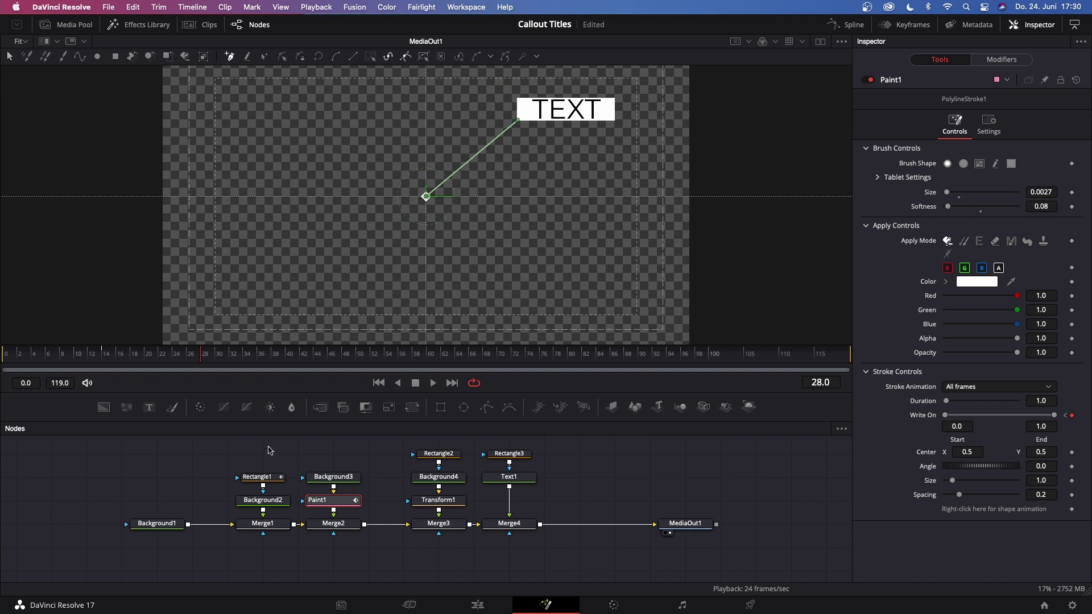
On Transform1, uncheck Use Size and Aspect and keyframe X Size 0.0 at frame 28, rising to 1.0 at frame 38.
left_click(440, 503)
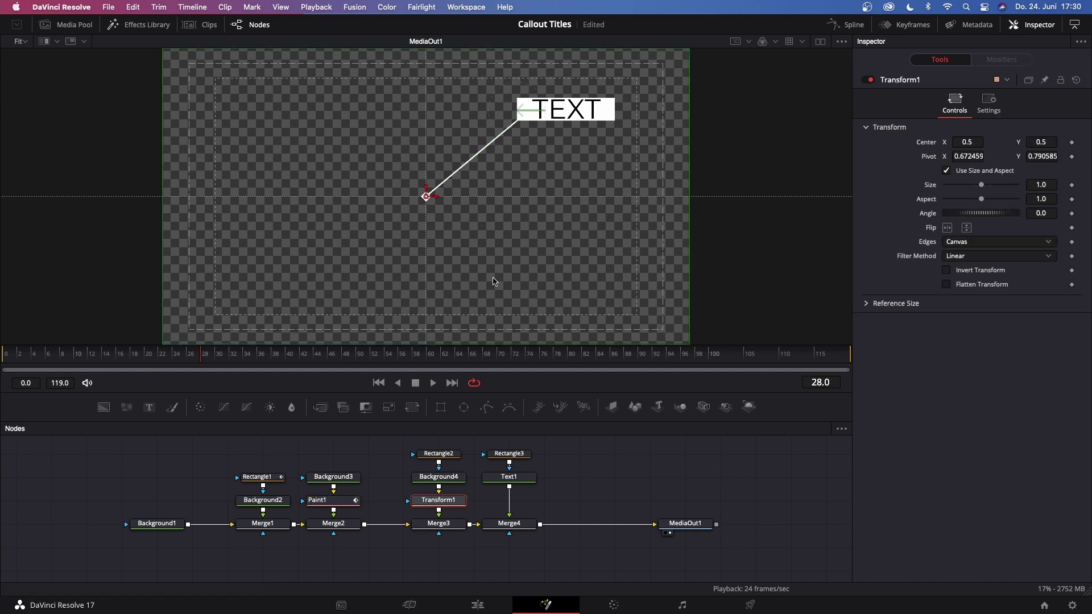
left_click(947, 171)
left_click_drag(984, 189, 946, 186)
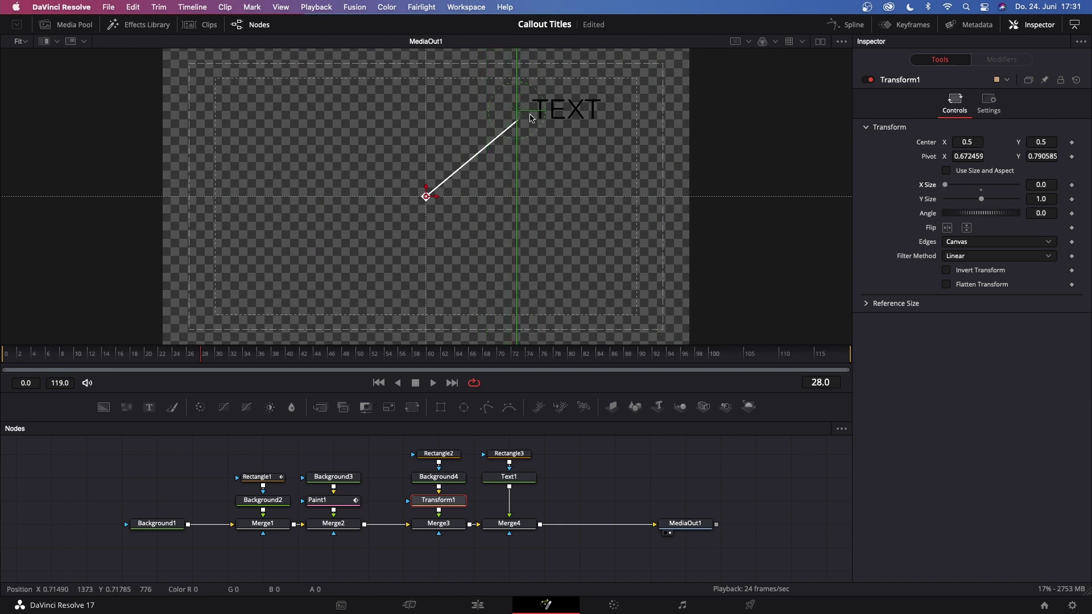
left_click(1073, 186)
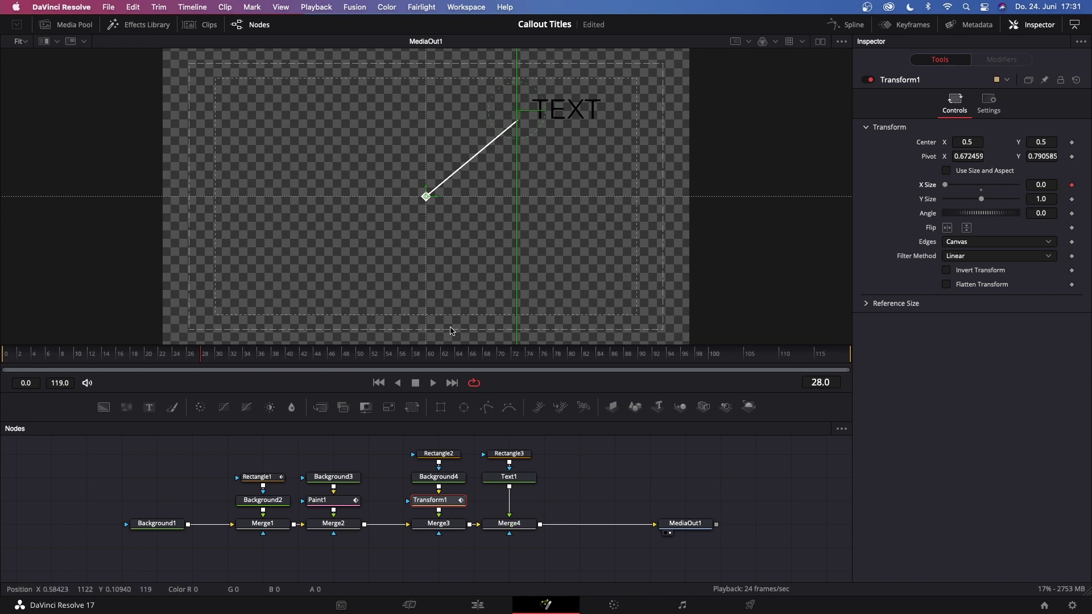
left_click(275, 359)
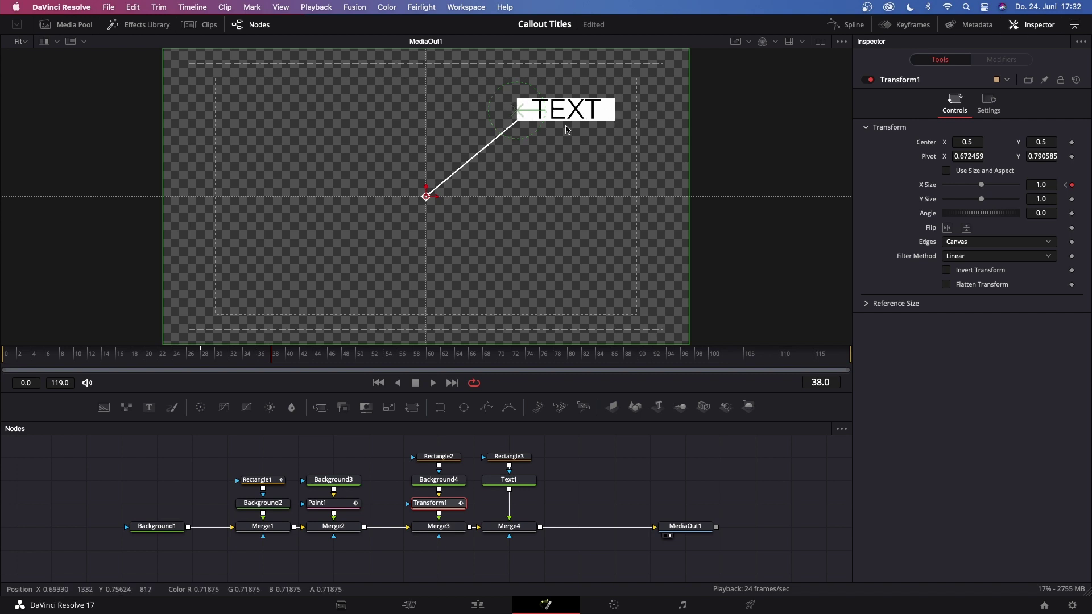
left_click(202, 354)
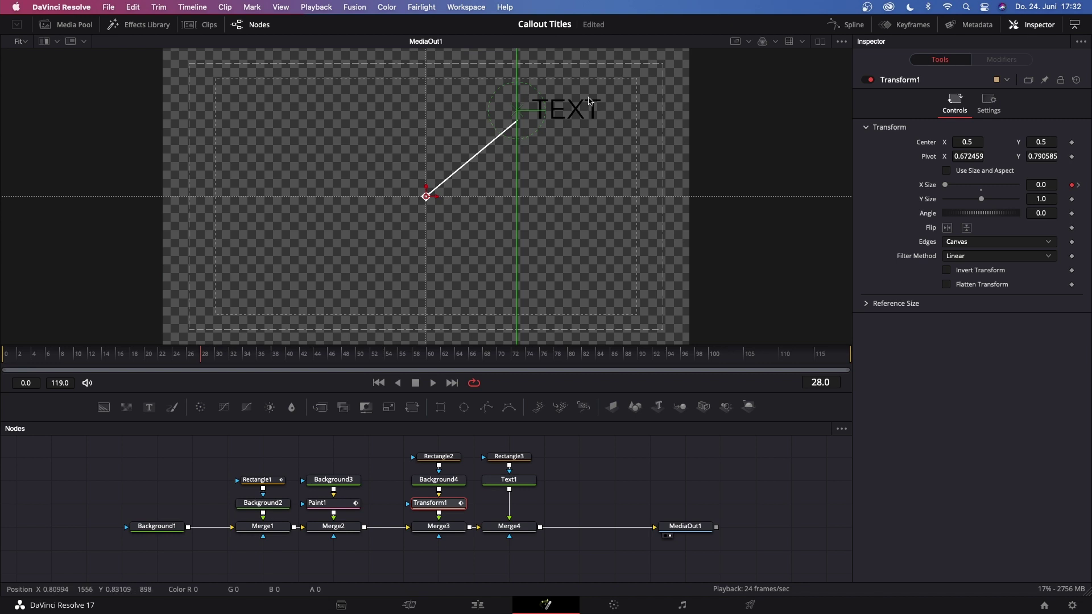
Keyframe Text1's Layout Center X at 0.599739 on frame 28 and 0.769739 on frame 38.
left_click(513, 484)
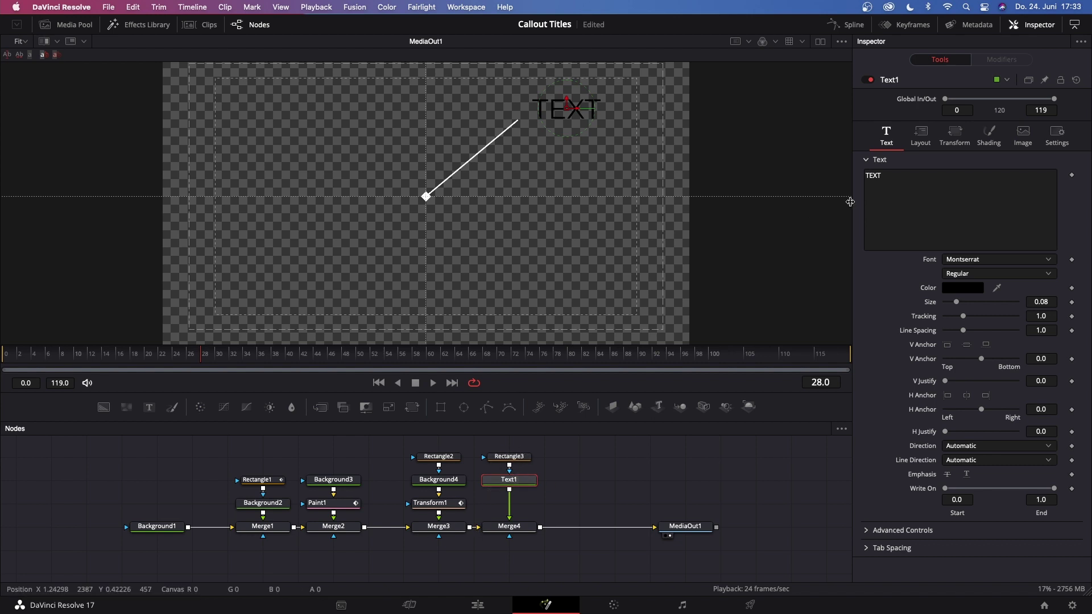
left_click(921, 135)
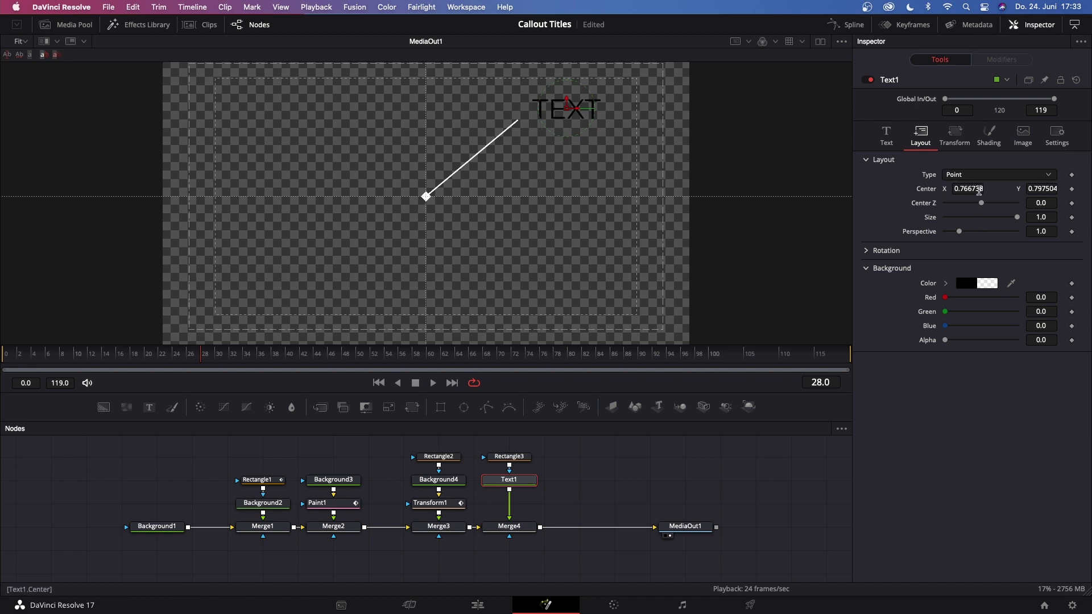
left_click_drag(979, 191, 942, 191)
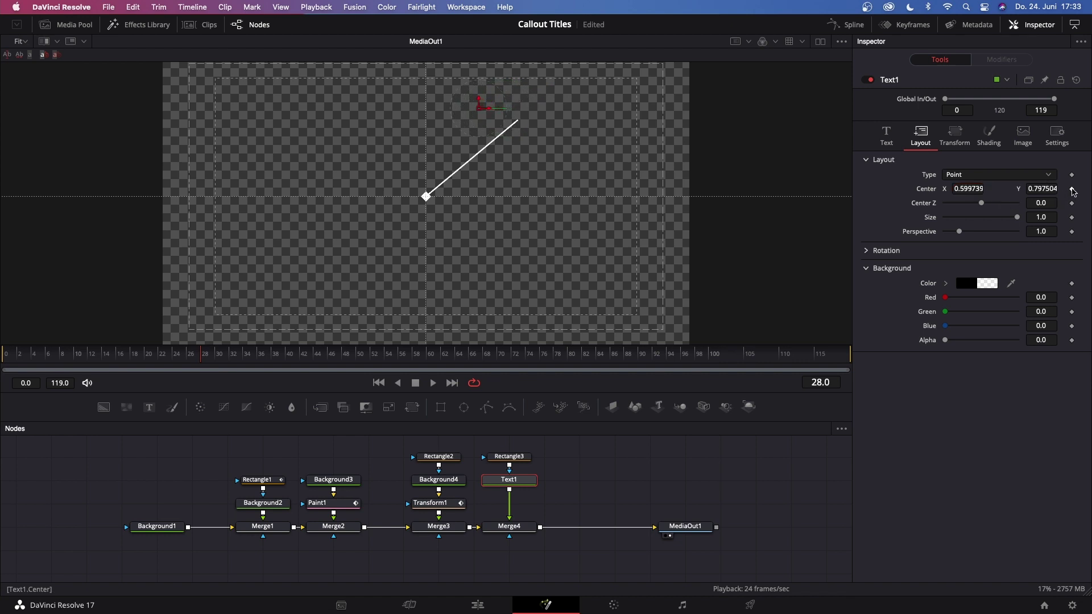
left_click(1072, 190)
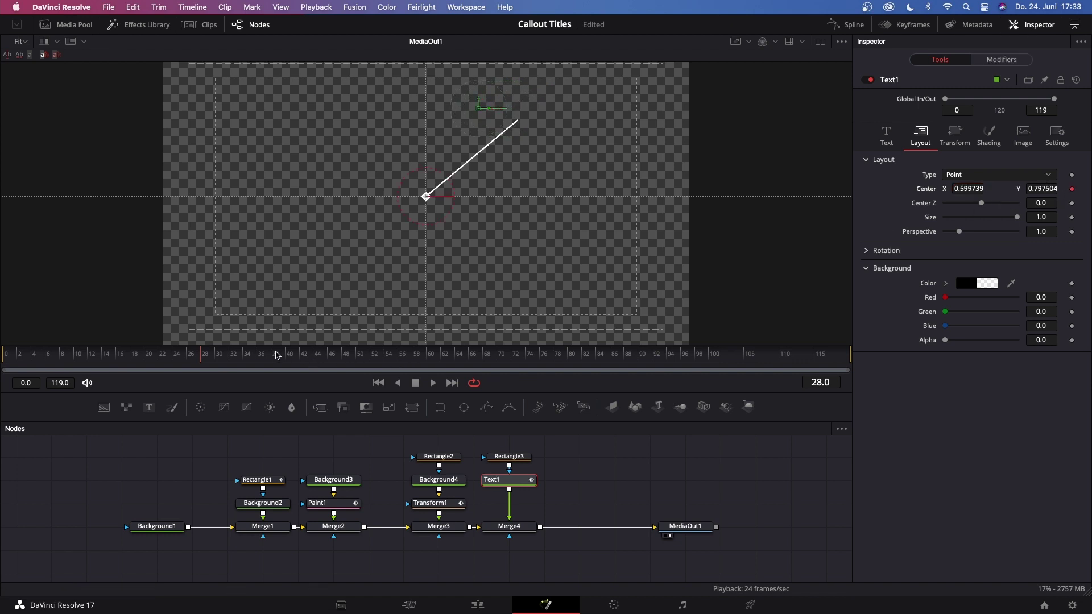
left_click(276, 357)
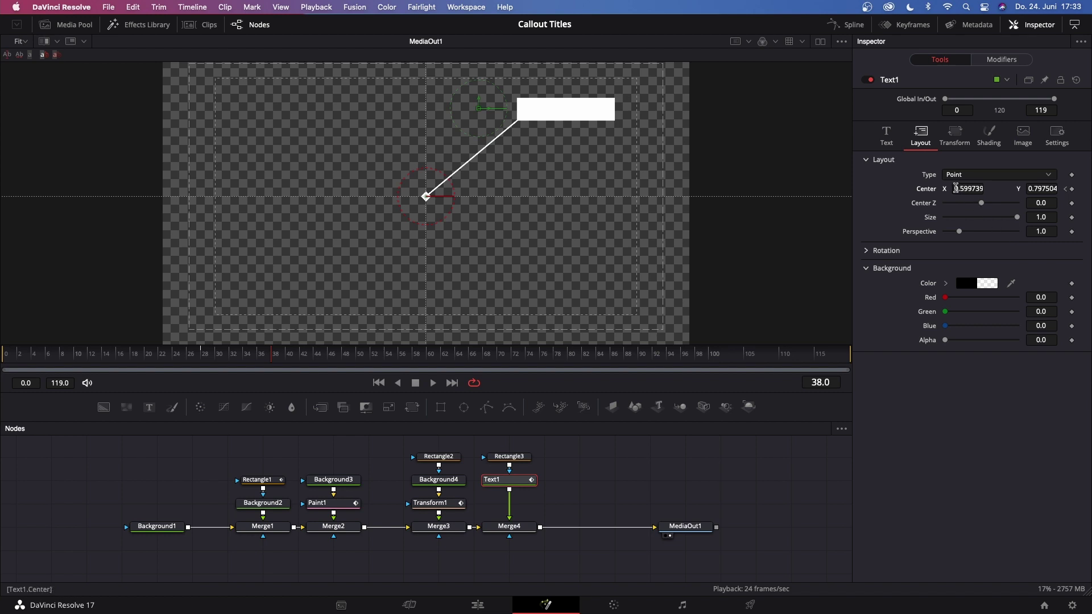
left_click_drag(957, 188, 999, 188)
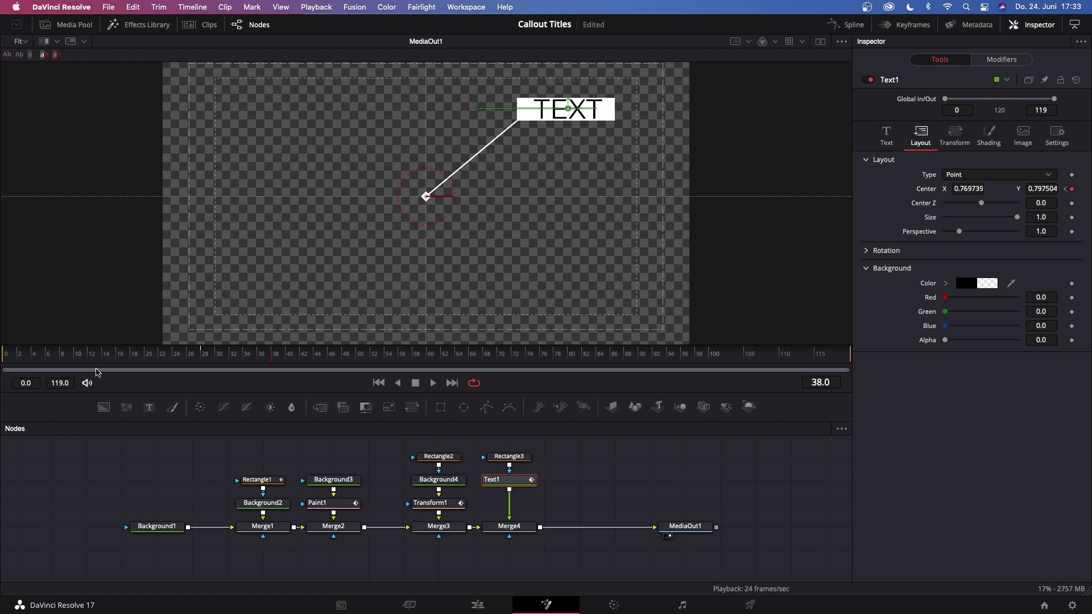
Play the callout animation from the start.
left_click(7, 357)
left_click(12, 357)
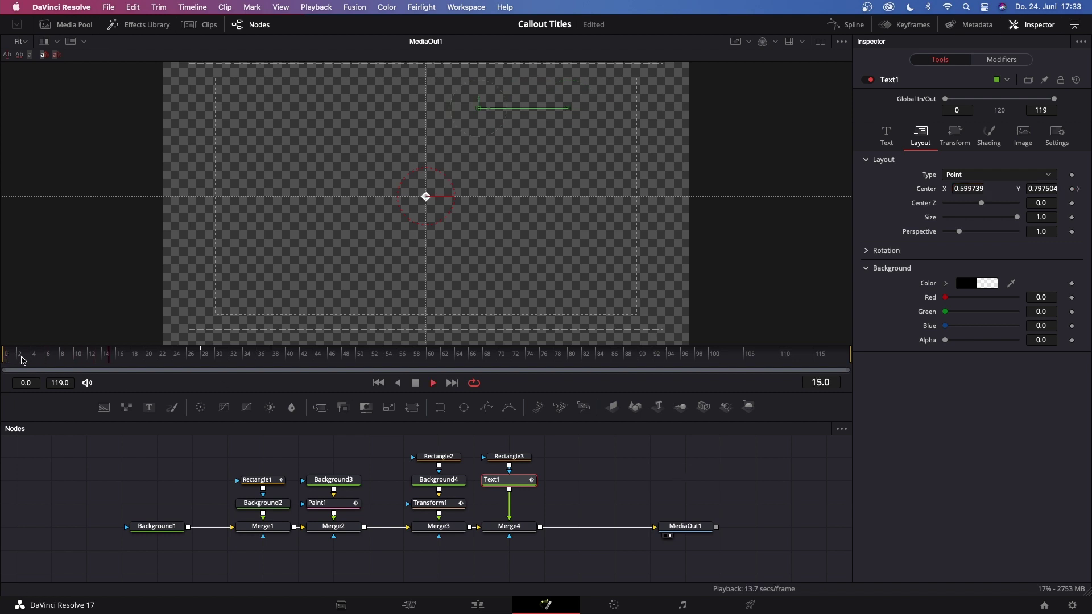
left_click(431, 384)
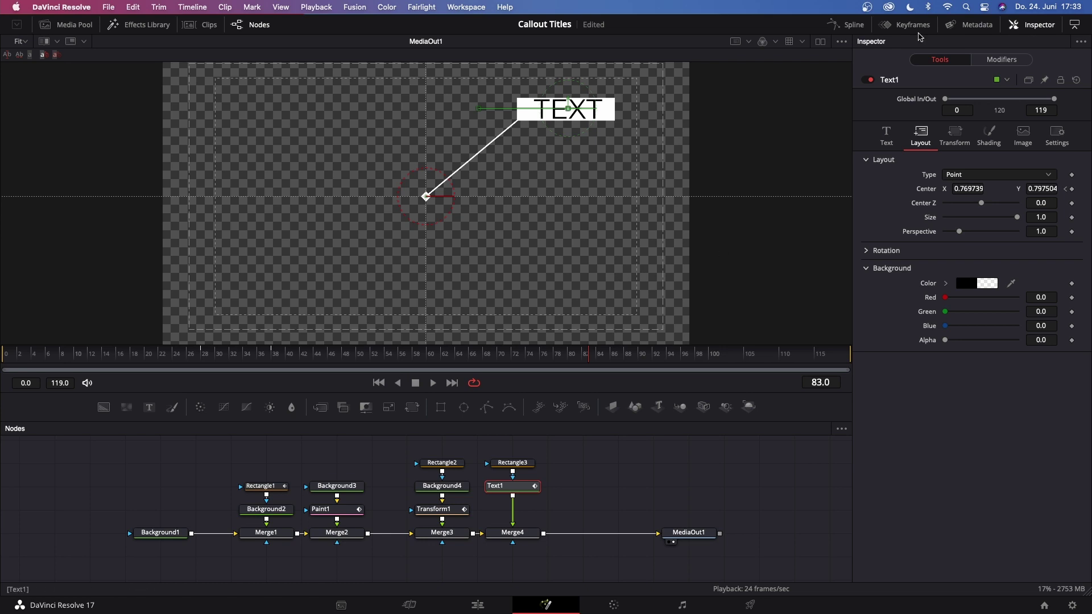
In an enlarged Spline editor, give Rectangle1's Width keyframes an Out Cubic ease.
left_click(849, 29)
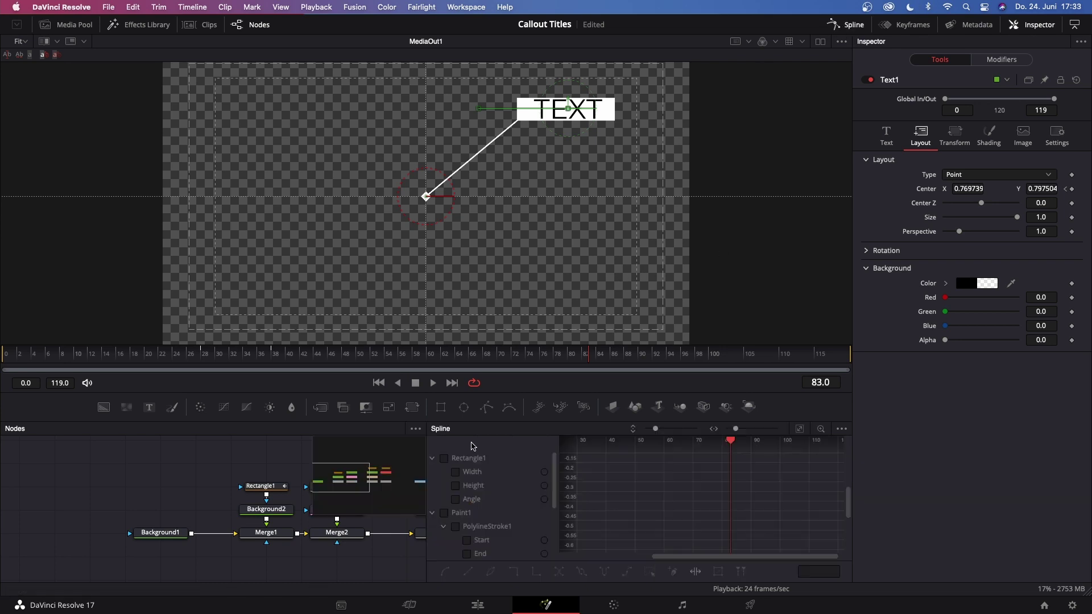
left_click_drag(523, 430, 578, 237)
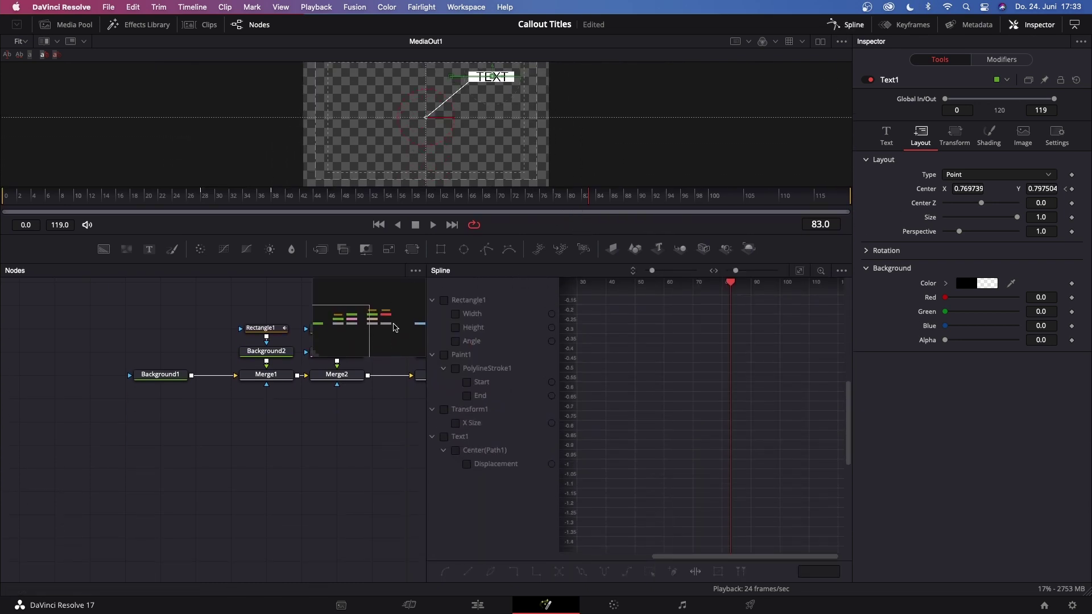
left_click(445, 301)
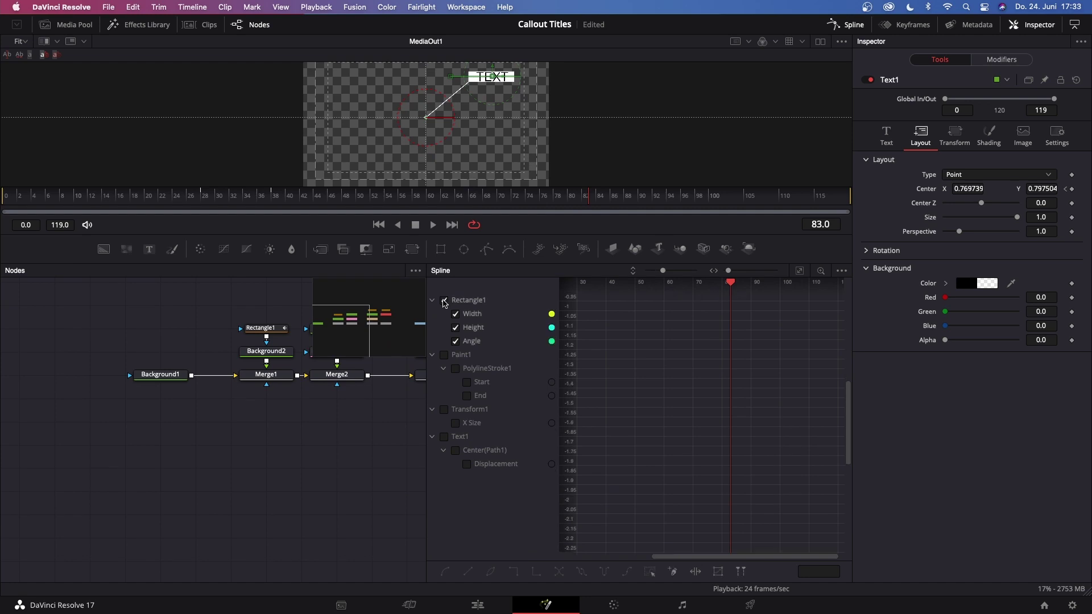
left_click(455, 329)
left_click(800, 271)
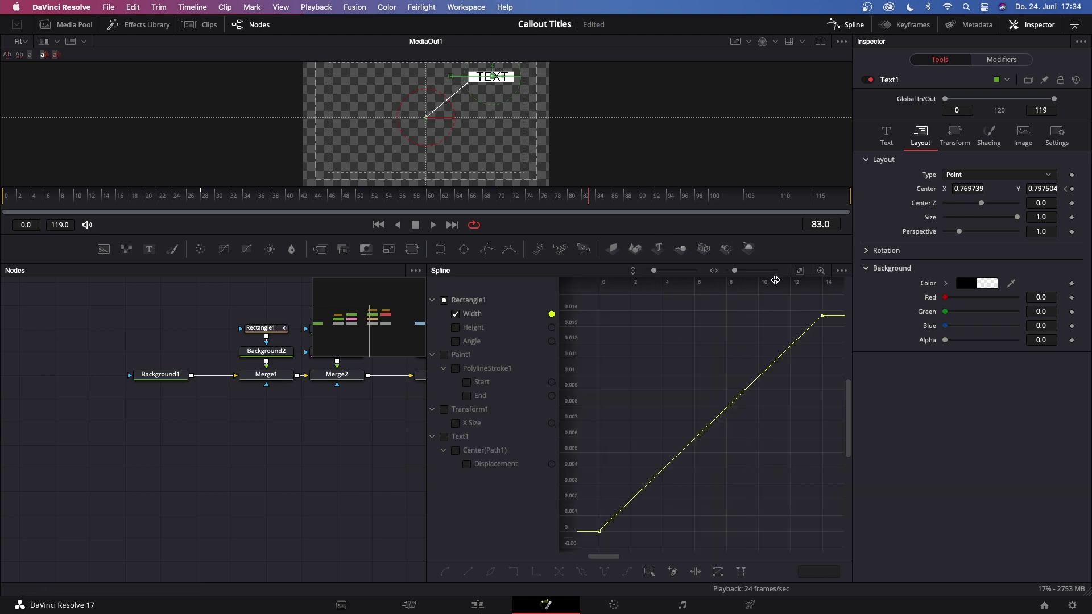
left_click_drag(830, 309, 590, 548)
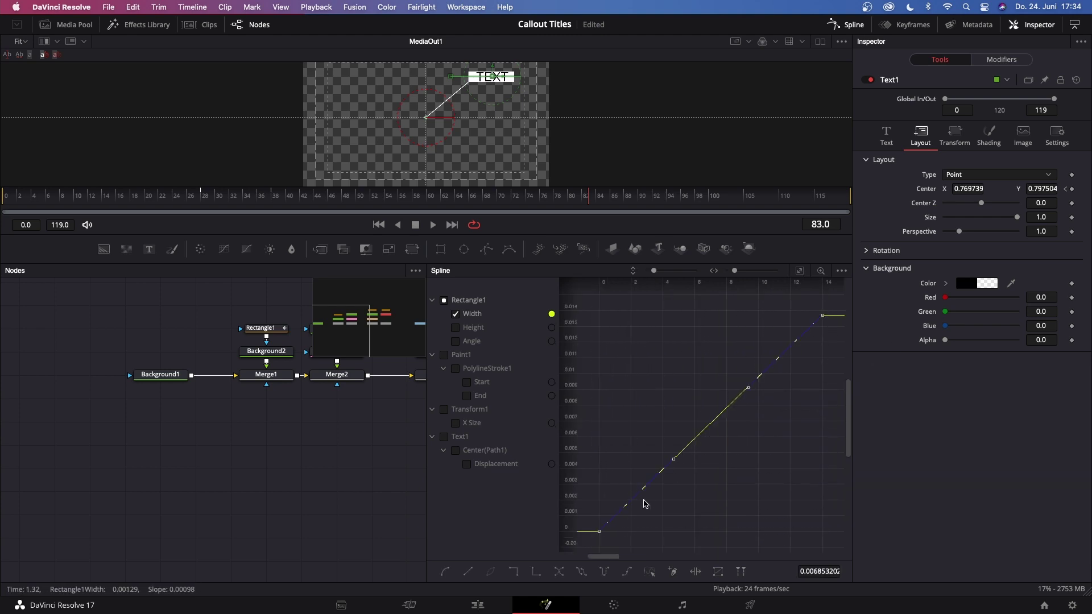
right_click(717, 423)
mouse_move(751, 263)
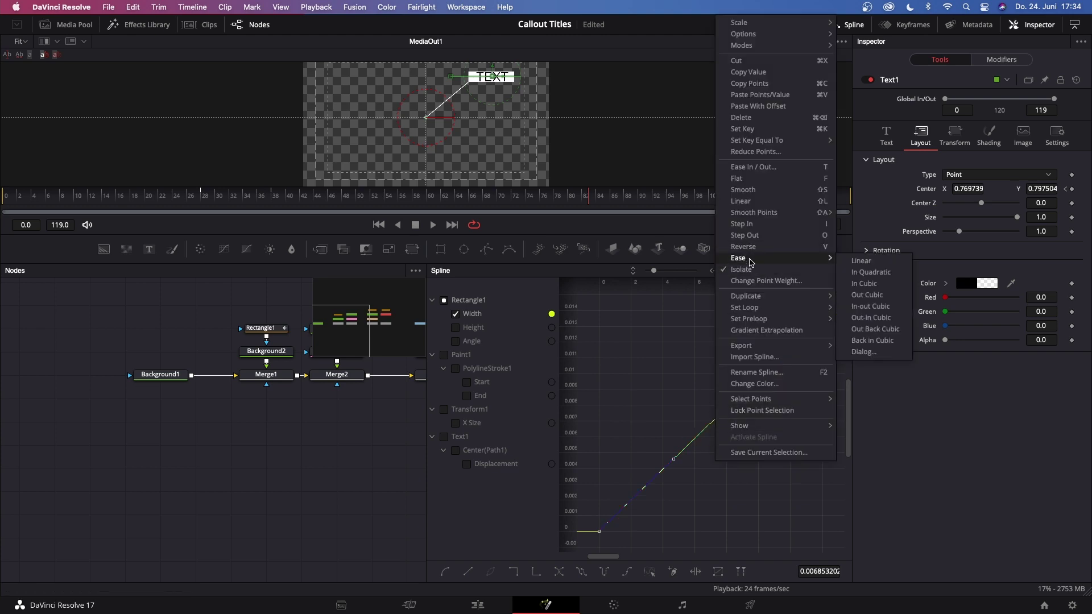
left_click(875, 295)
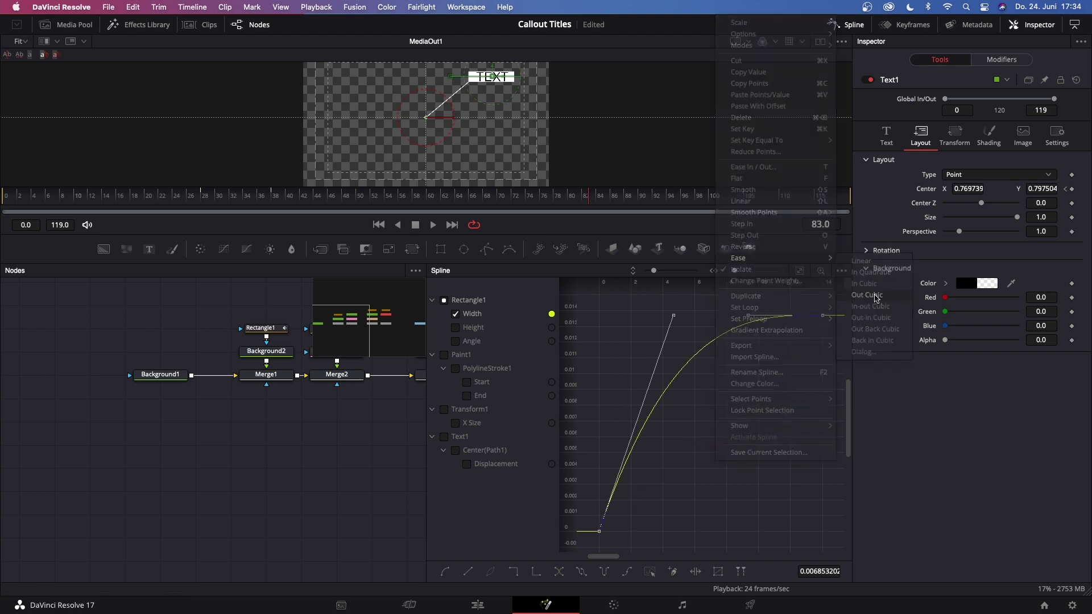
Apply the same easing to Rectangle1's Height curve and select the Angle keyframes.
left_click(473, 327)
left_click_drag(832, 302, 612, 532)
right_click(729, 410)
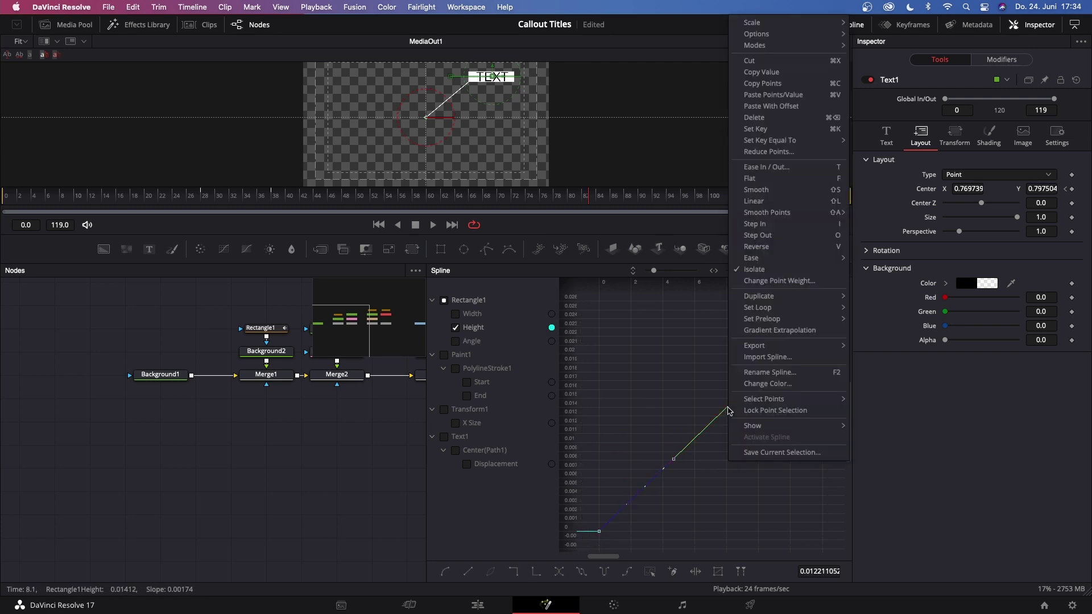
left_click(757, 247)
left_click(802, 272)
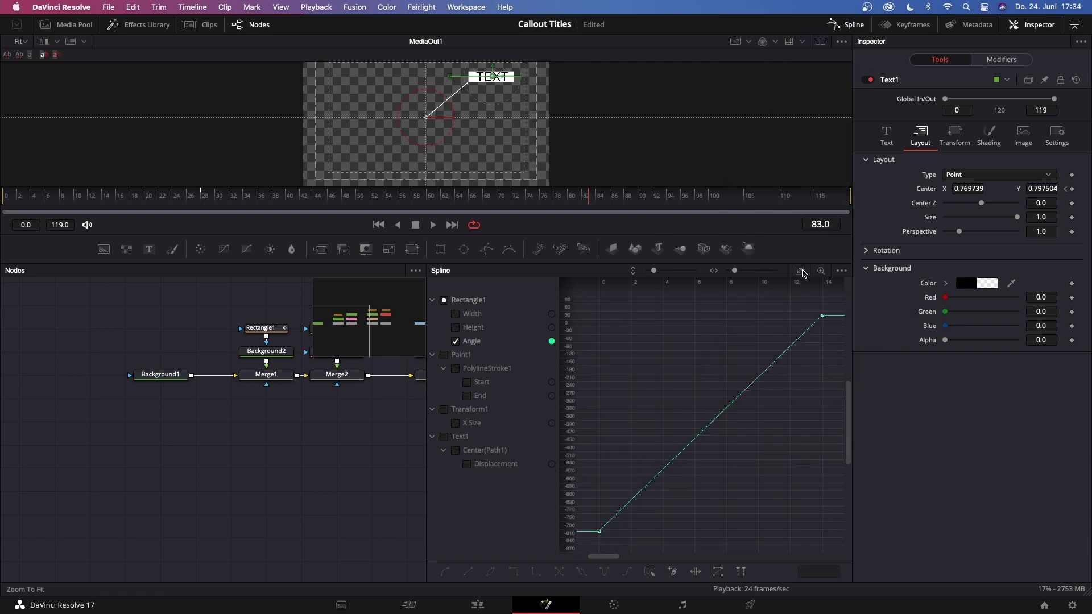
left_click_drag(831, 302, 594, 541)
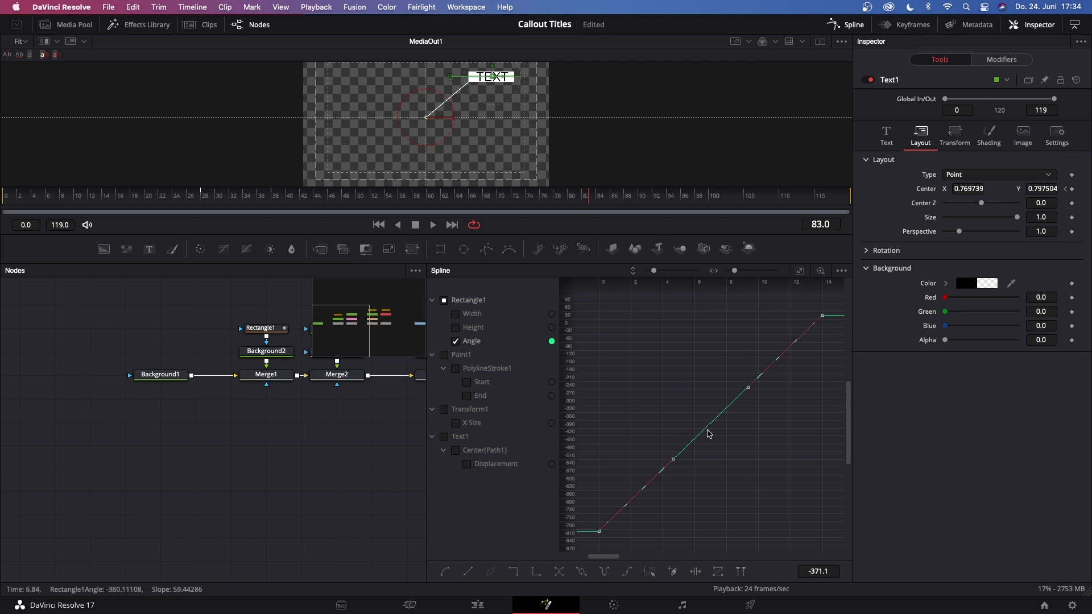
Ease Paint1's write-on End curve and paste the easing onto Transform1's X Size curve.
left_click(481, 395)
left_click_drag(695, 439, 826, 307)
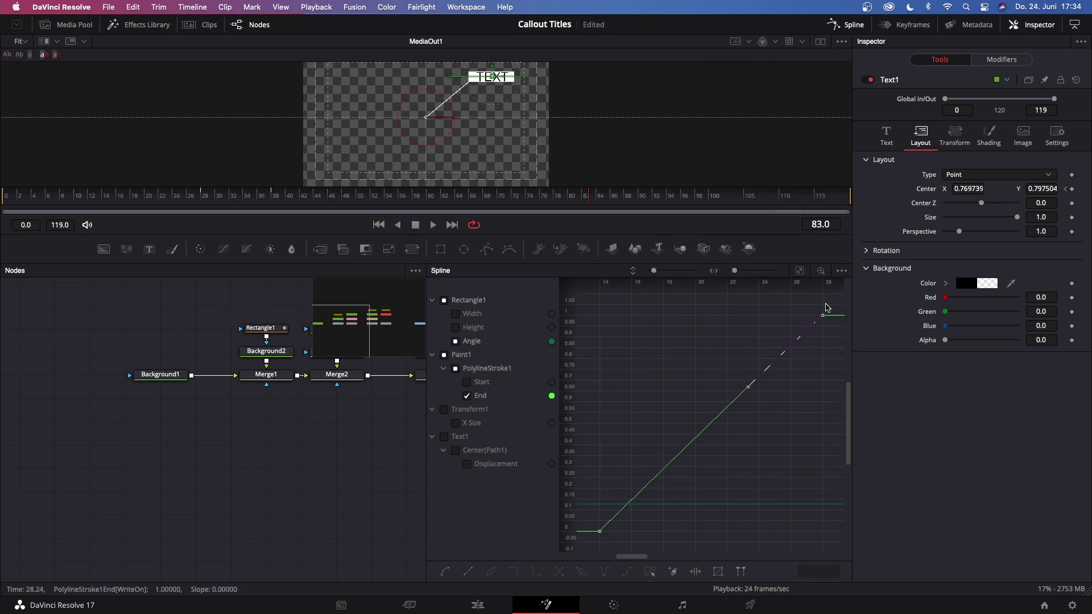
right_click(826, 308)
left_click(796, 259)
left_click(472, 422)
key("super+v")
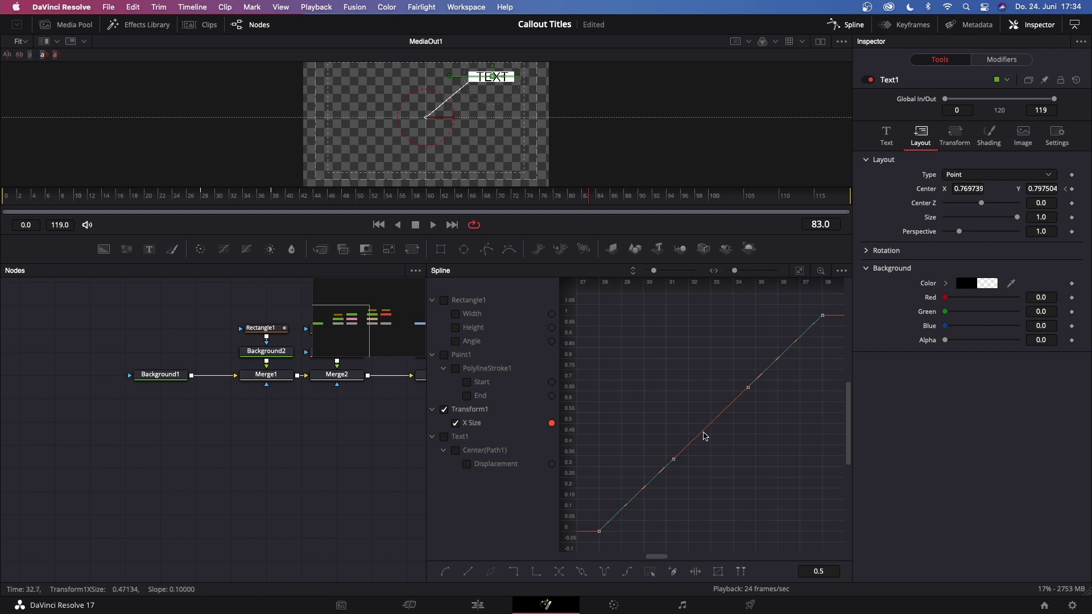
Paste the ease curve onto Text1's Displacement spline and close the Spline editor.
right_click(705, 437)
left_click(768, 268)
left_click(495, 464)
right_click(703, 438)
left_click(768, 257)
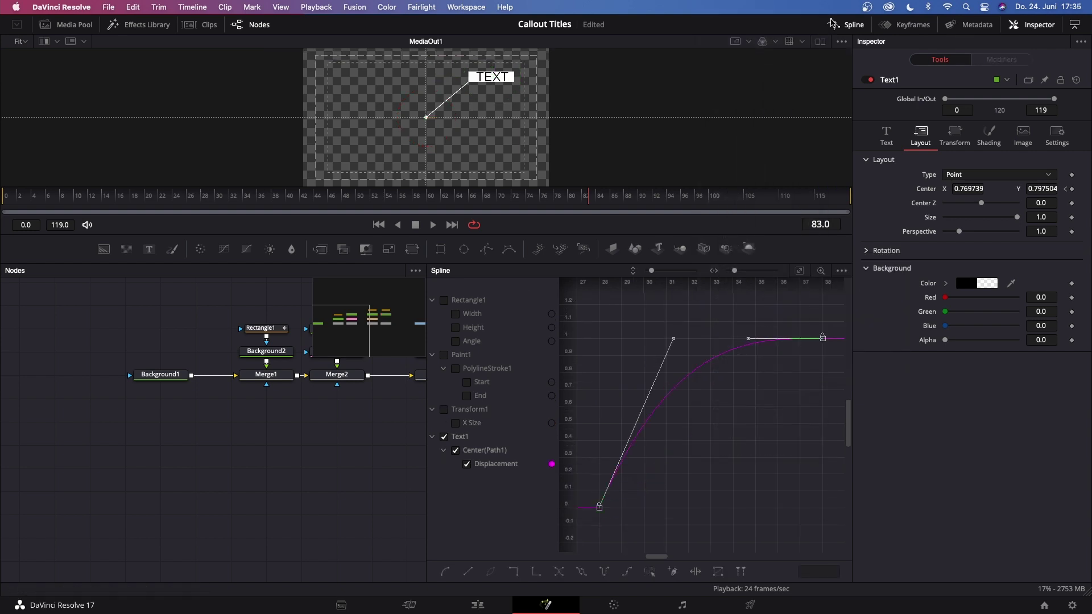
left_click(832, 23)
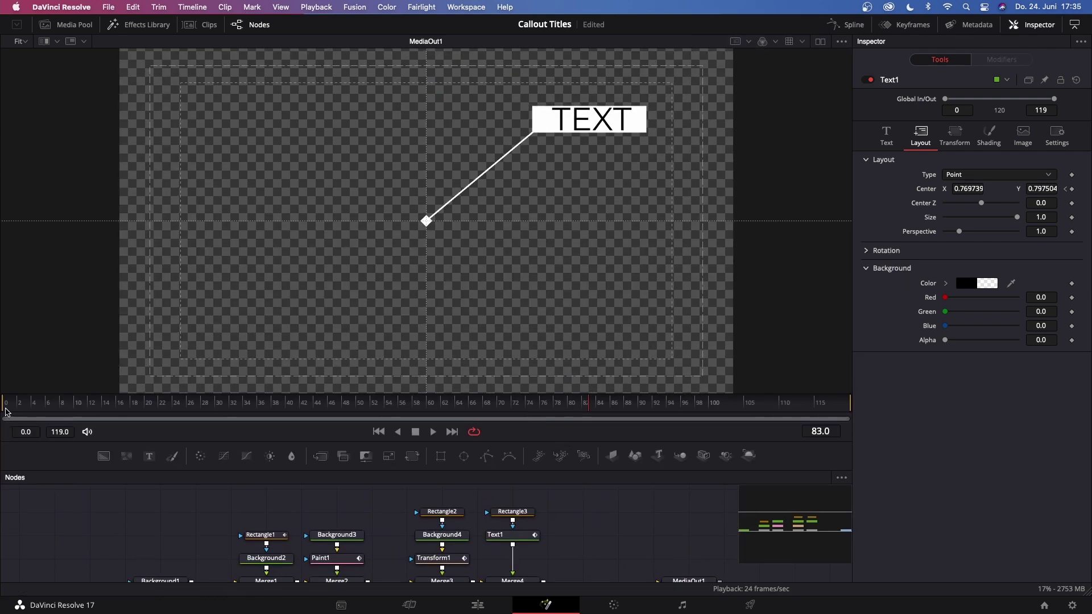
Play the callout from the first frame to review the animation.
left_click(6, 410)
left_click(438, 434)
key("space")
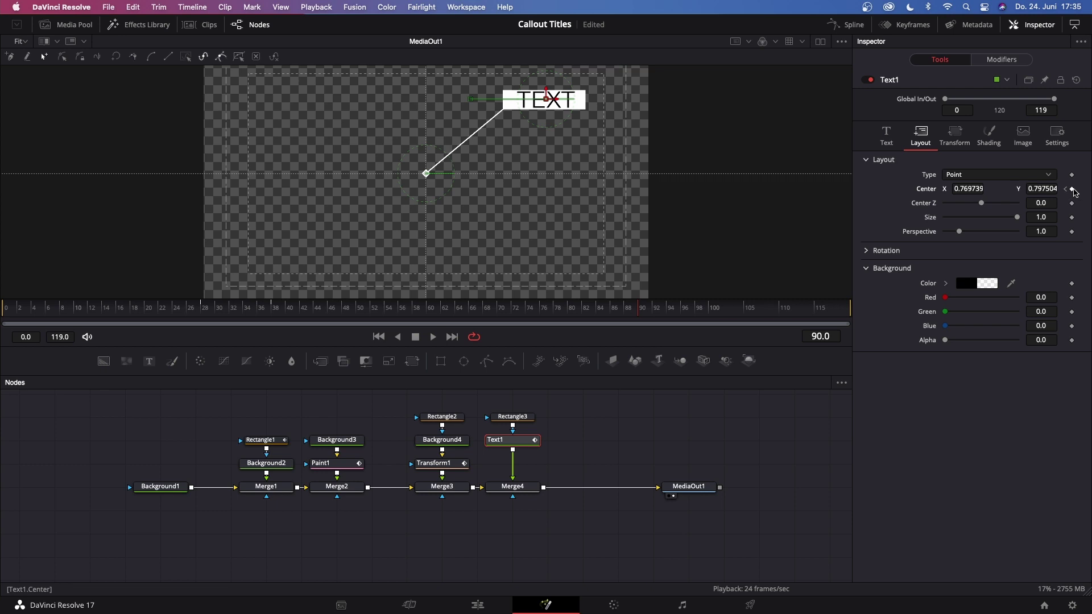
Keyframe Text1 Center at frame 90 and set Center X to 0.598739 at frame 100.
left_click(1073, 190)
left_click(714, 310)
mouse_move(983, 188)
left_mouse_down()
mouse_move(970, 190)
mouse_move(984, 192)
left_mouse_up()
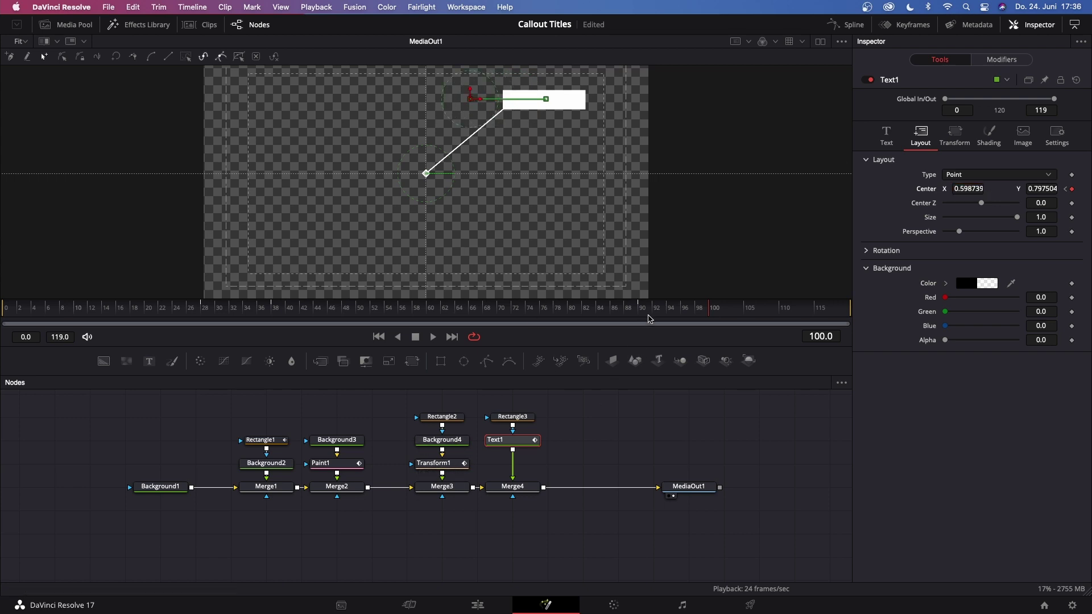
left_click(642, 315)
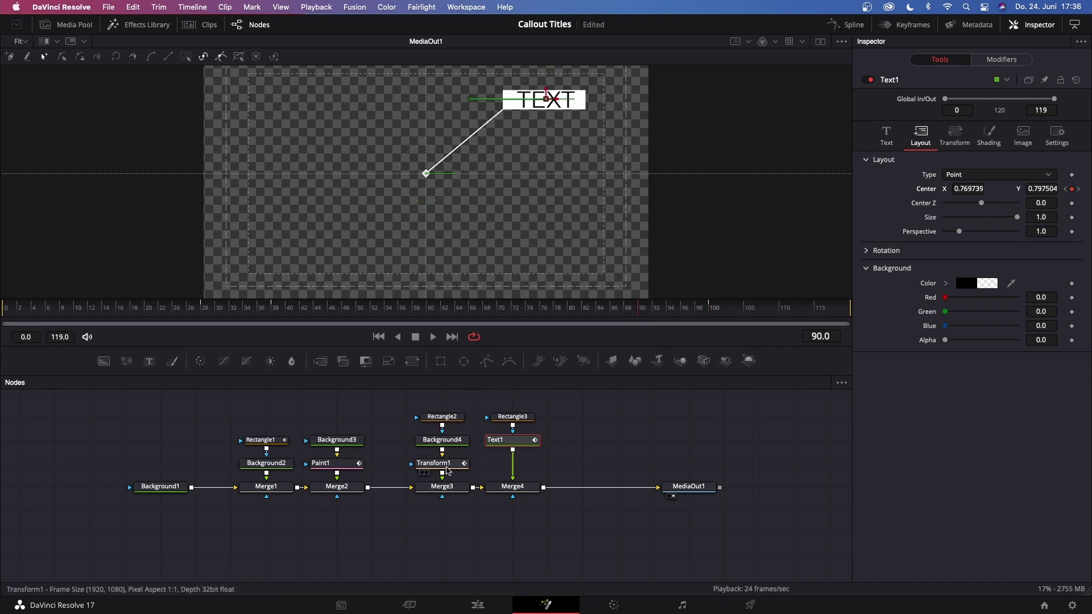
left_click(448, 467)
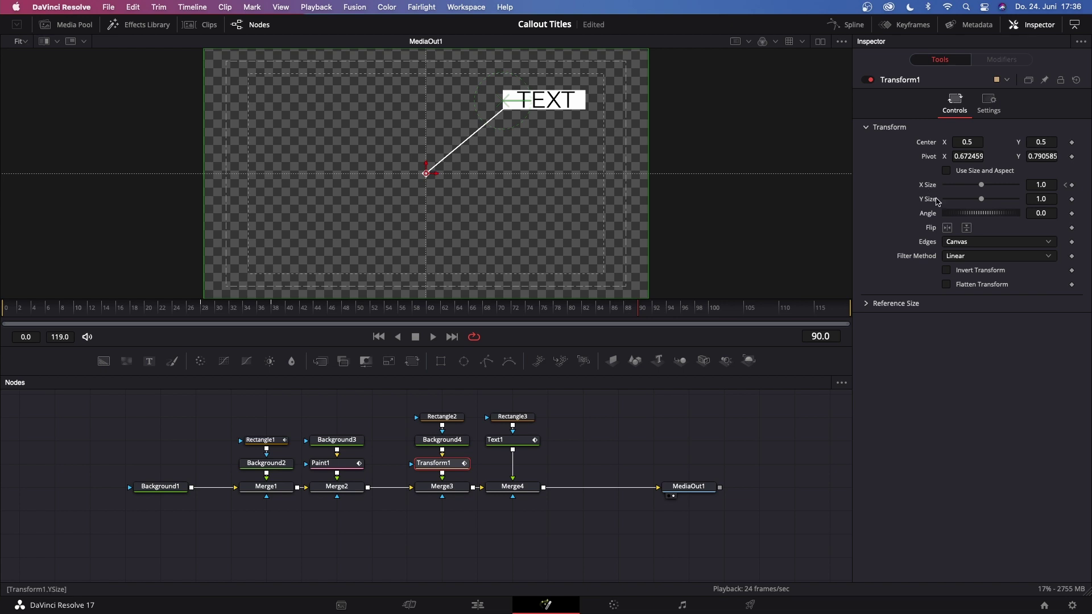
Keyframe Transform1's X Size at frame 90 and set it to 0 at frame 100.
left_click(1073, 185)
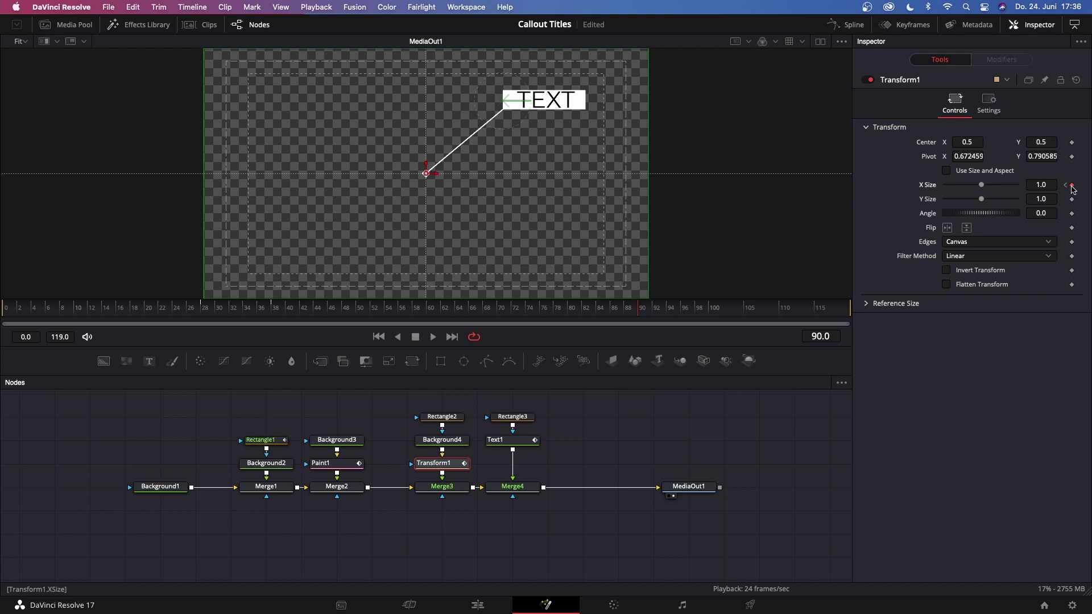
left_click(712, 310)
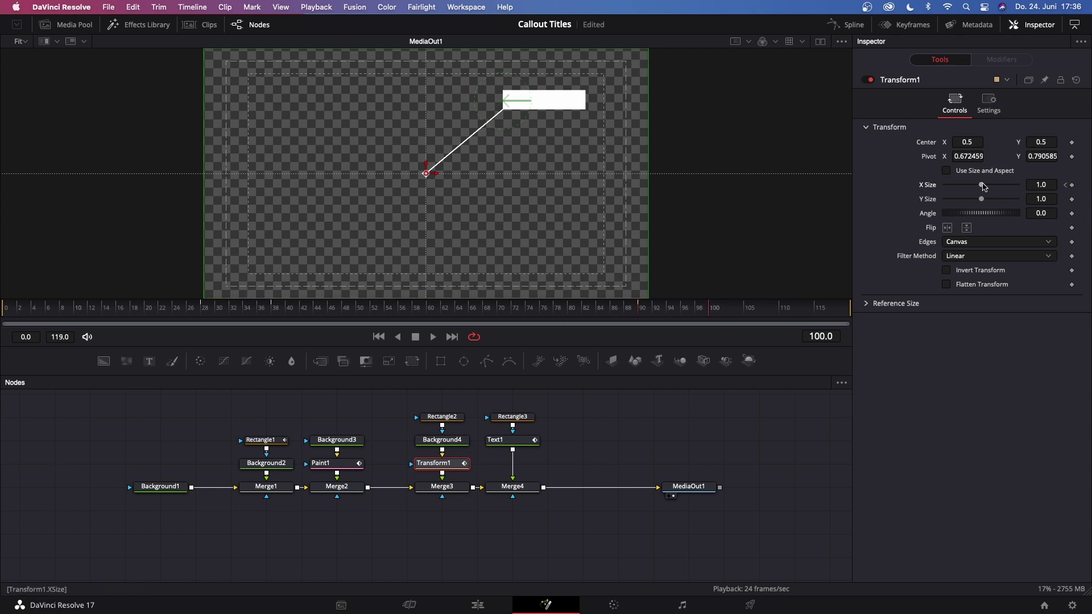
left_click_drag(985, 187, 913, 188)
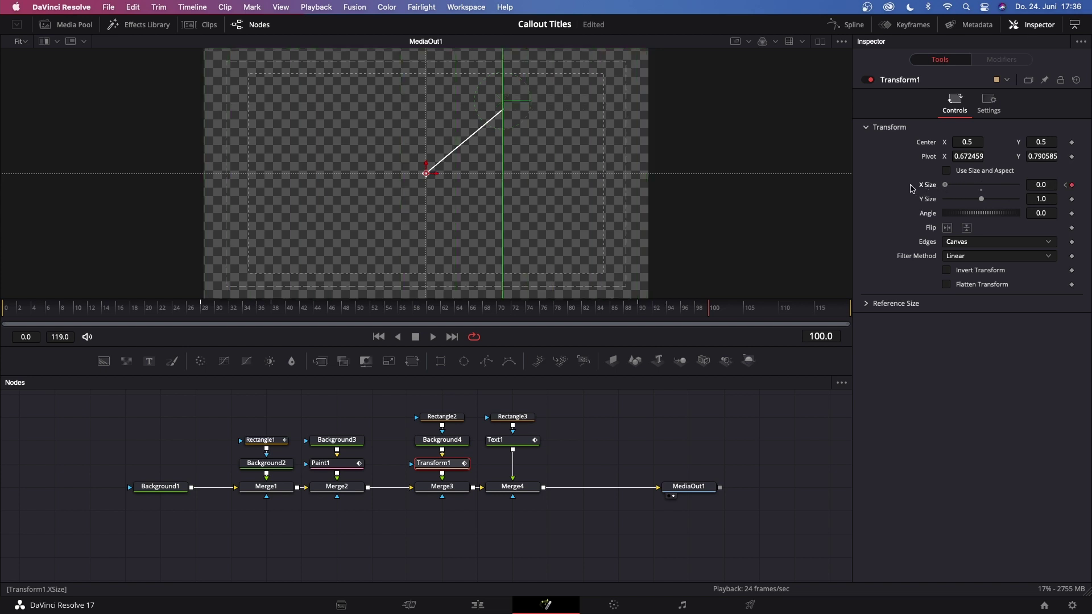
Keyframe Paint1's Write On at frame 100 and drag End to 0 at frame 110.
left_click(335, 465)
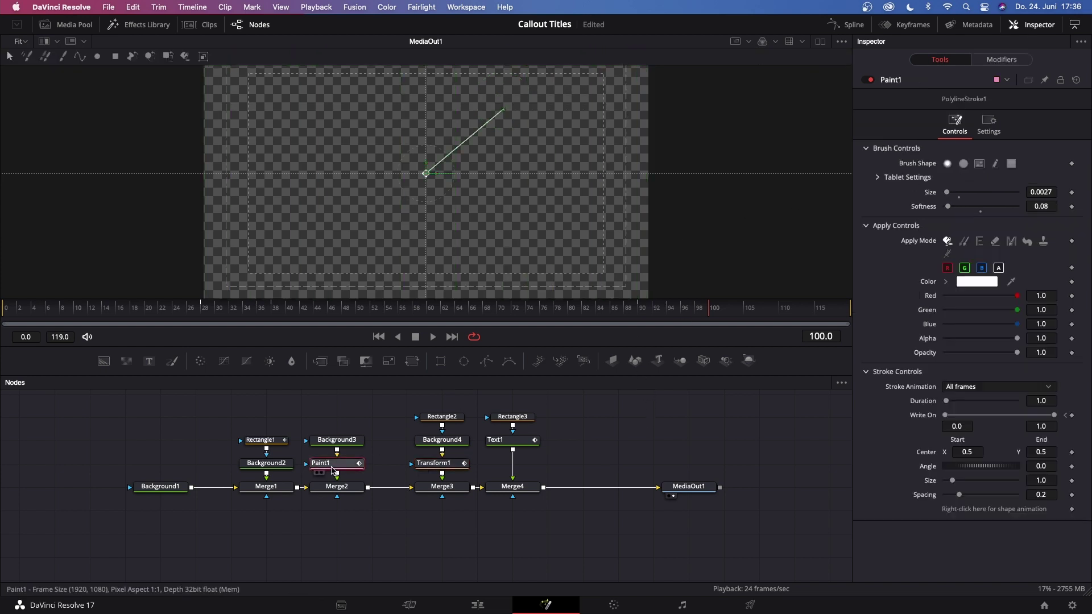
left_click(1072, 416)
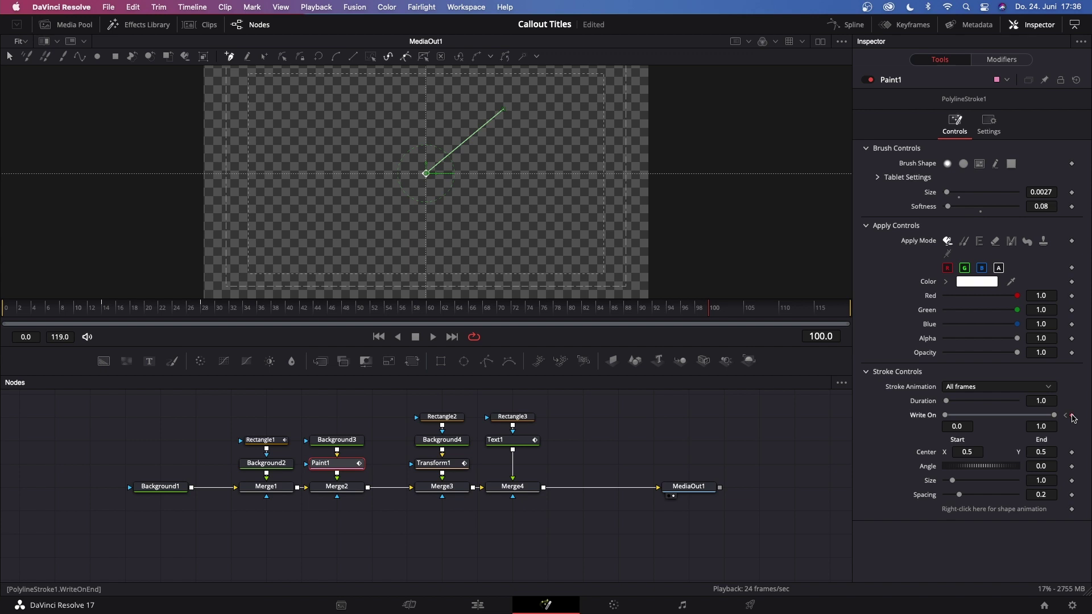
left_click(782, 310)
left_click_drag(1056, 418, 944, 419)
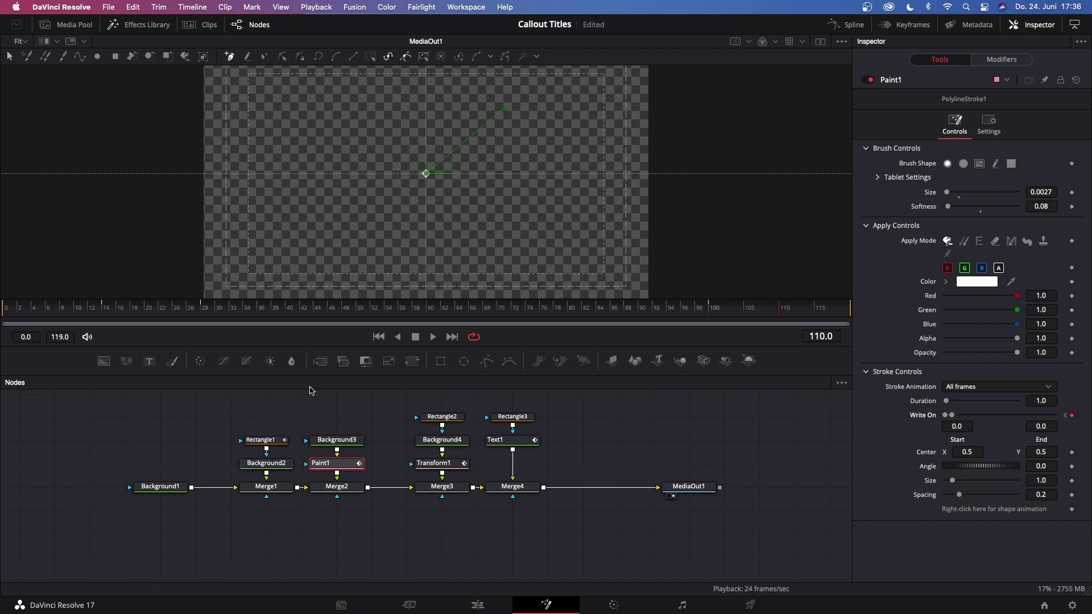
left_click(273, 443)
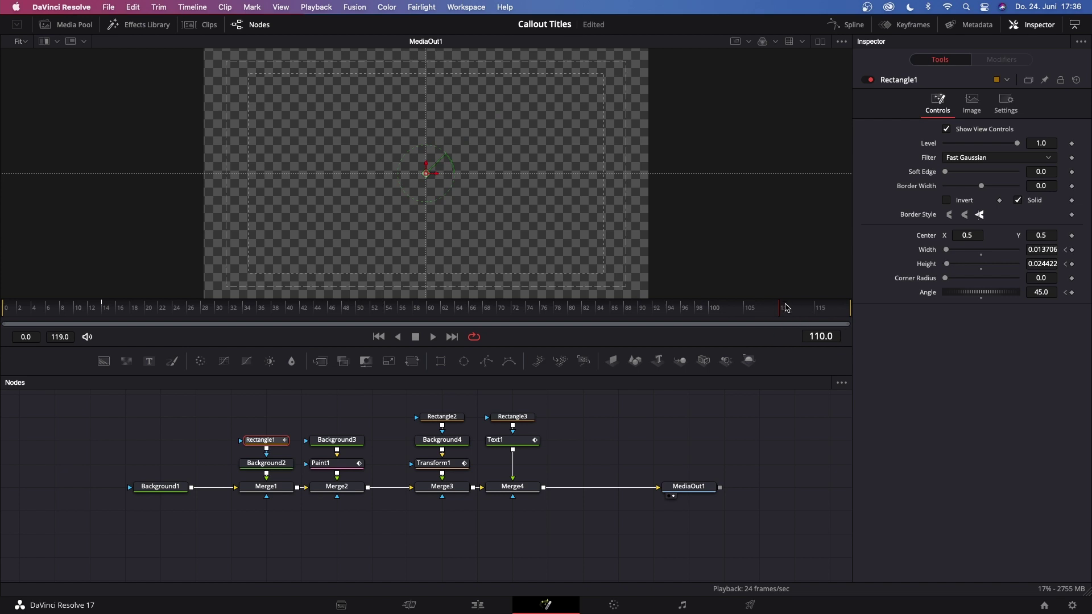
Keyframe Rectangle1's Width, Height and Angle at 110, then set size 0 and Angle -573.3 at frame 119.
left_click(1073, 249)
left_click(1073, 264)
left_click(1073, 293)
left_click_drag(946, 250, 922, 268)
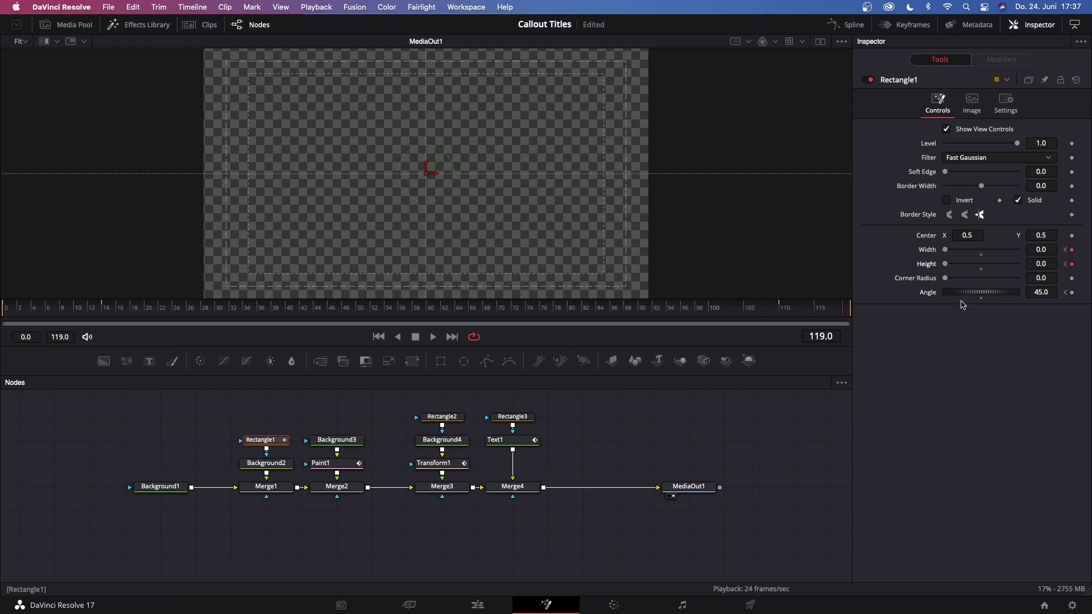
left_click_drag(988, 293, 860, 293)
scroll(390, 404, "up", 2)
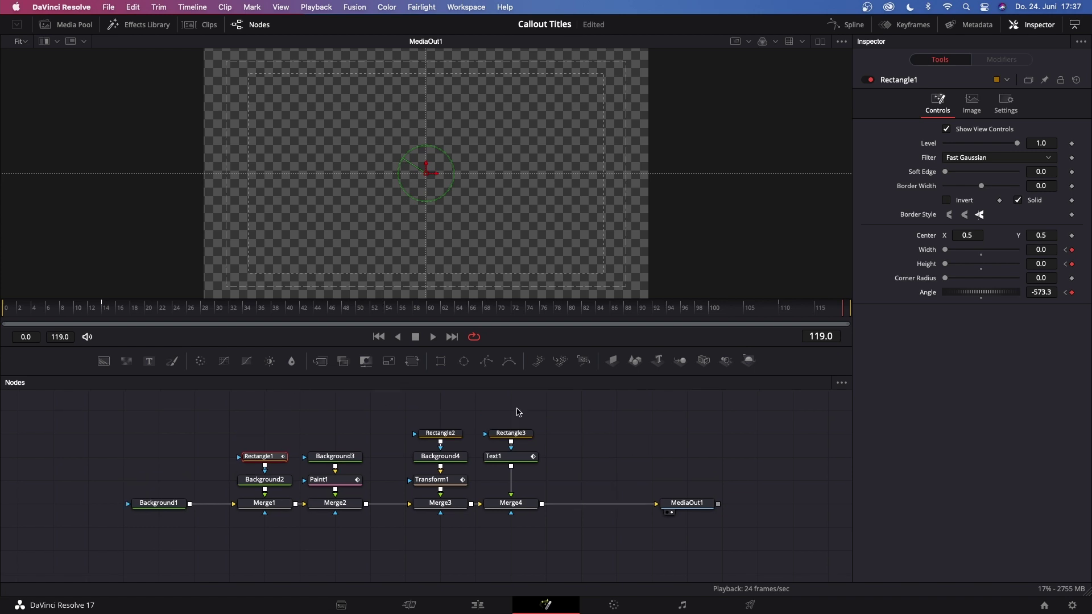
left_click(847, 26)
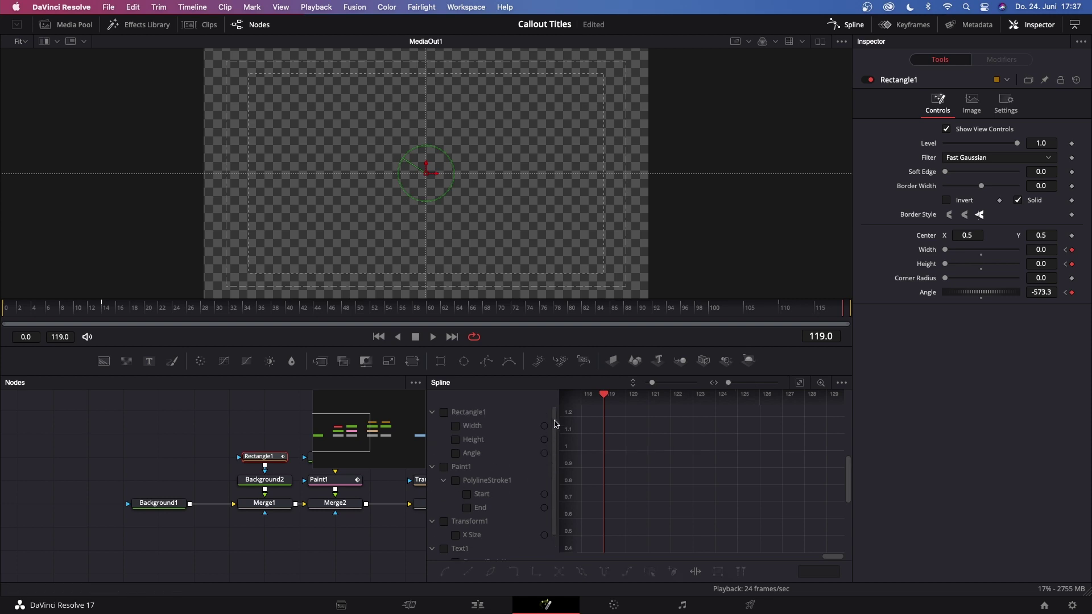
Isolate Rectangle1's Angle curve and apply an In Cubic ease to it.
left_click(443, 412)
left_click(444, 412)
left_click(471, 453)
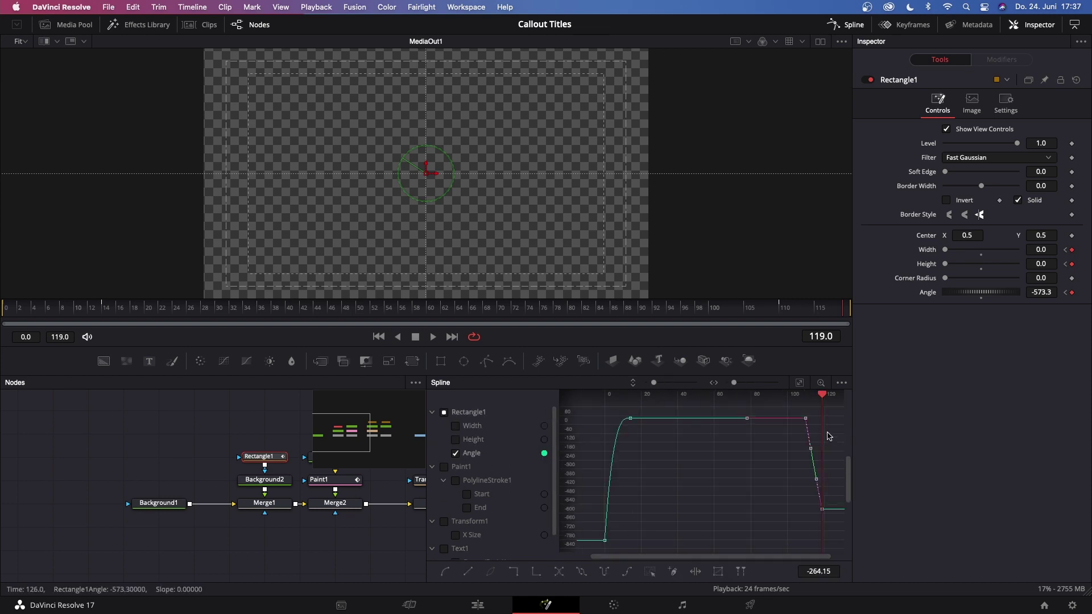
right_click(815, 464)
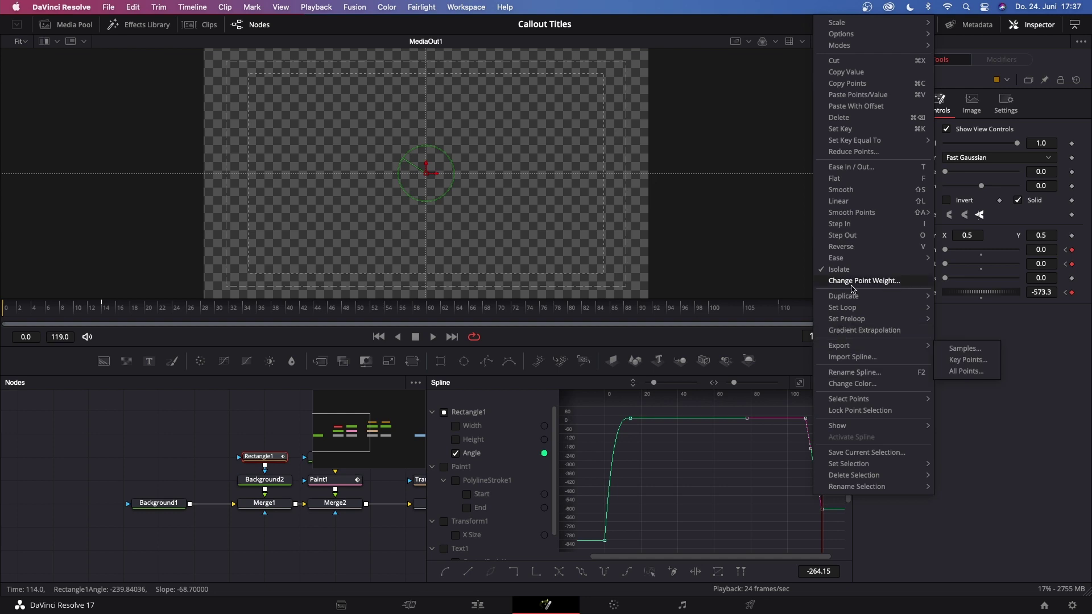
mouse_move(877, 257)
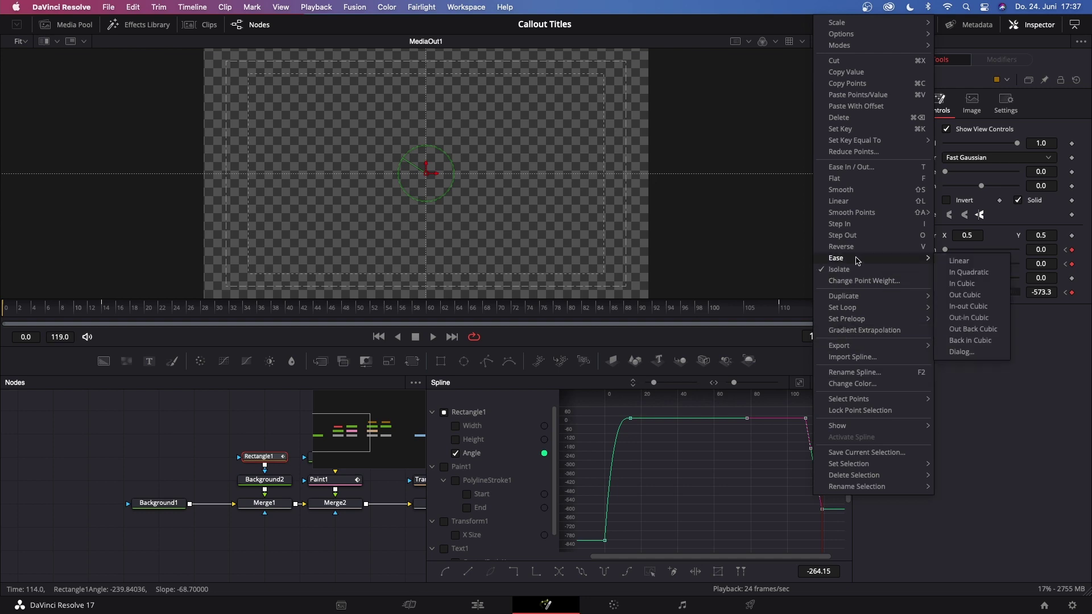
left_click(968, 284)
Review Rectangle1's Height curve and apply the ease to its Width curve.
left_click(455, 453)
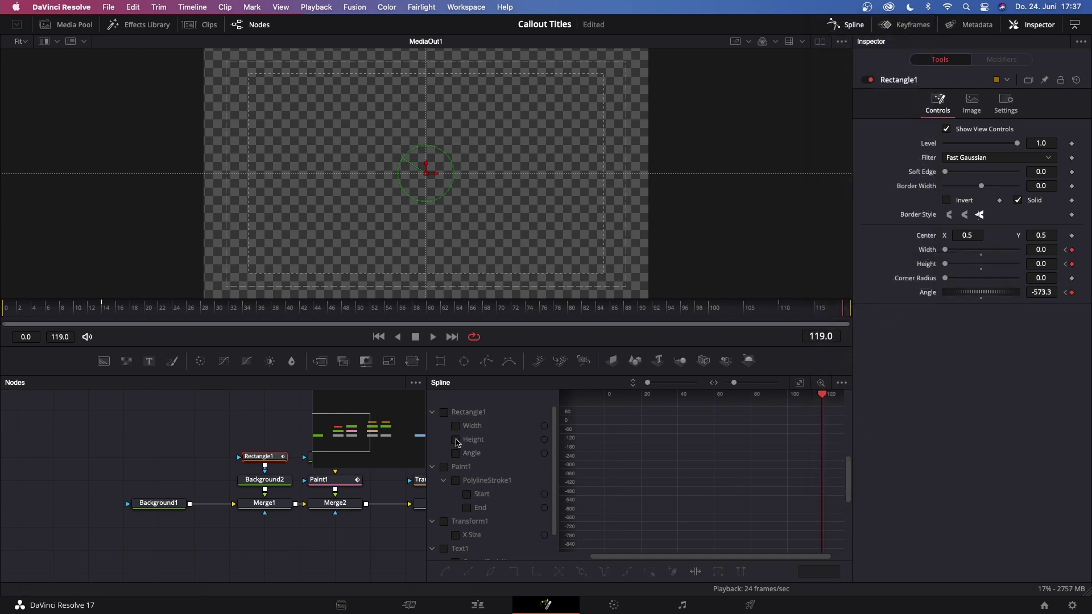
left_click(455, 439)
left_click(800, 382)
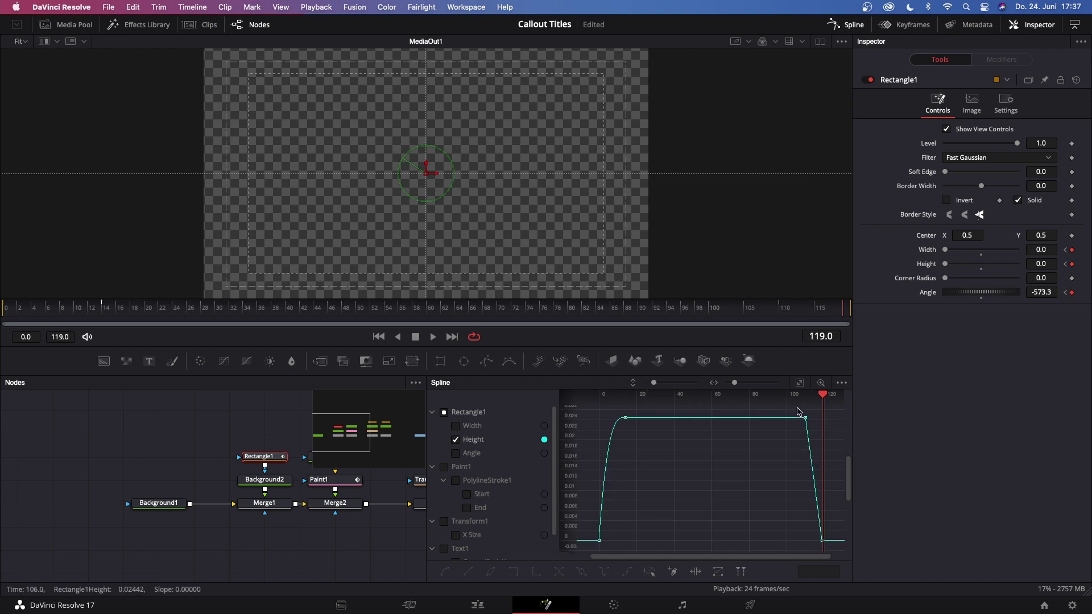
left_click(456, 439)
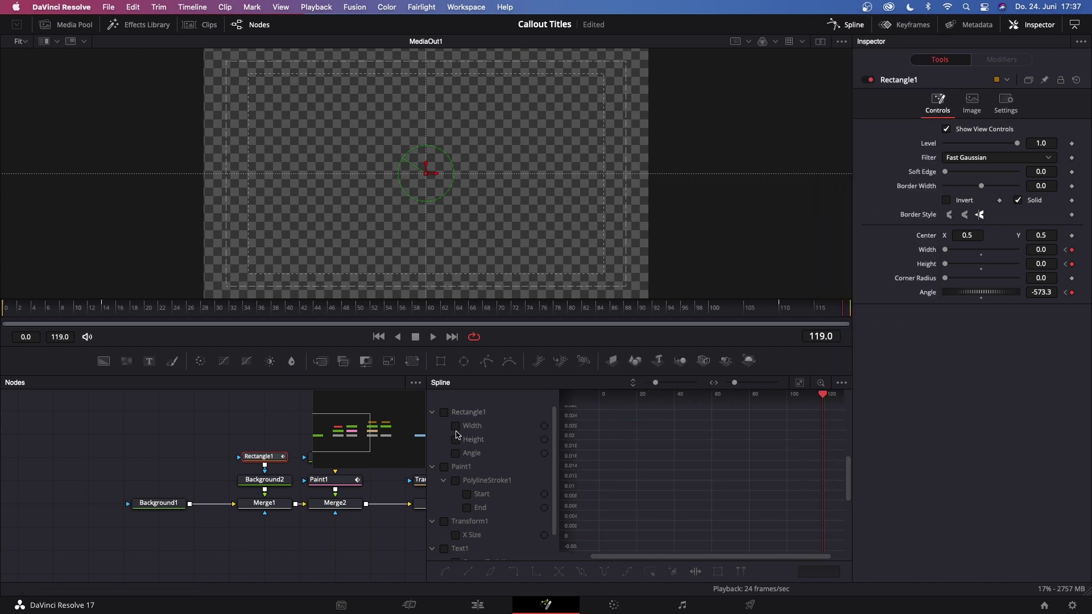
left_click(455, 426)
left_click(800, 382)
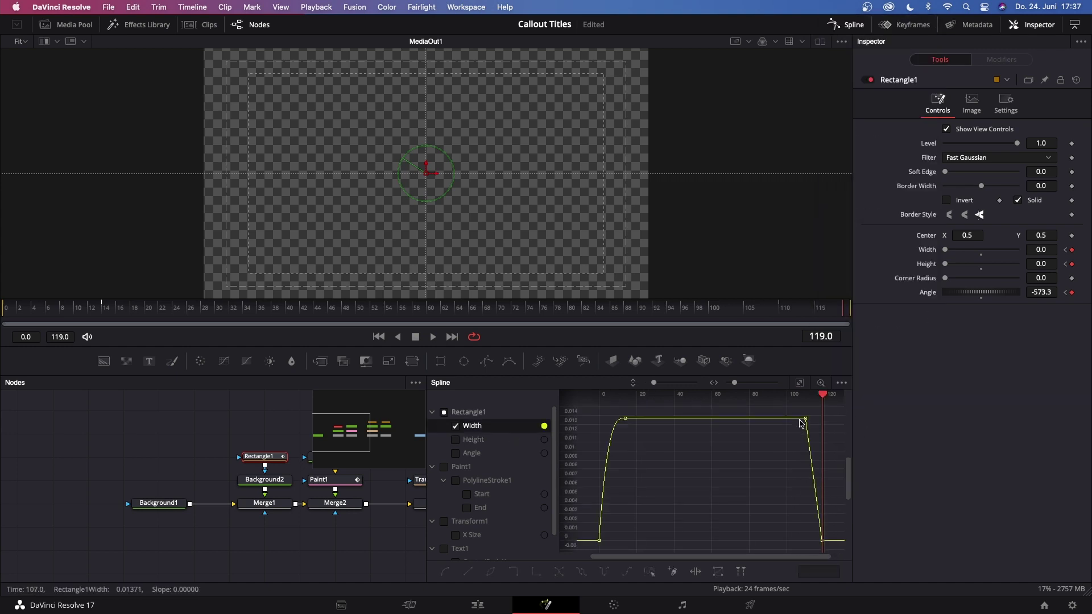
right_click(806, 421)
left_click(976, 294)
Show Paint1's Start and End curves and apply an ease to Transform1's X Size curve.
left_click(467, 508)
left_click(467, 494)
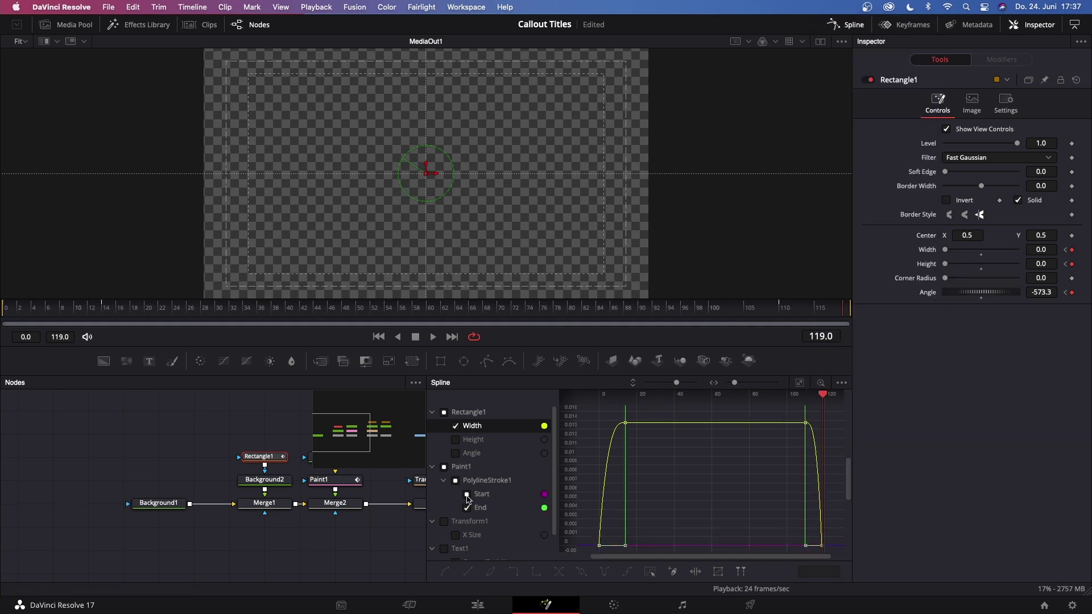
left_click(471, 536)
right_click(807, 455)
left_click(968, 295)
right_click(788, 473)
mouse_move(853, 258)
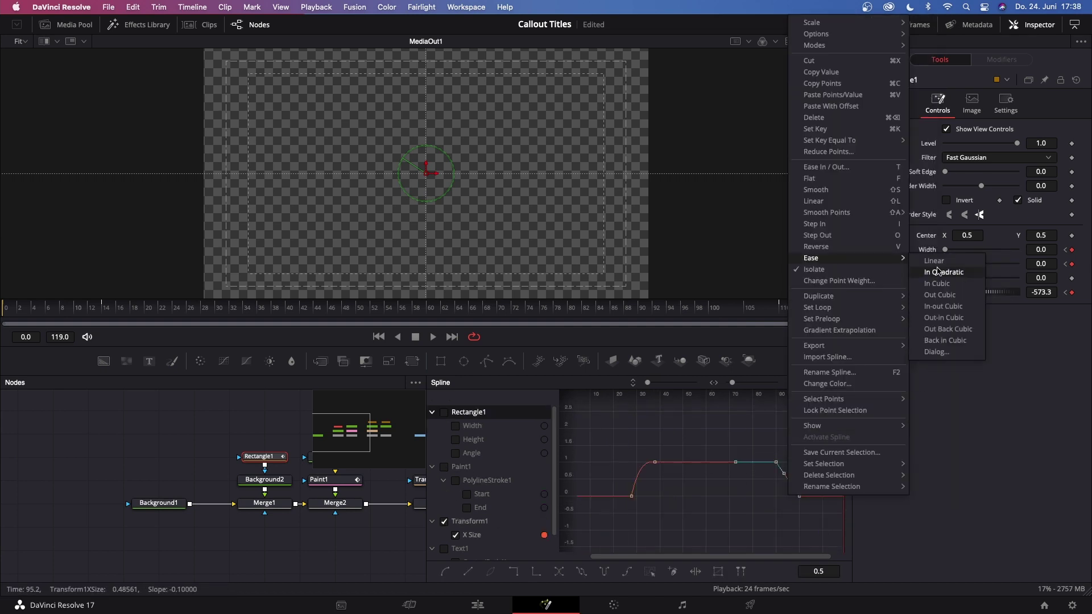
left_click(939, 272)
Apply one more ease from the curve's context menu and close the Spline editor.
scroll(490, 484, "down", 3)
right_click(754, 489)
mouse_move(797, 258)
left_click(842, 272)
left_click(846, 25)
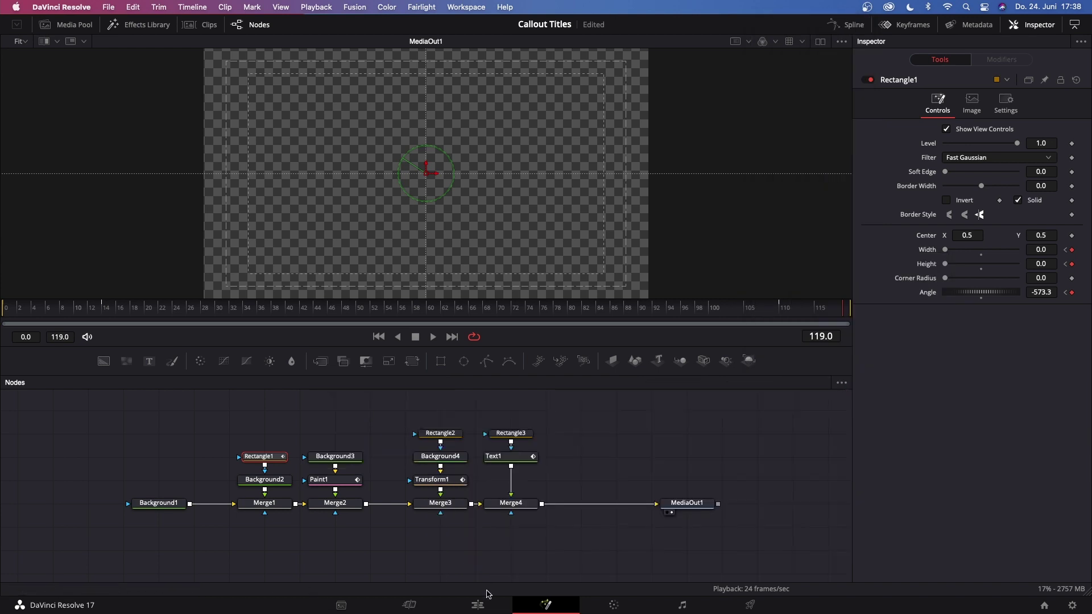
On the Edit page, set the Fusion Composition clip's Render Cache Fusion Output to On.
left_click(478, 606)
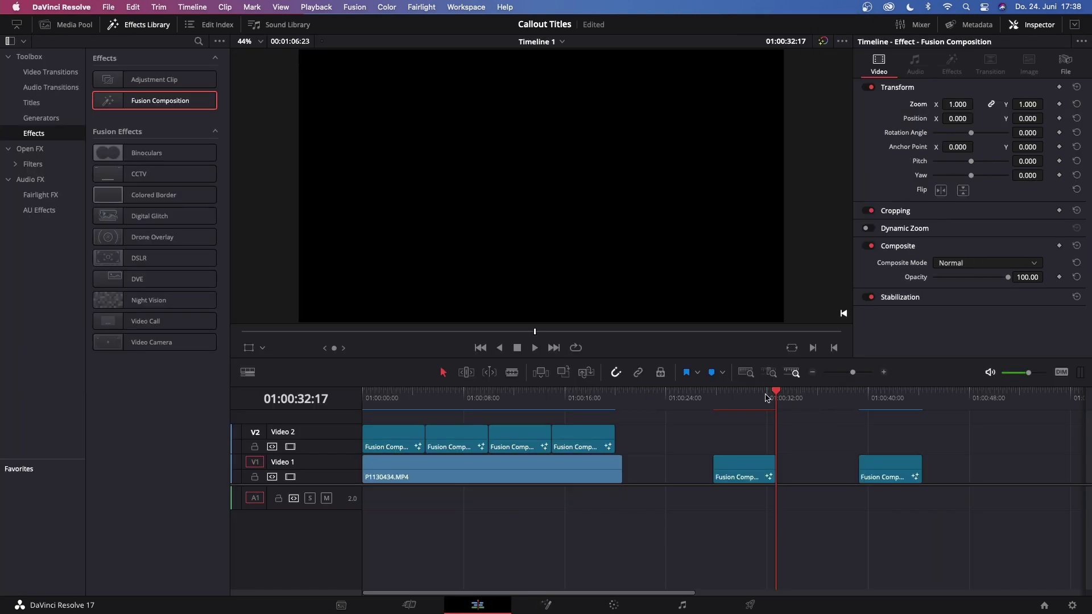
right_click(747, 455)
mouse_move(783, 455)
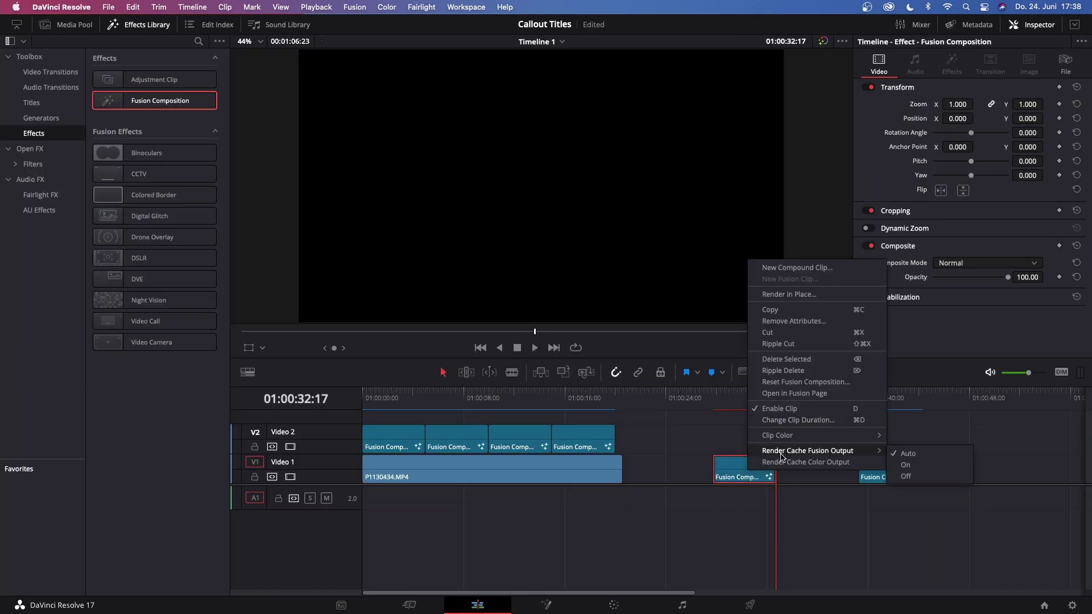
left_click(906, 465)
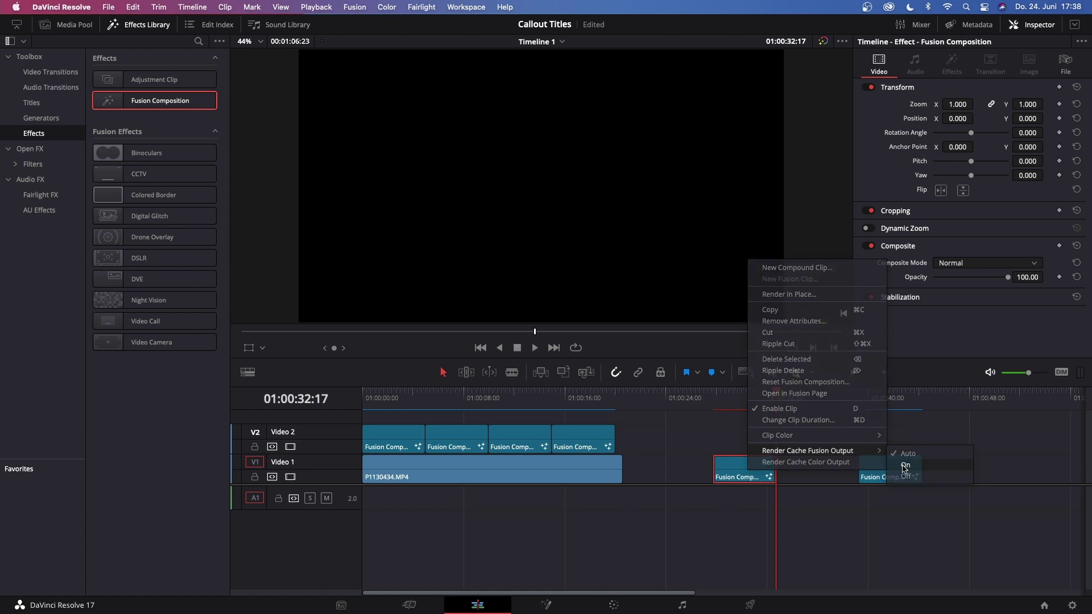
Enlarge the viewer and play the callout from the clip's start.
left_click(721, 400)
left_click_drag(720, 364, 707, 458)
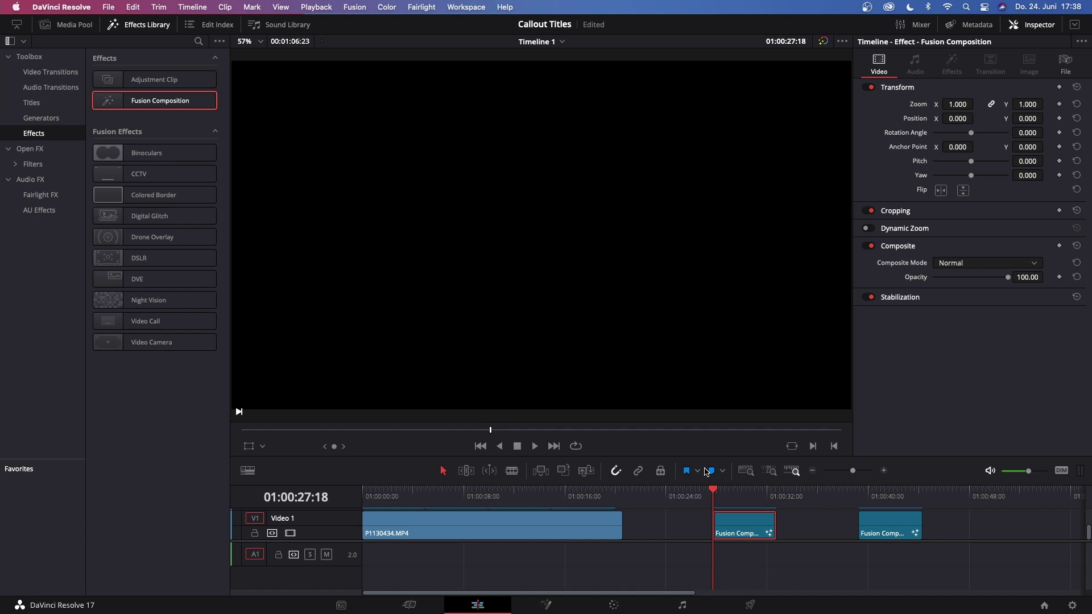
key("space")
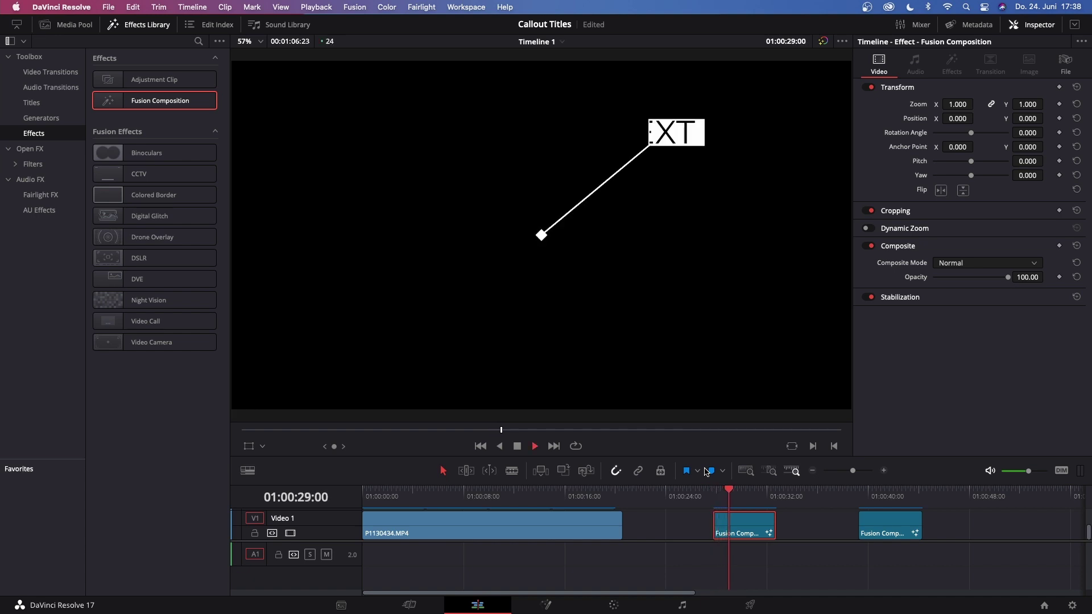